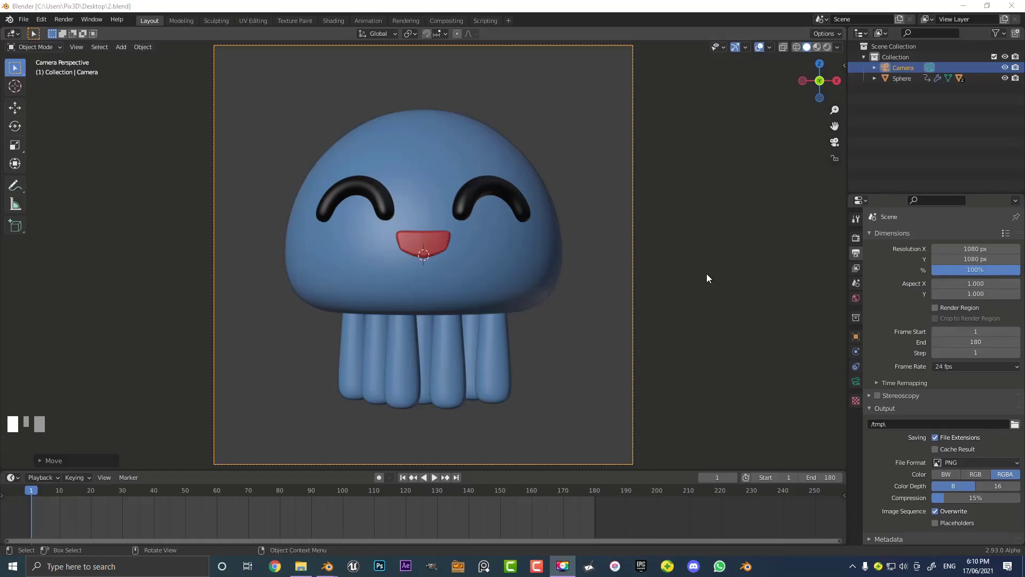
Step: Add an area light and raise it about 2.3 m along the Z axis above the jellyfish
scroll(636, 282, down, 2)
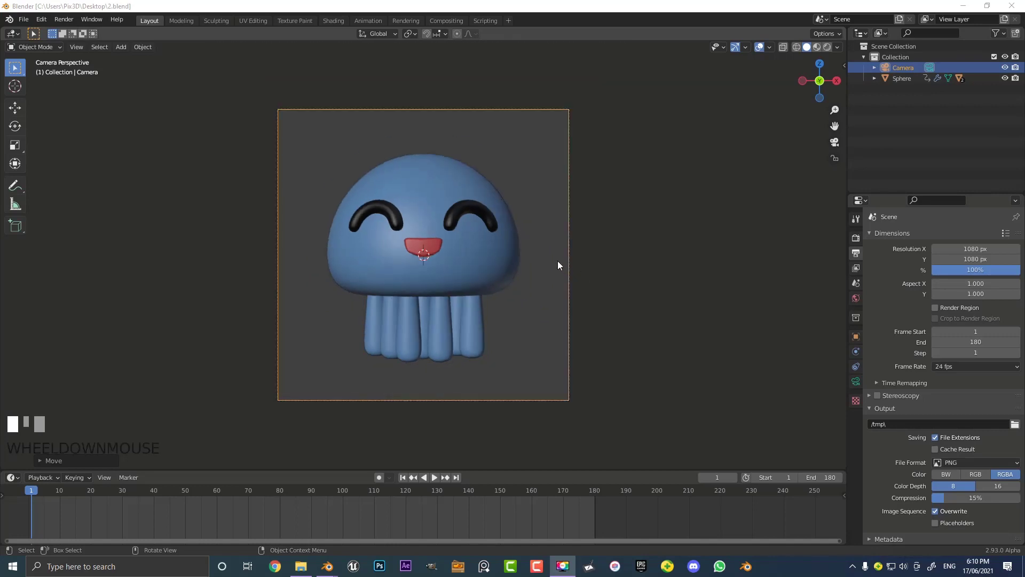
scroll(539, 193, up, 2)
click(604, 170)
key(shift+a)
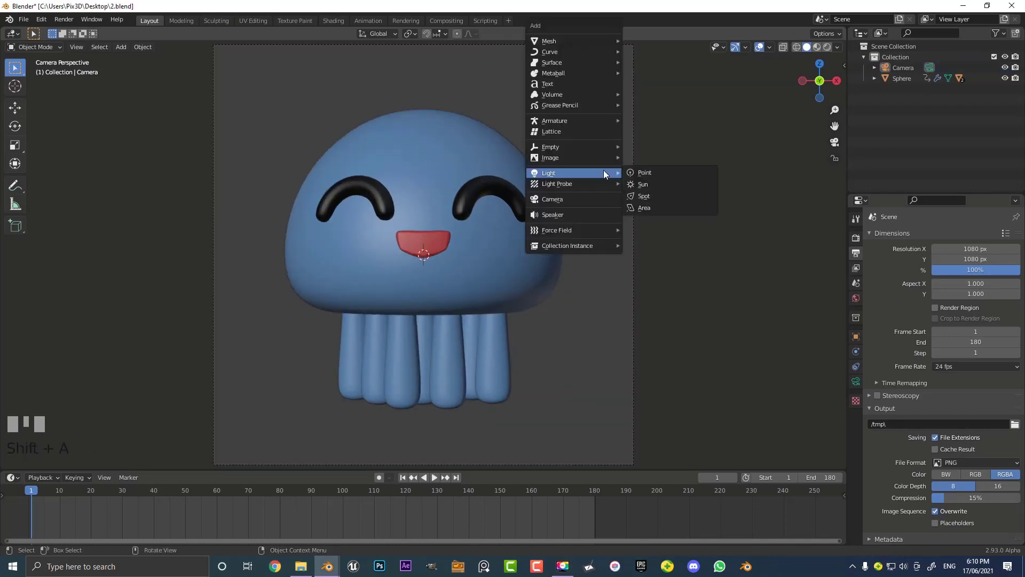
click(645, 209)
scroll(529, 252, down, 3)
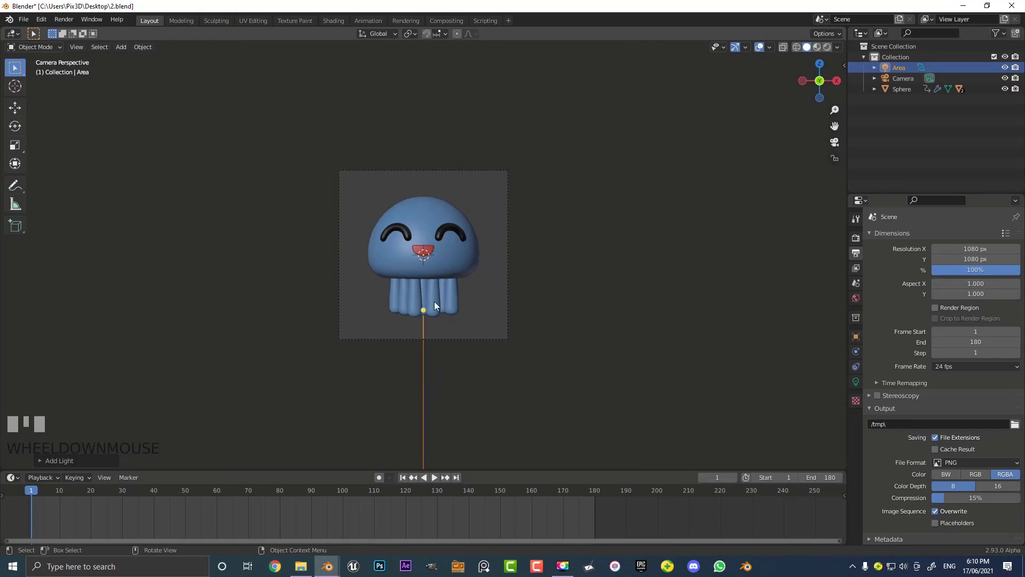
key(g)
key(z)
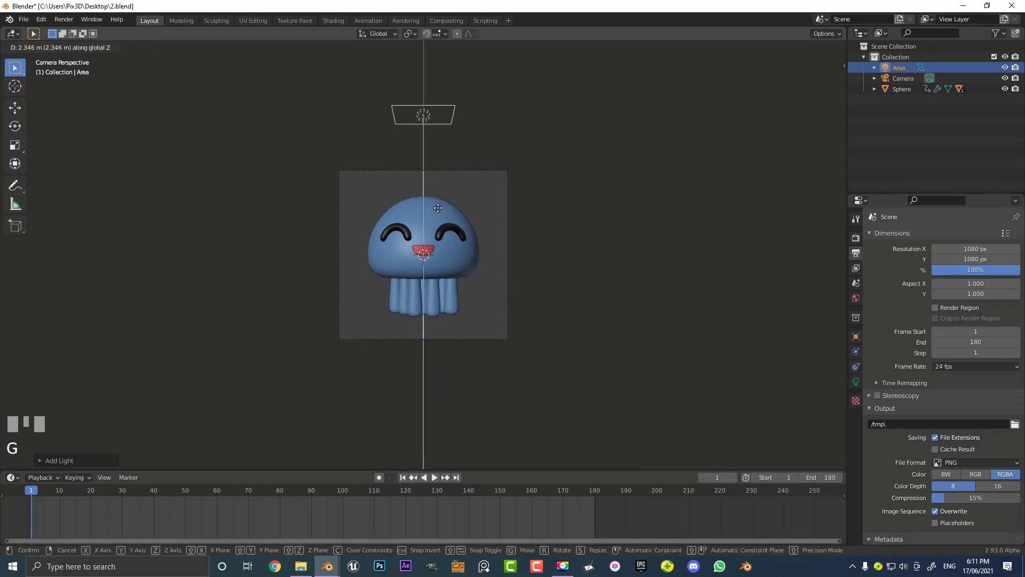
click(435, 213)
Step: Set the area light's power to 120 W and enlarge its size to about 2.79 m
middle_drag(436, 213, 553, 175)
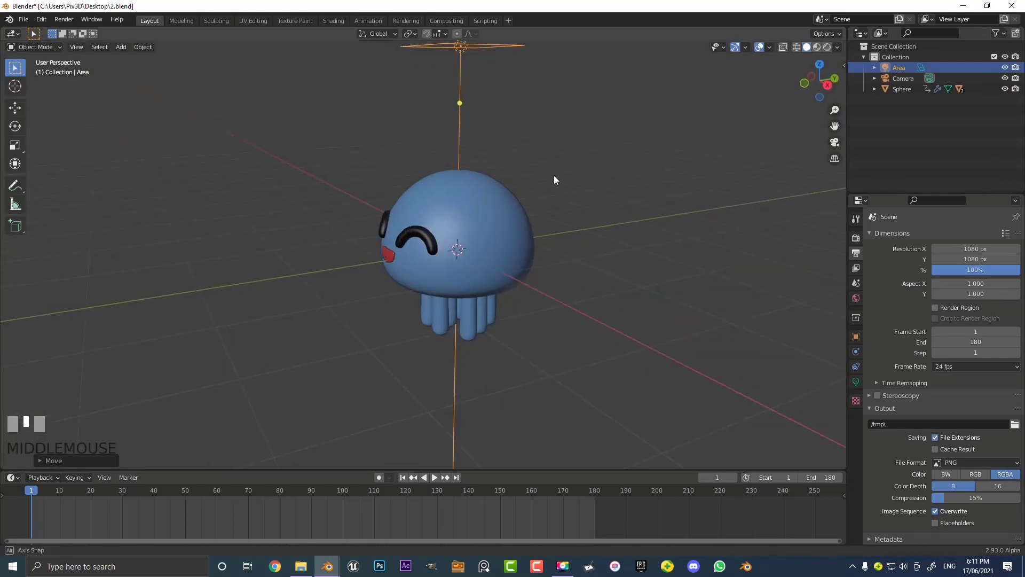
click(856, 381)
double_click(976, 306)
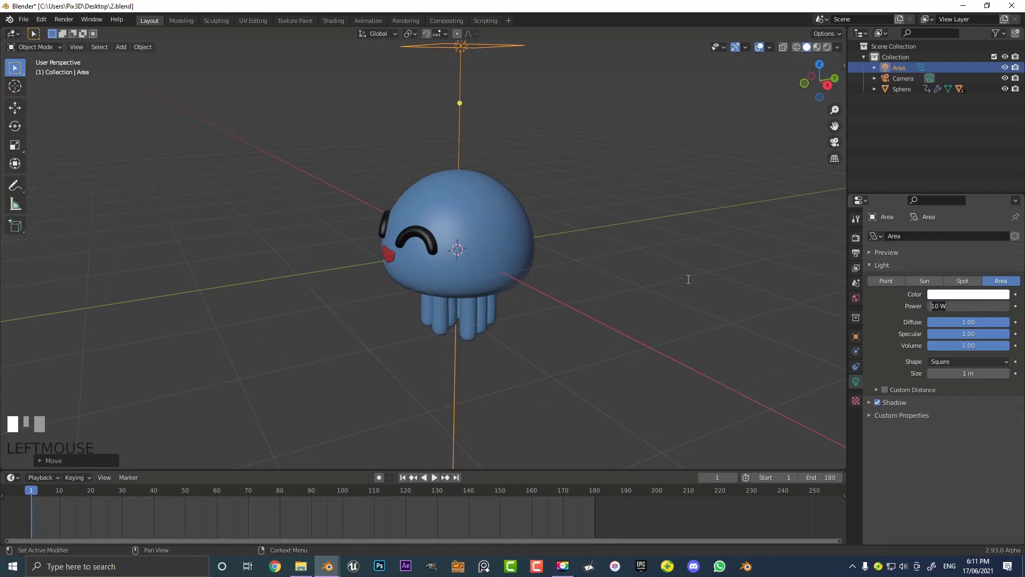
text(120)
key(Return)
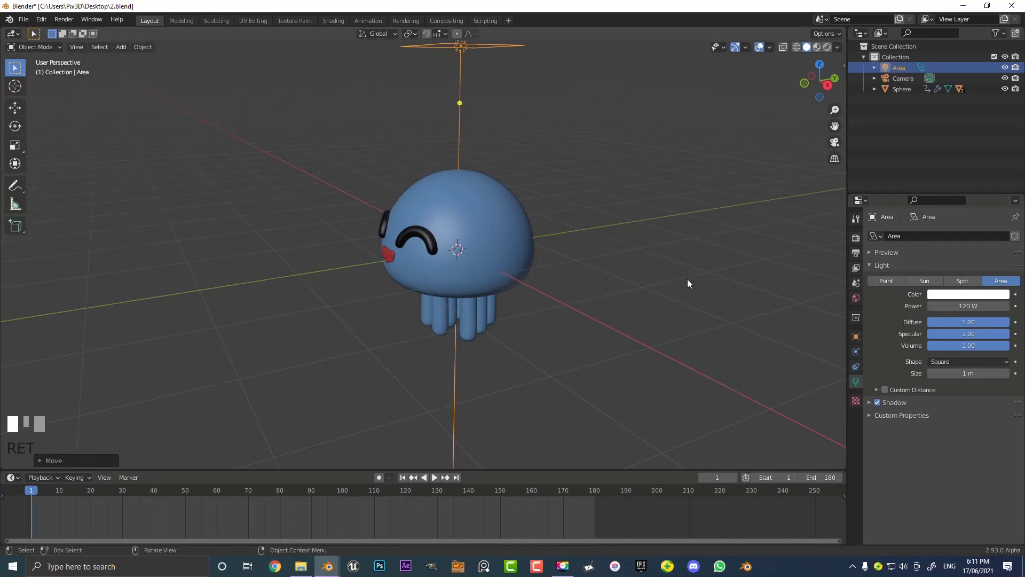
scroll(604, 350, down, 2)
drag(968, 373, 1004, 373)
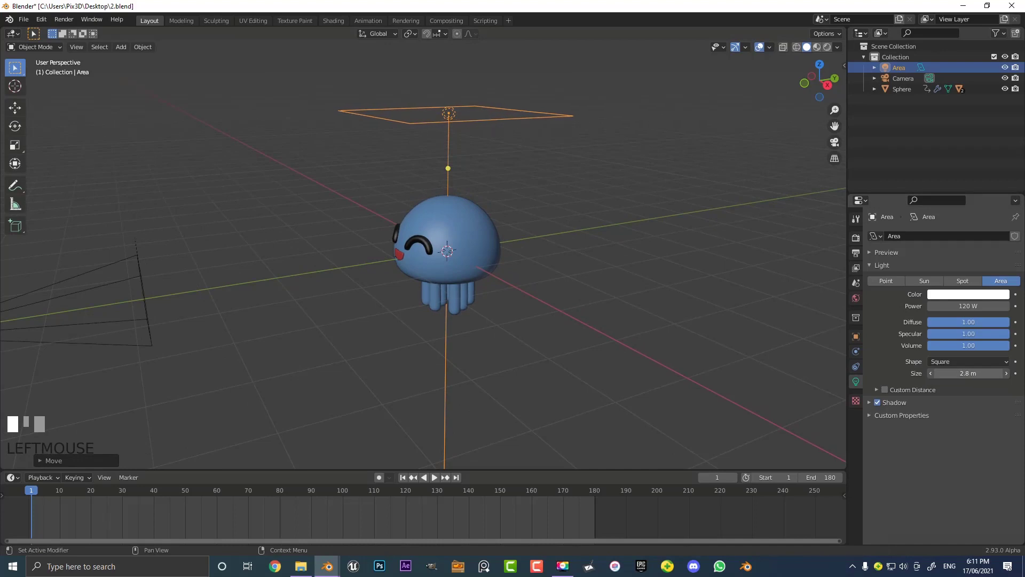
Step: In the right side view, move the area light above and in front of the jellyfish and tilt it towards the body
middle_drag(511, 212, 517, 190)
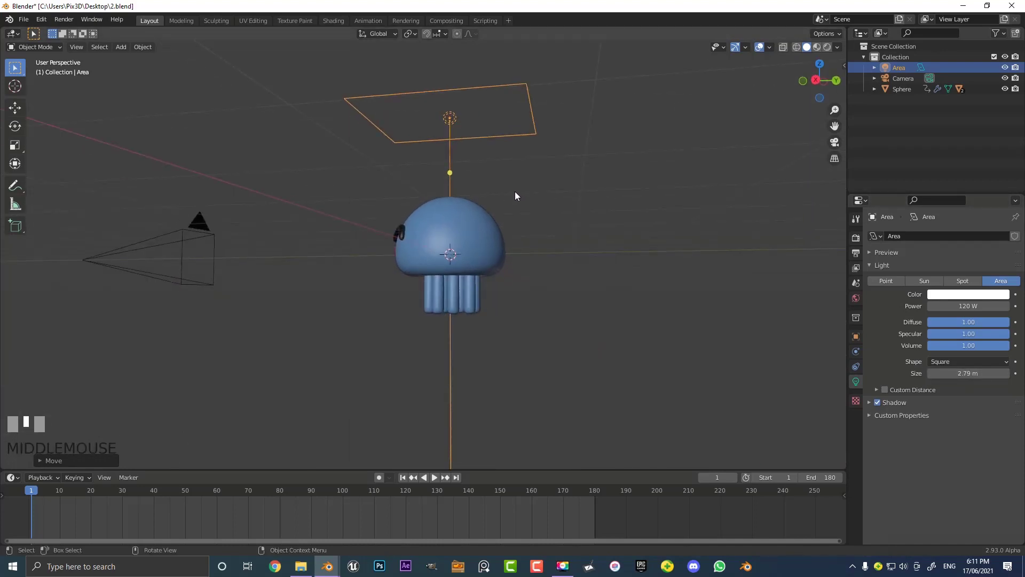
key(KP_3)
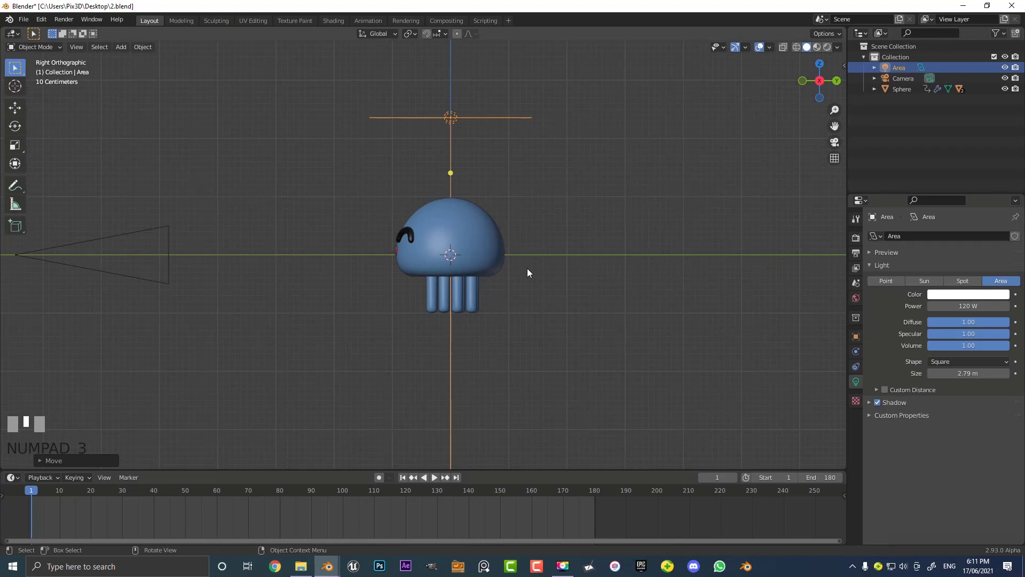
key(g)
key(r)
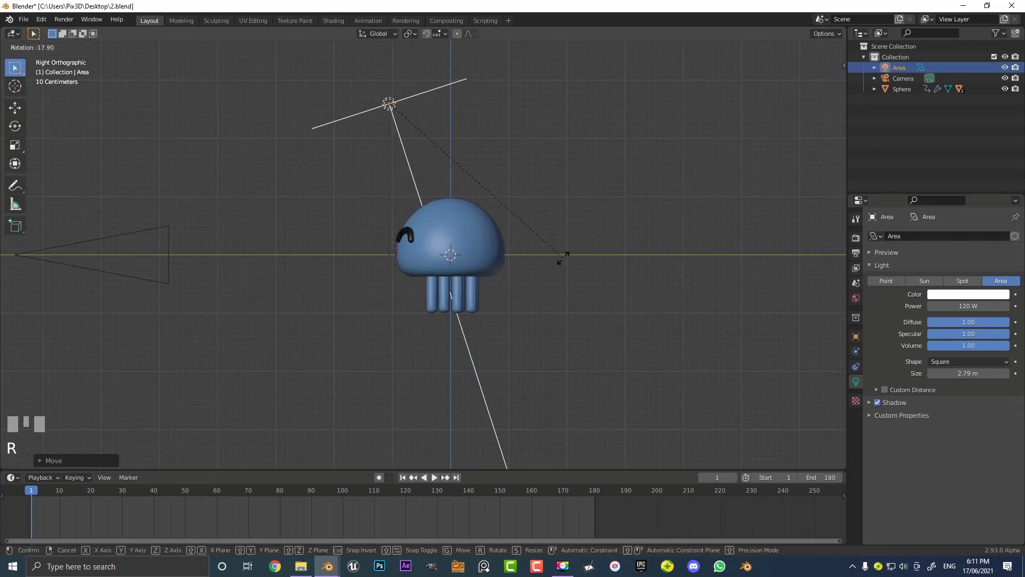
click(573, 251)
Step: Duplicate the area light, place the copy below and in front of the jellyfish, and rotate it to aim upwards at the body
key(shift+d)
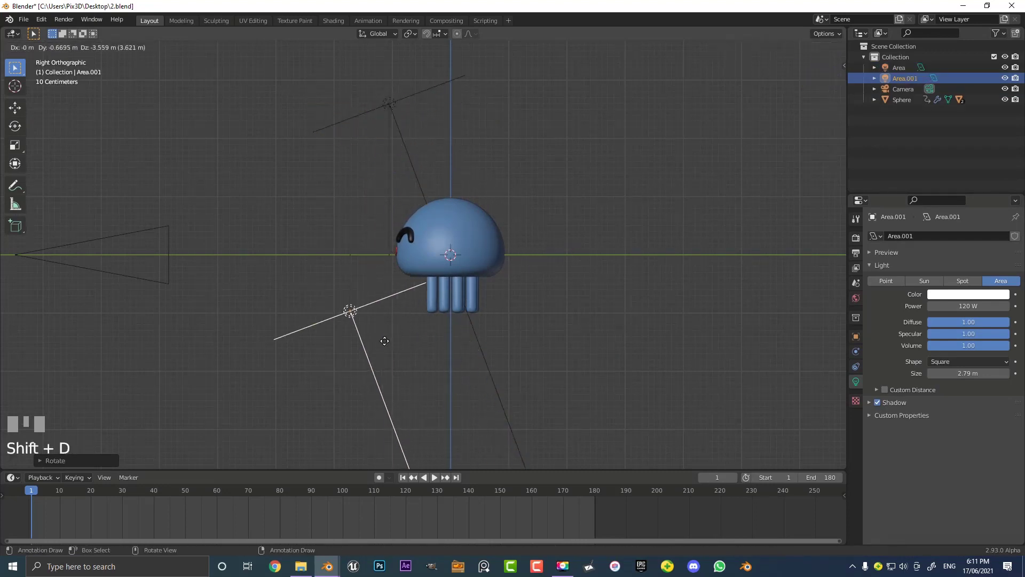
click(381, 435)
key(r)
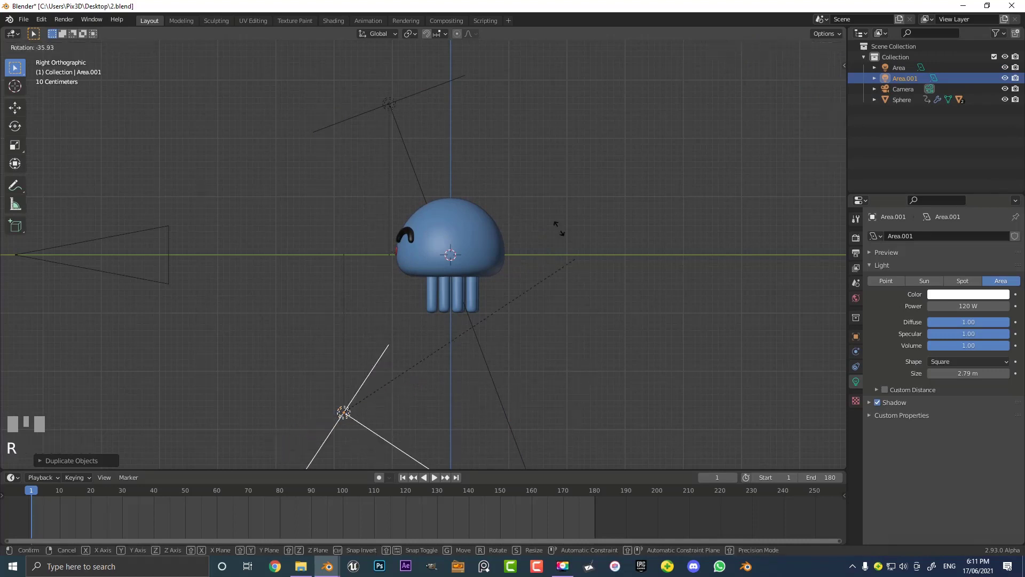
click(166, 63)
Step: In the front view, duplicate the lower area light to the right of the jellyfish and rotate the copy to face it
key(KP_1)
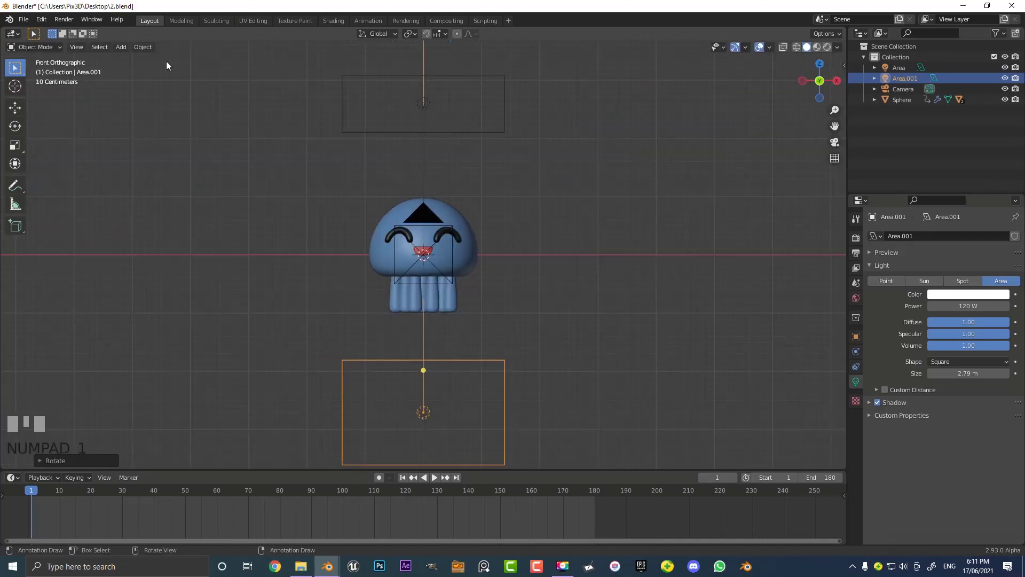
key(shift+d)
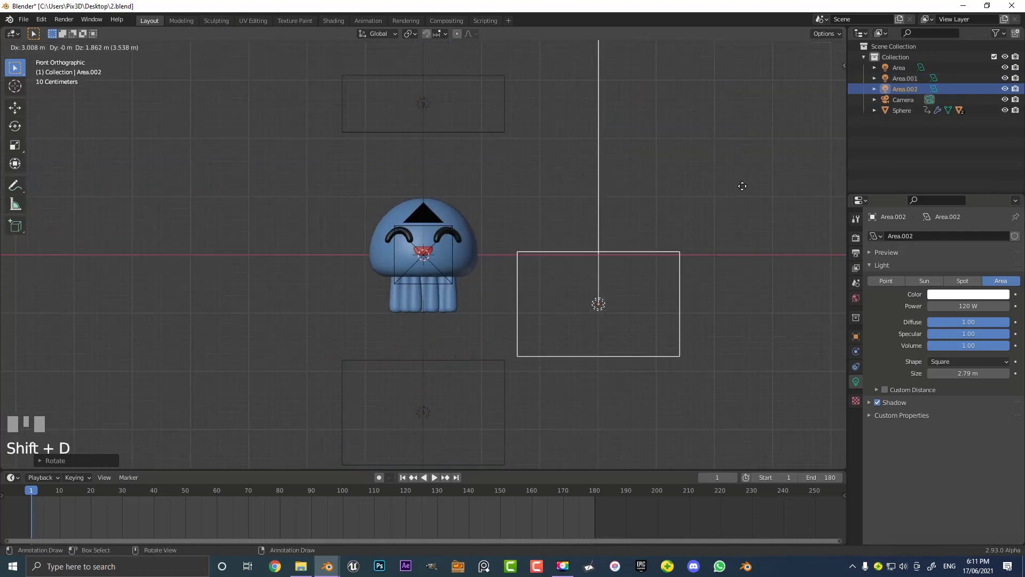
click(757, 179)
key(r)
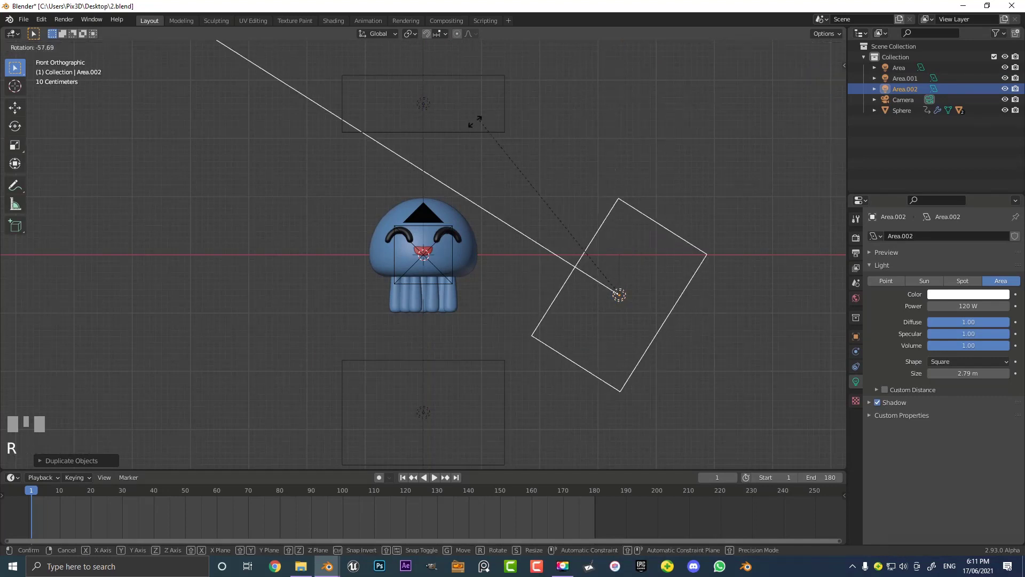
click(431, 167)
Step: Duplicate the right-hand area light to the left of the jellyfish and rotate the copy to face the body
key(shift+d)
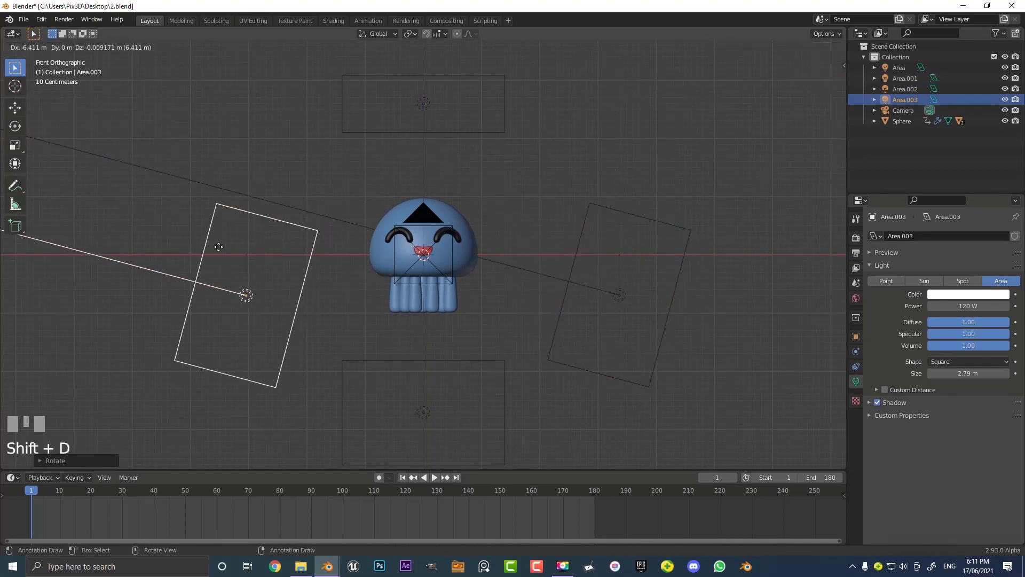
click(214, 252)
key(r)
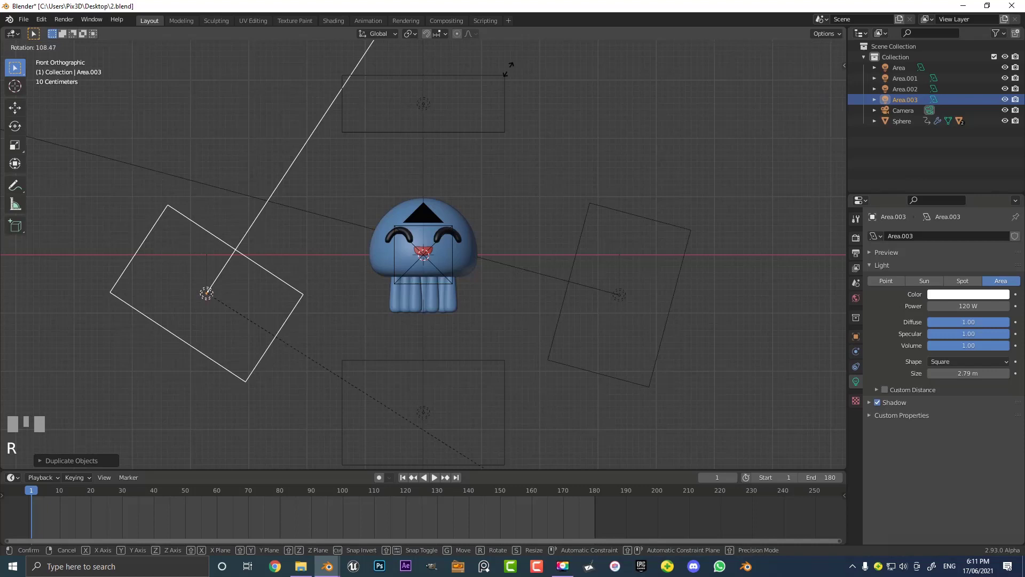
click(484, 152)
key(r)
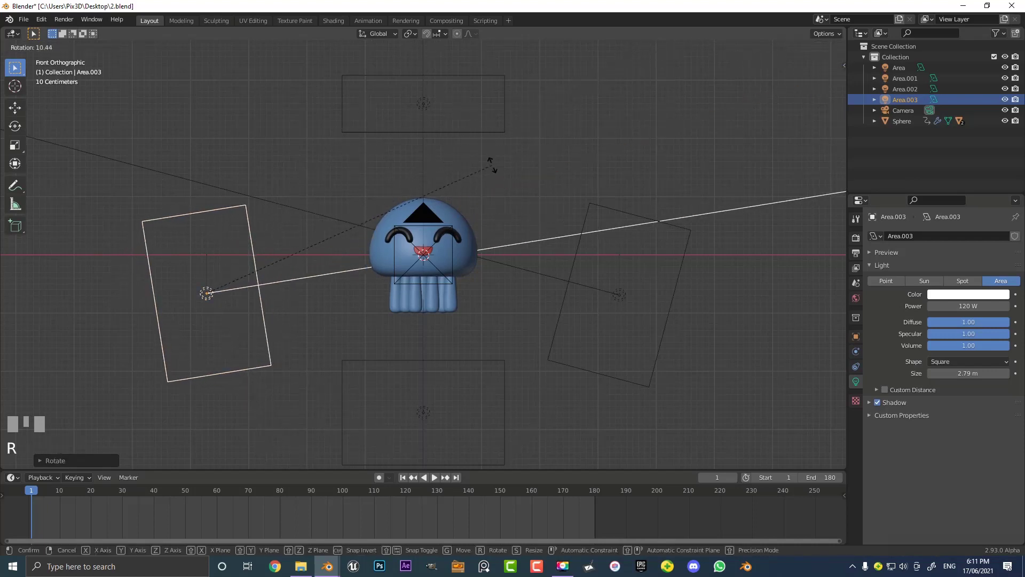
click(492, 165)
Step: View the jellyfish through the camera with rendered viewport shading
key(KP_0)
scroll(484, 182, up, 2)
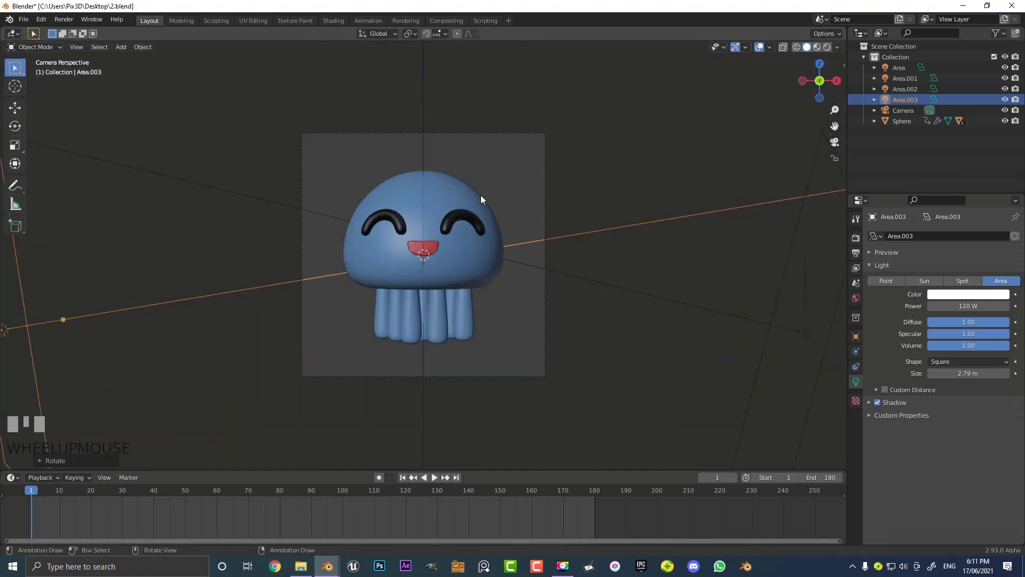
key(z)
click(479, 134)
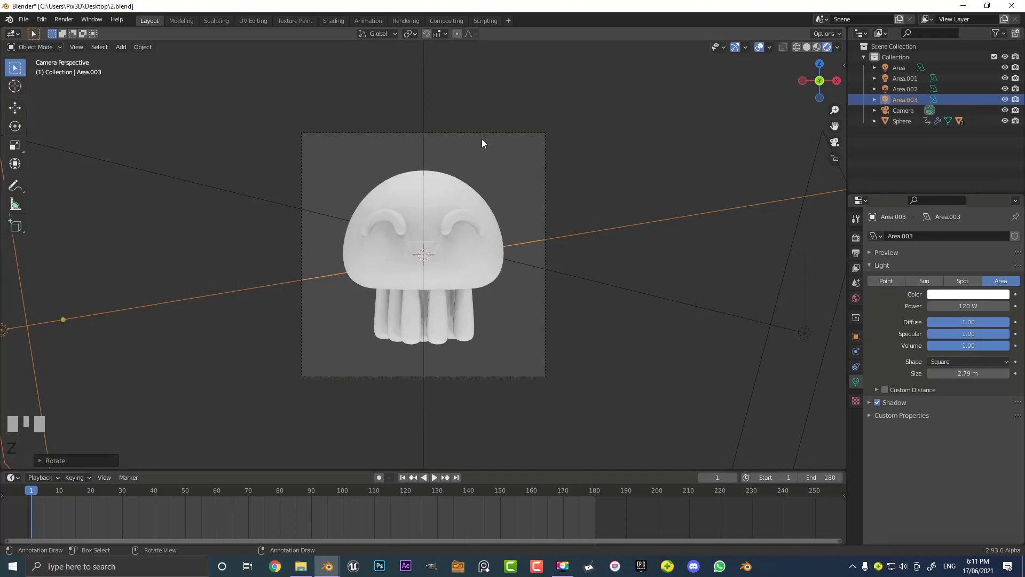
scroll(482, 143, up, 1)
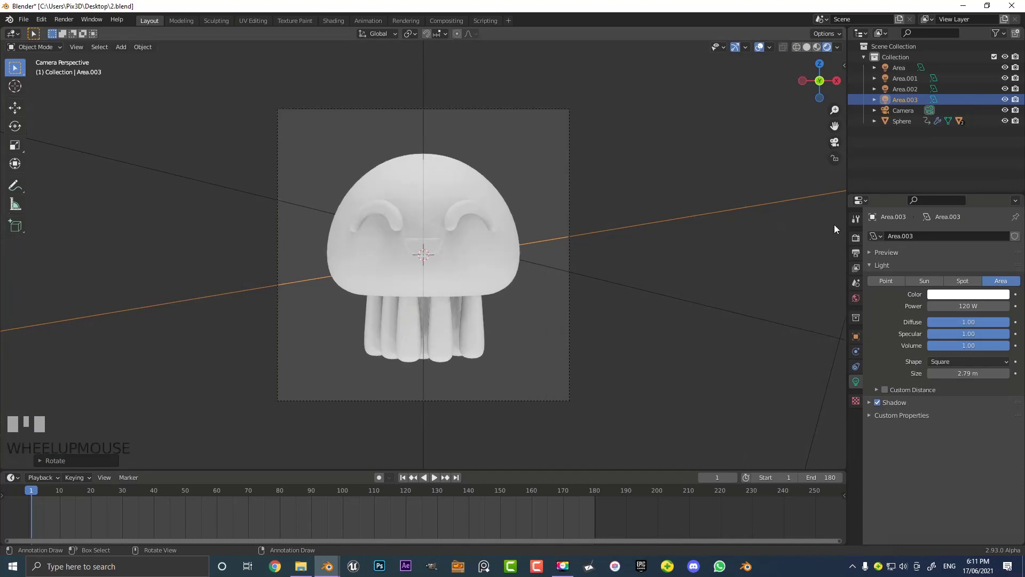
Step: Enable Screen Space Reflections in the Eevee render settings
click(856, 238)
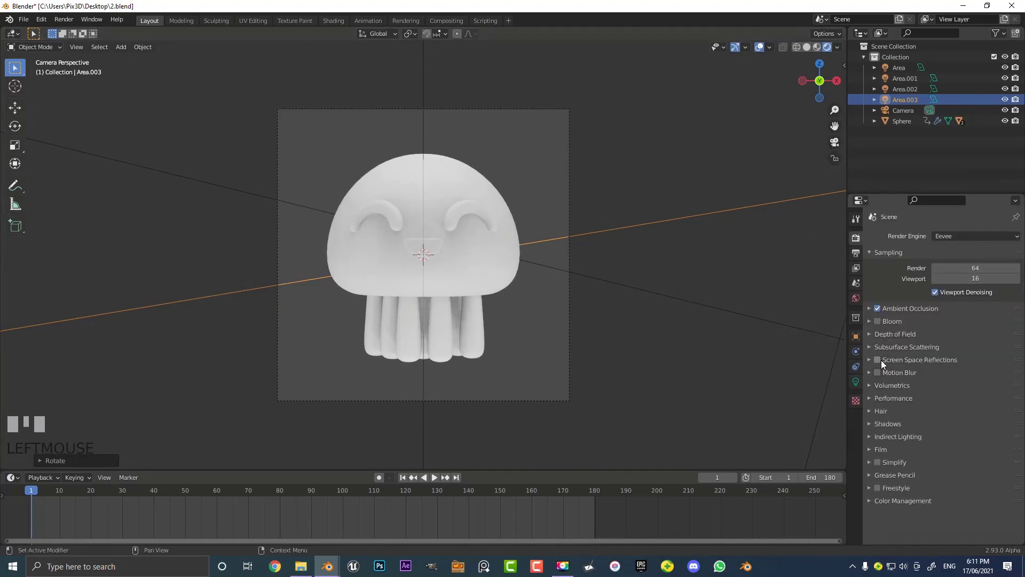
scroll(422, 235, up, 2)
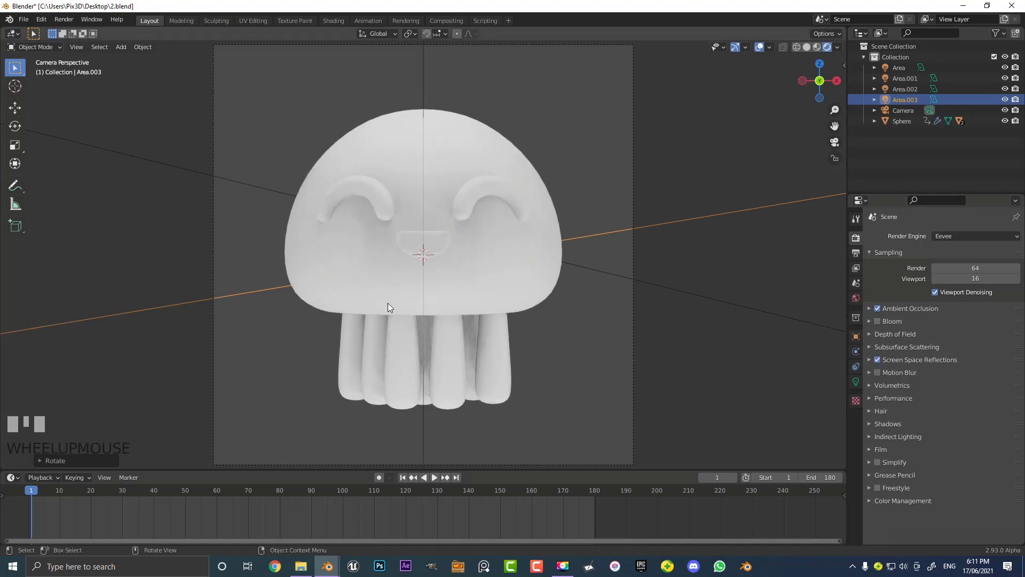
scroll(369, 210, down, 1)
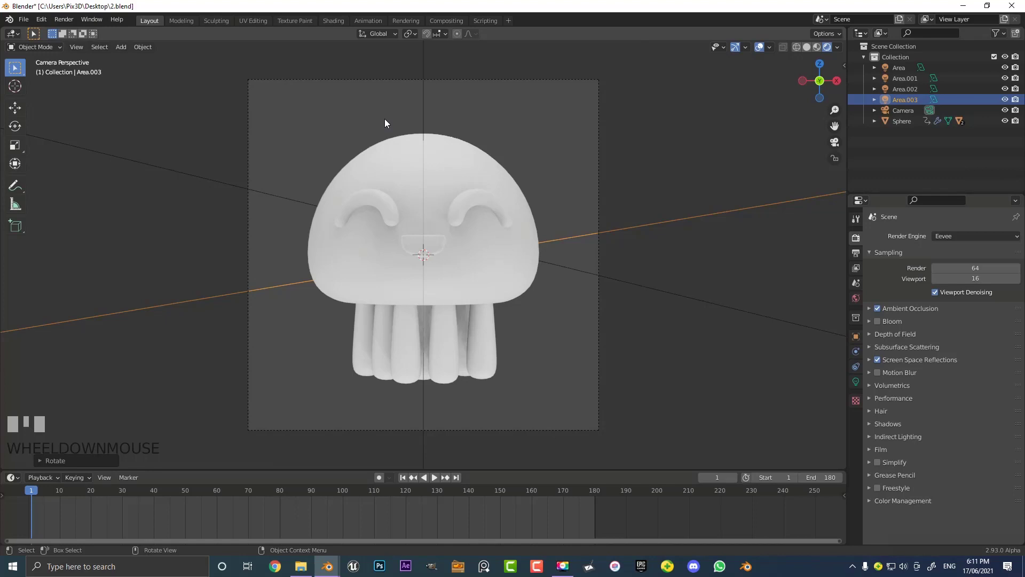
Step: Select the jellyfish body, open the Shading workspace, and show its camera view with rendered shading
click(471, 146)
key(g)
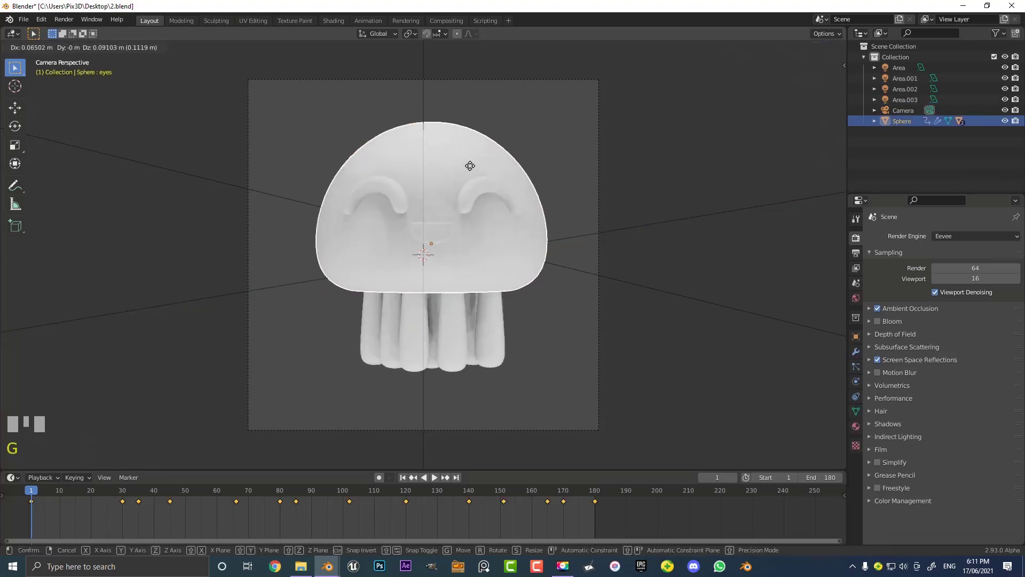
right_click(470, 166)
click(332, 21)
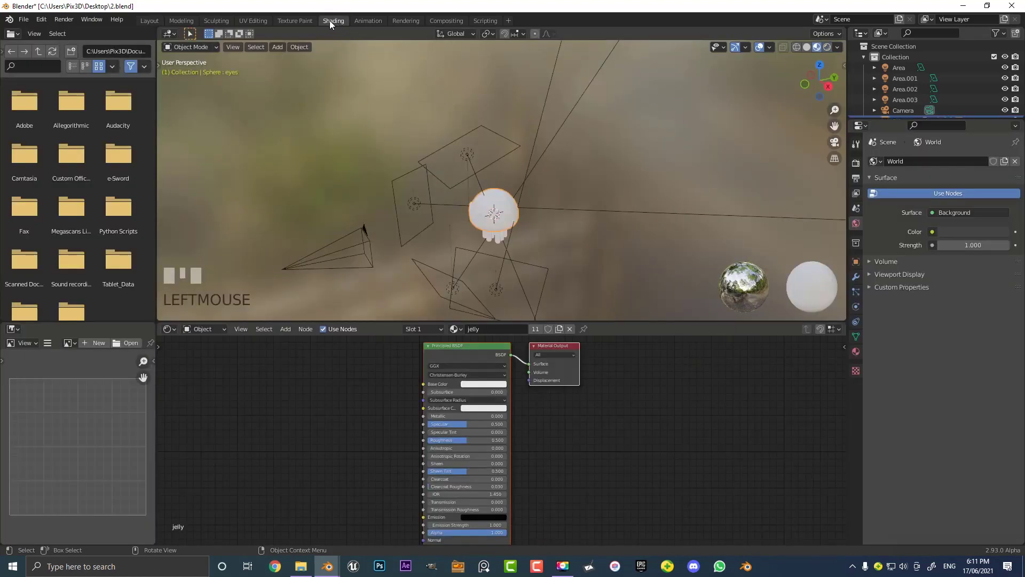
key(KP_0)
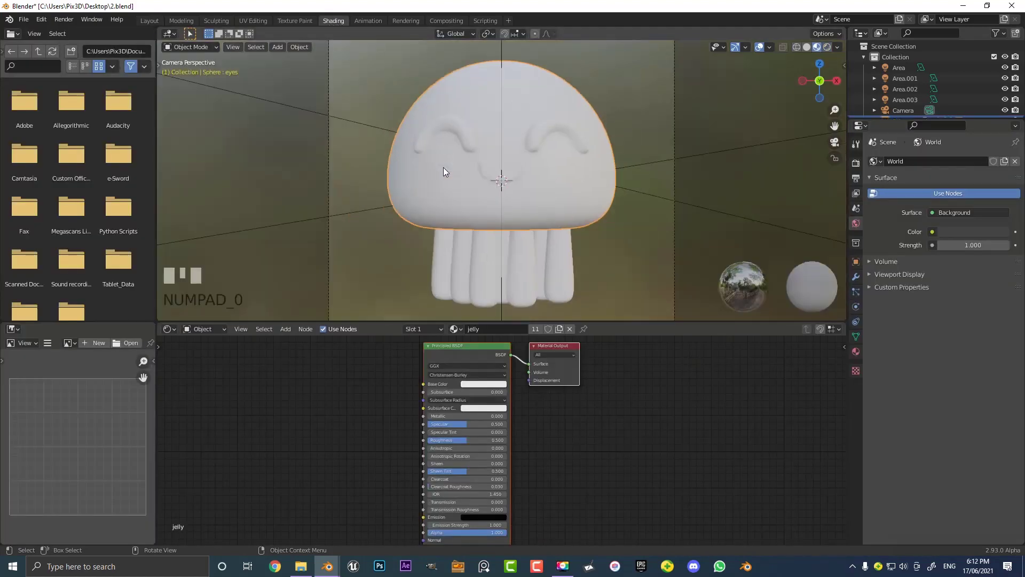
scroll(452, 168, down, 3)
key(z)
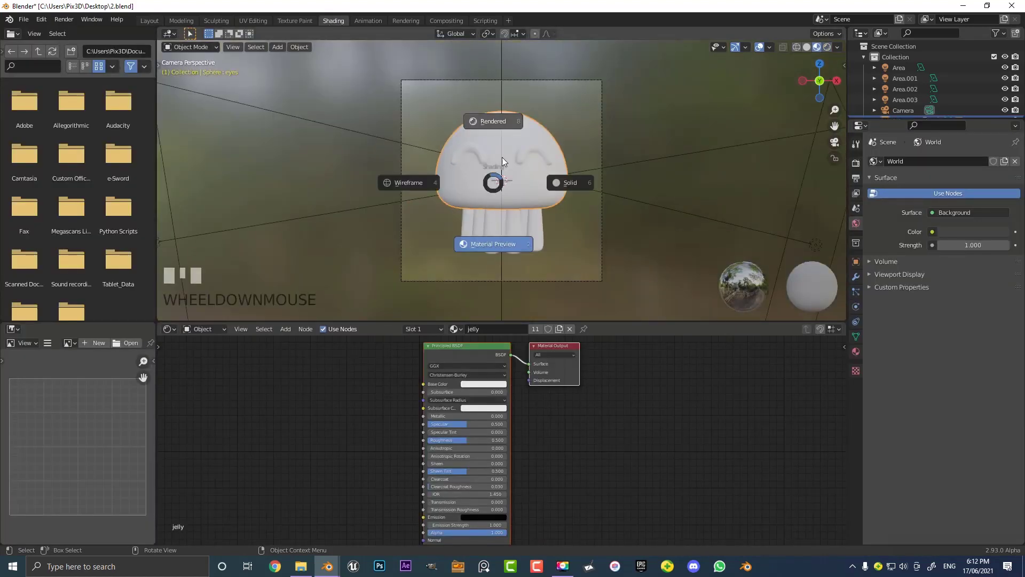
click(482, 121)
scroll(530, 172, up, 3)
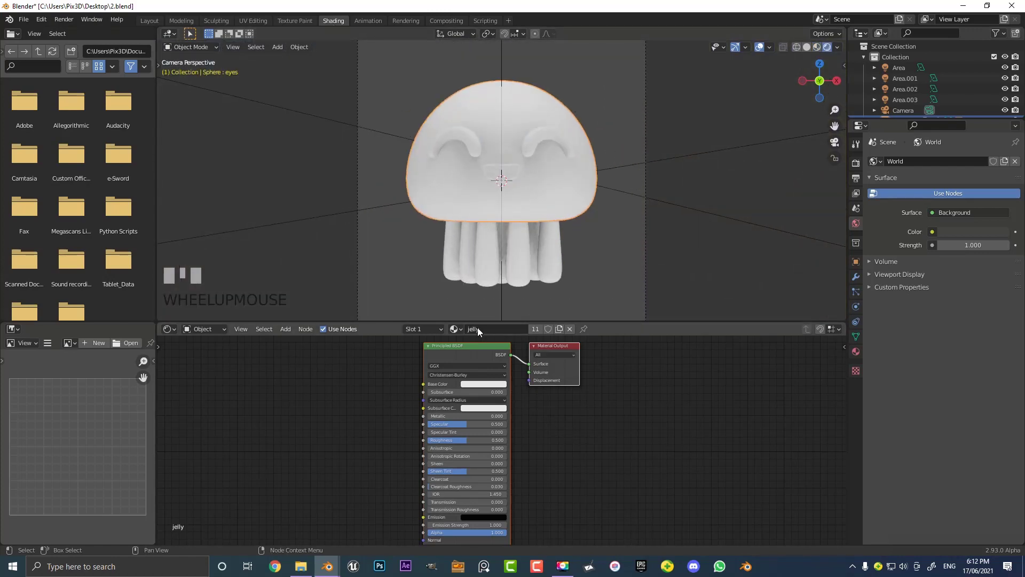
Step: Set the jelly material's base color to turquoise with hue 0.490, saturation 0.955 and value 0.800, and clear the body's selection
scroll(405, 394, up, 3)
click(477, 442)
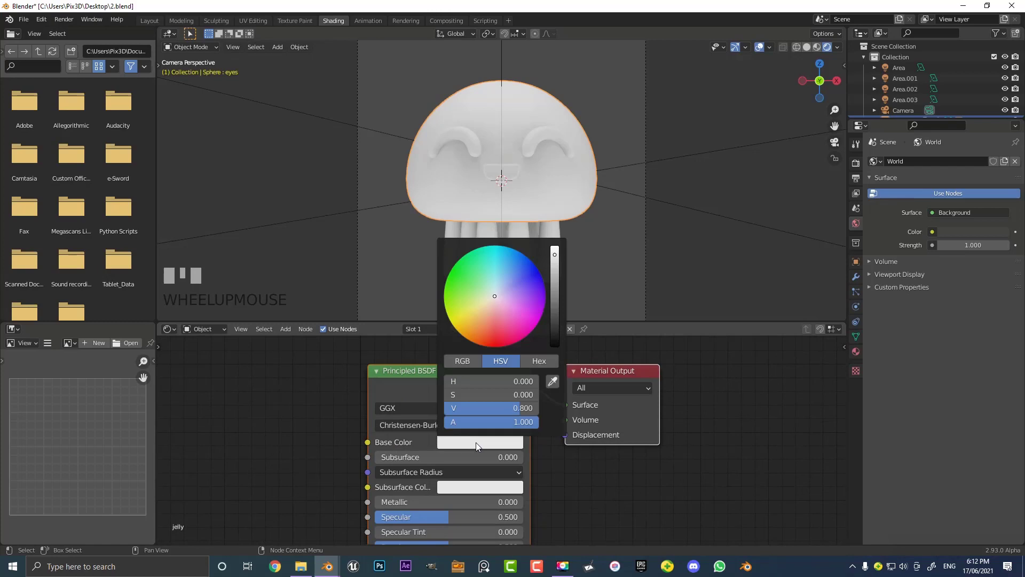
click(494, 257)
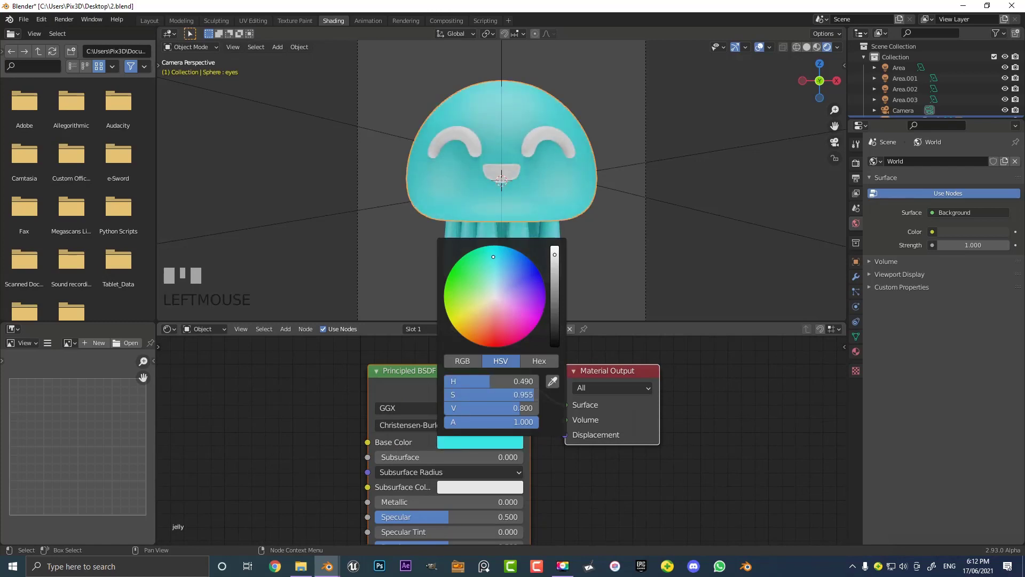
shift+scroll(595, 434, down, 3)
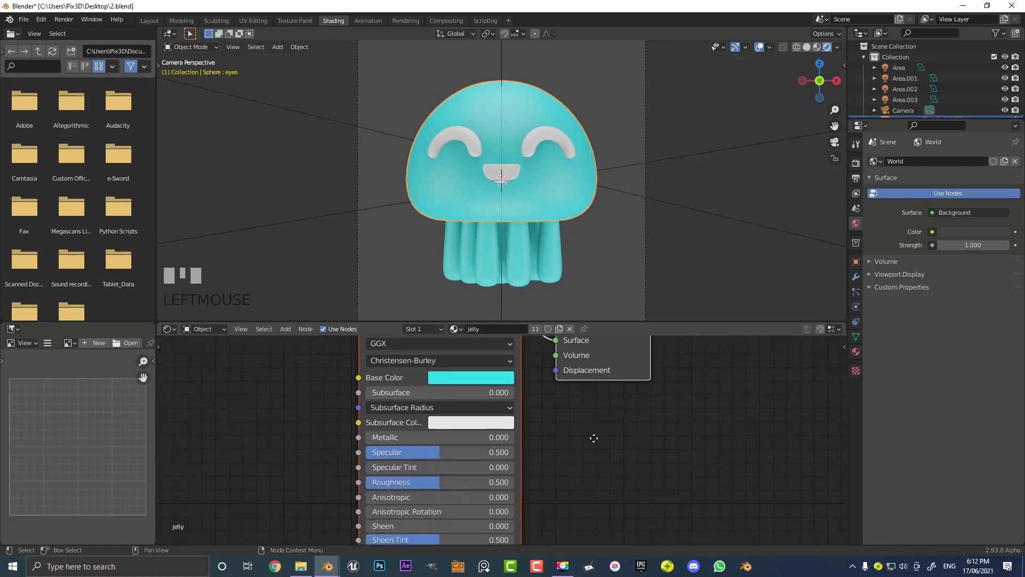
shift+scroll(607, 469, up, 3)
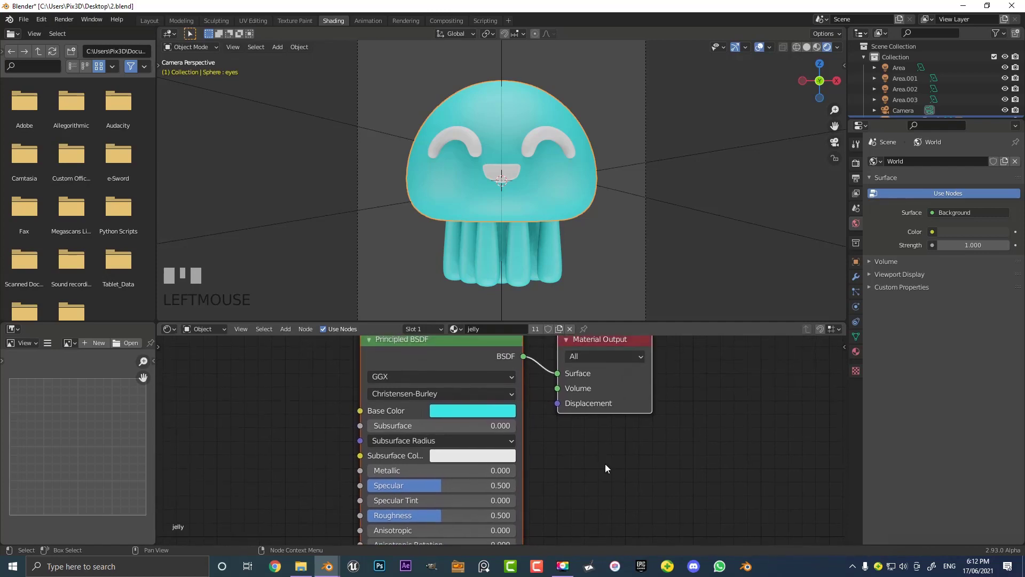
scroll(511, 89, up, 2)
key(a)
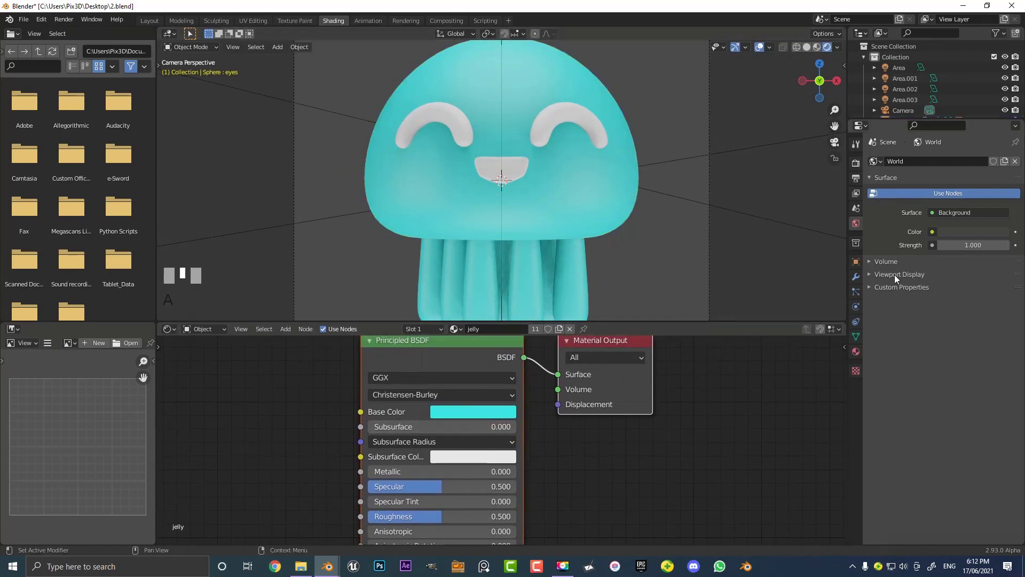
Step: Make the eye material black by lowering its base color value to zero, and set its roughness to 0.155
click(856, 351)
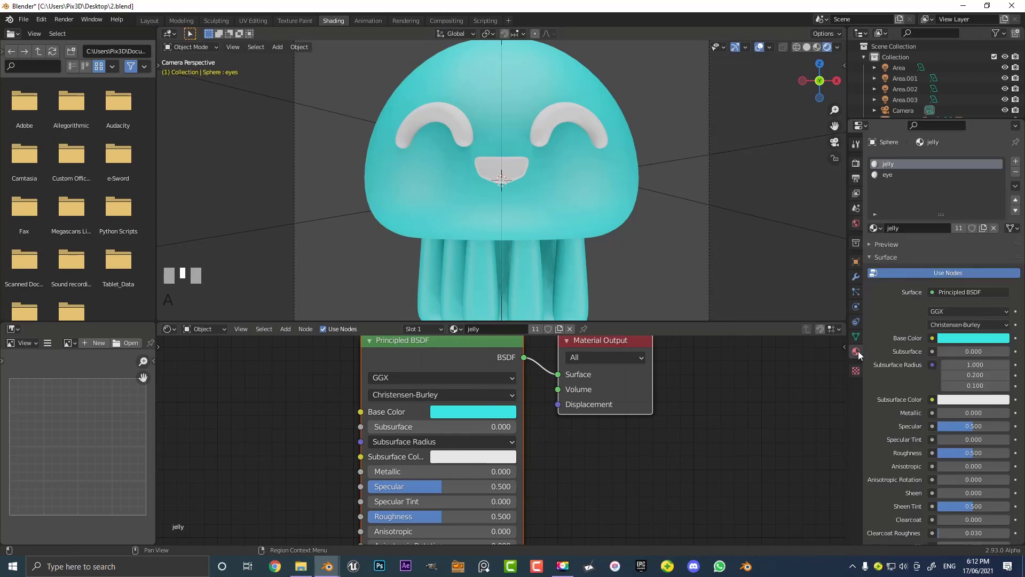
click(891, 174)
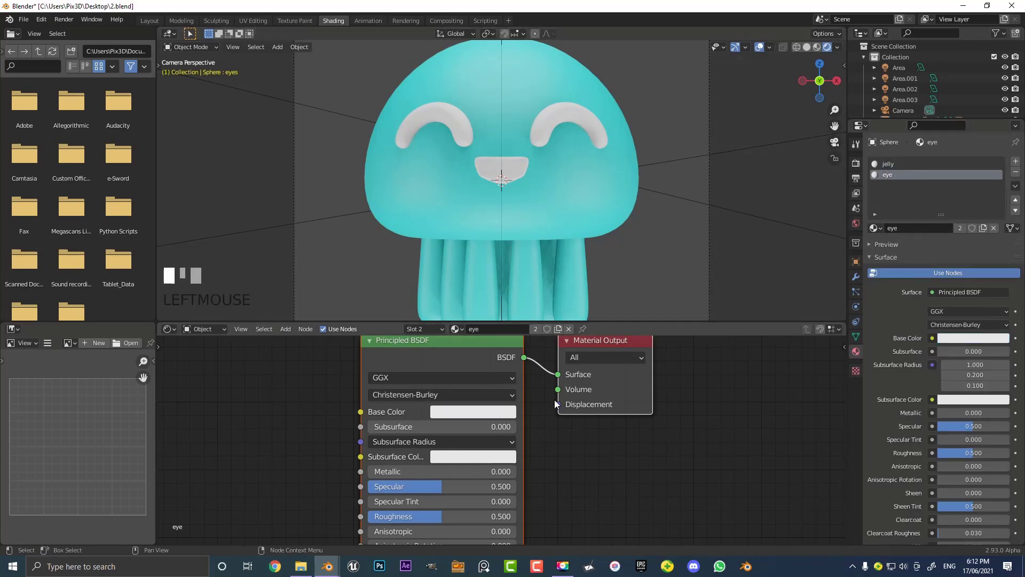
scroll(555, 399, down, 2)
click(522, 427)
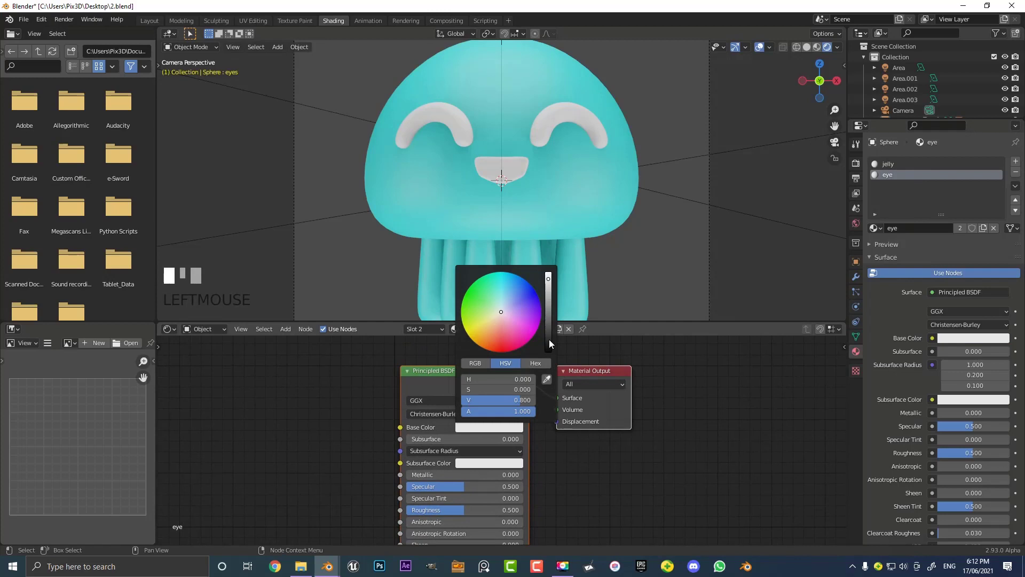
drag(549, 343, 548, 352)
drag(461, 509, 424, 510)
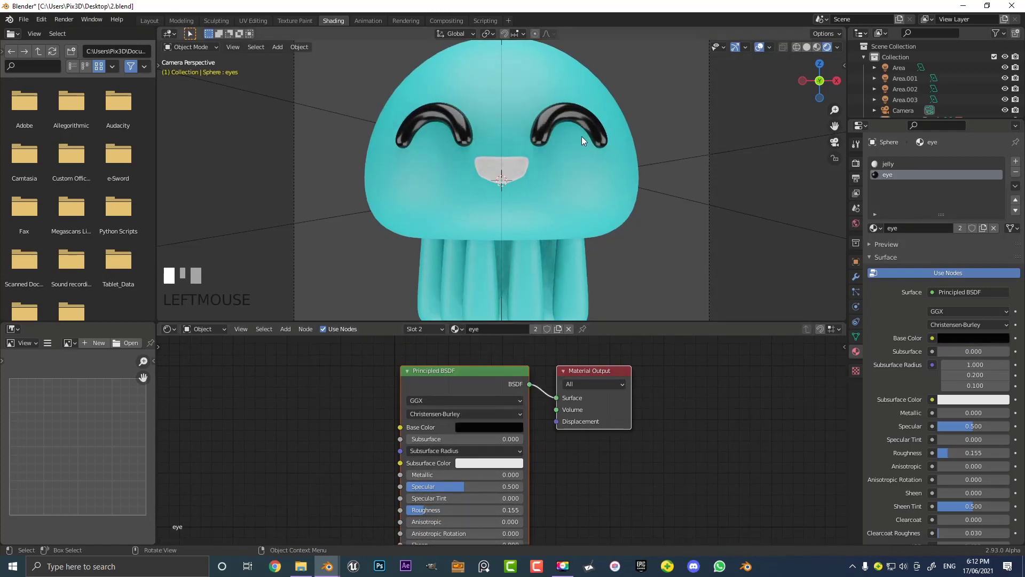
Step: Set the mouth material's base color to red with hue 0.995, saturation 0.963 and value 0.800
scroll(578, 149, up, 3)
click(534, 154)
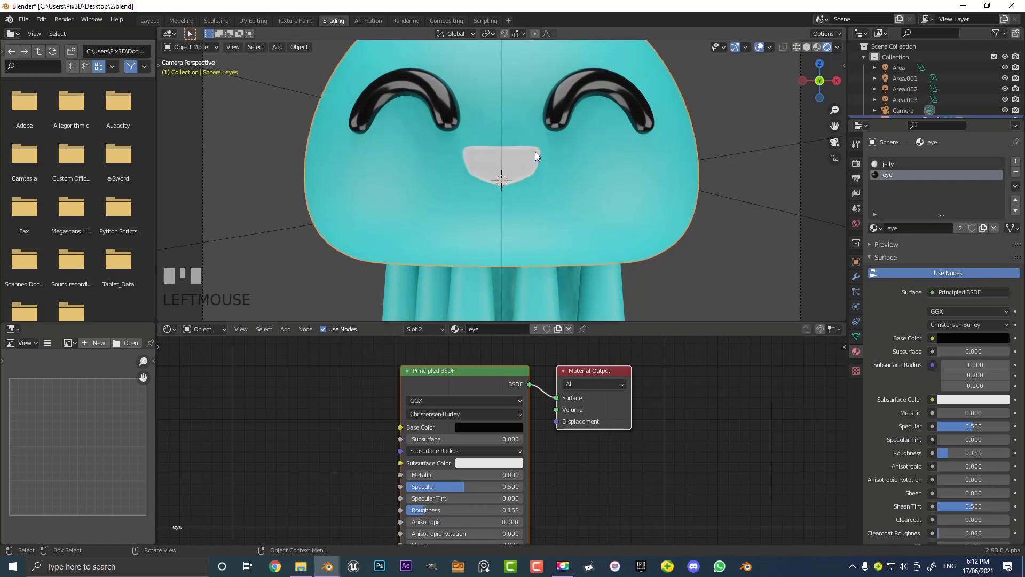
click(527, 159)
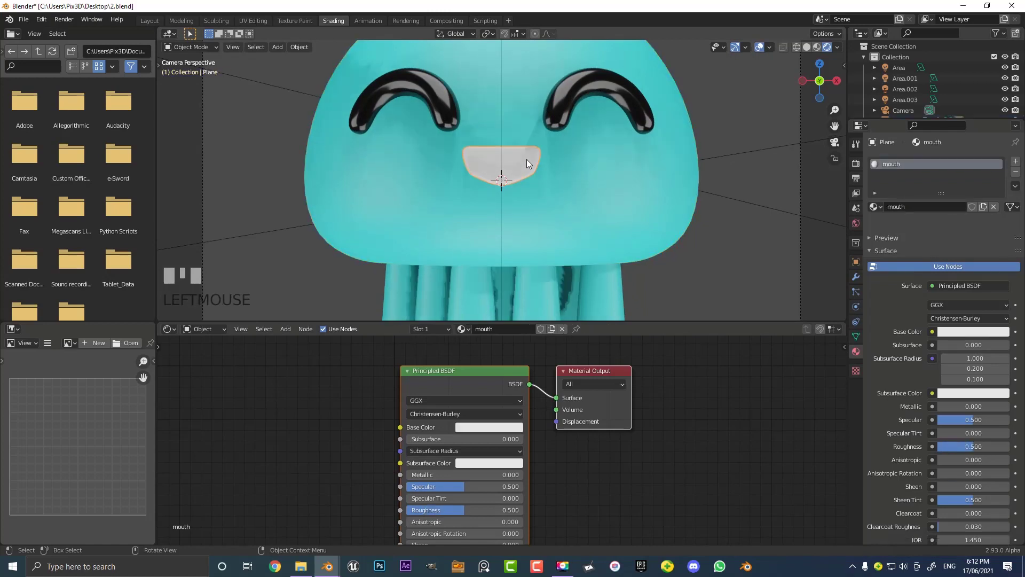
click(477, 427)
click(504, 347)
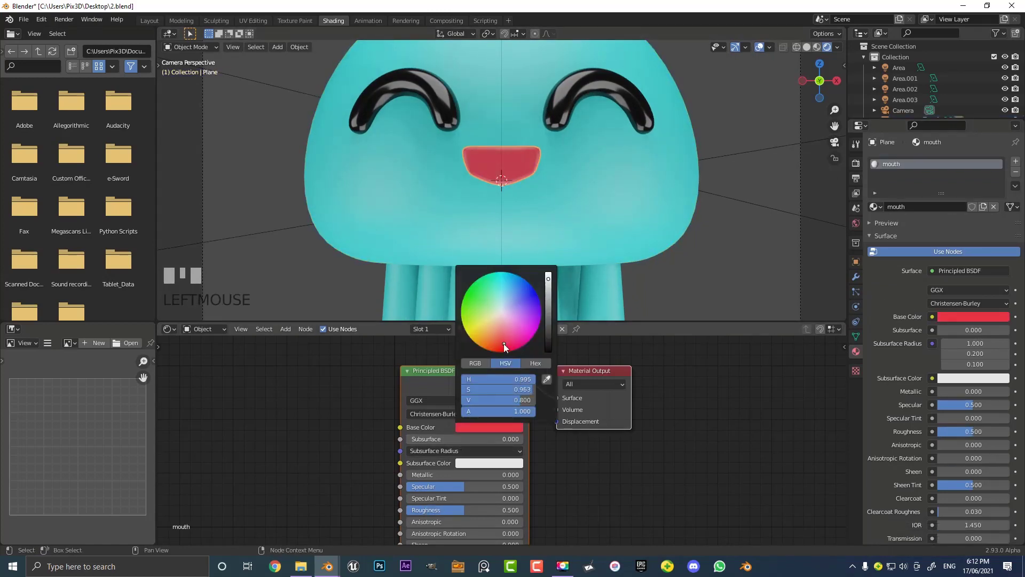
scroll(593, 174, down, 2)
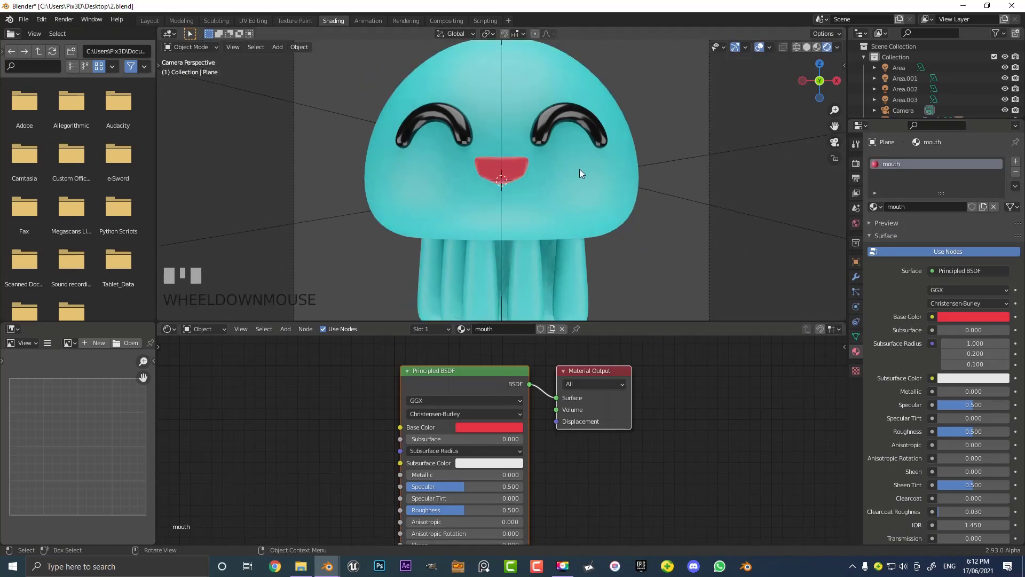
Step: Add a plane rotated 90° about the X axis and enlarge it well beyond the camera frame
scroll(496, 182, down, 3)
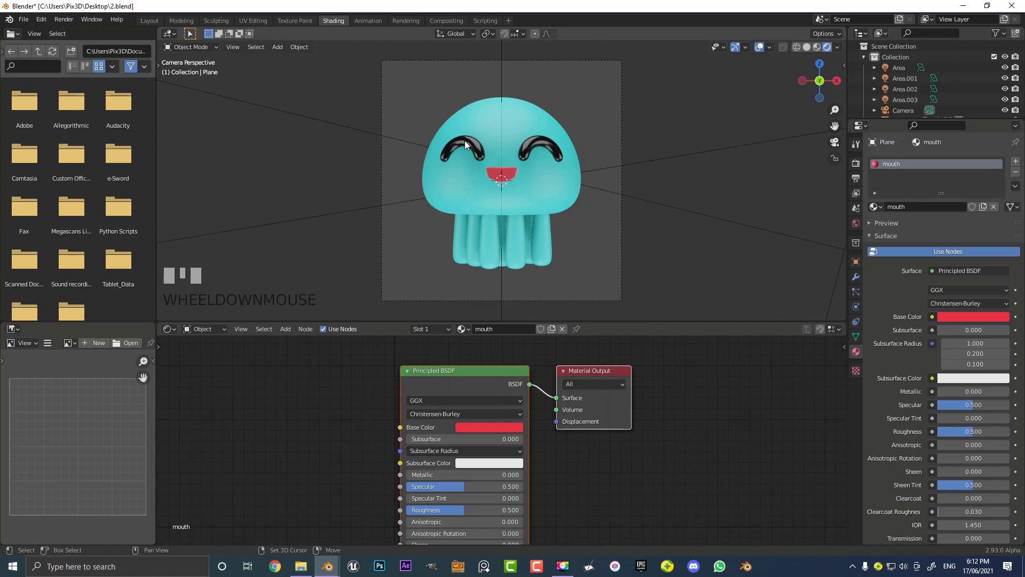
key(shift+a)
mouse_move(437, 41)
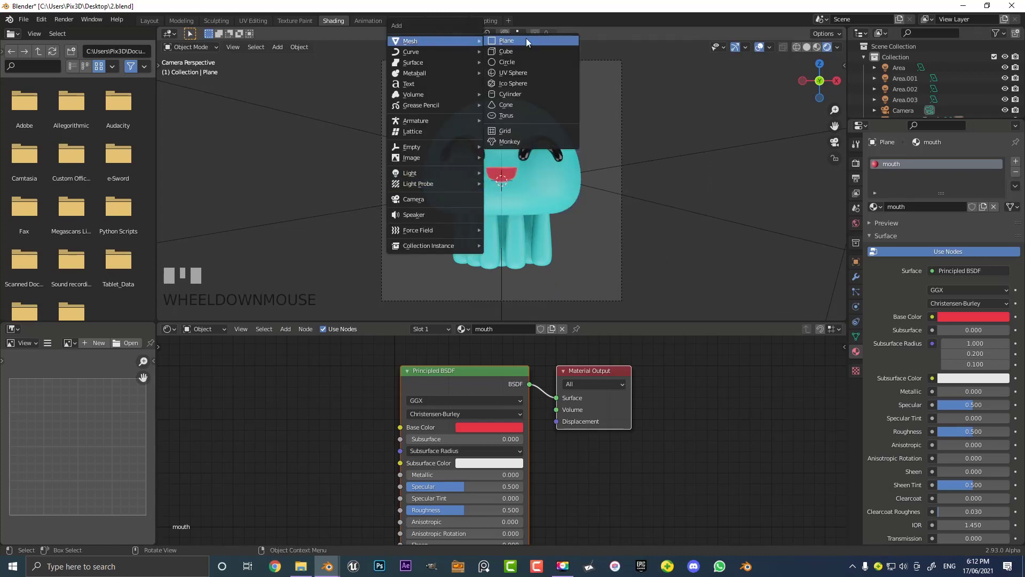
click(527, 42)
text(r)
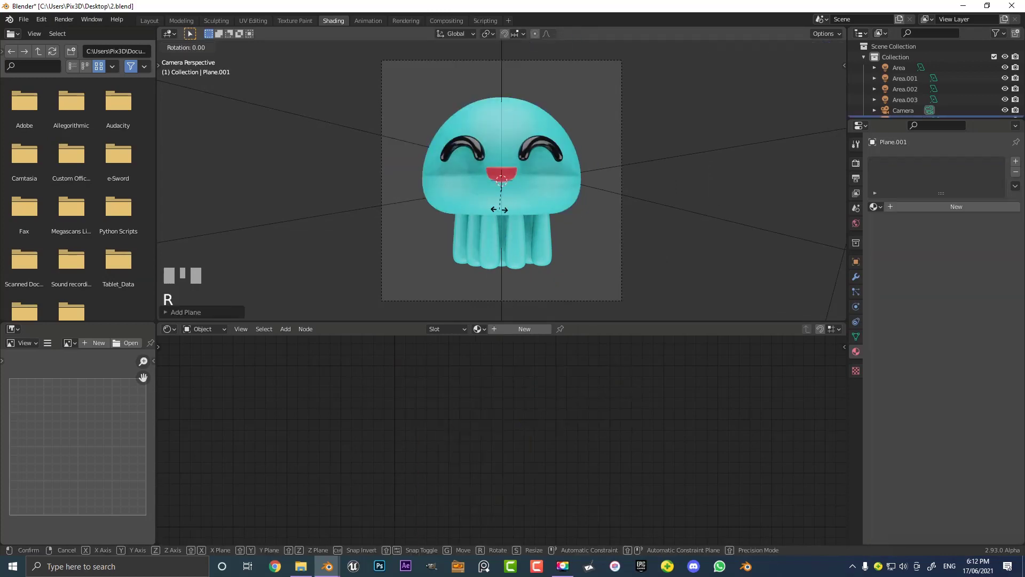
text(x90)
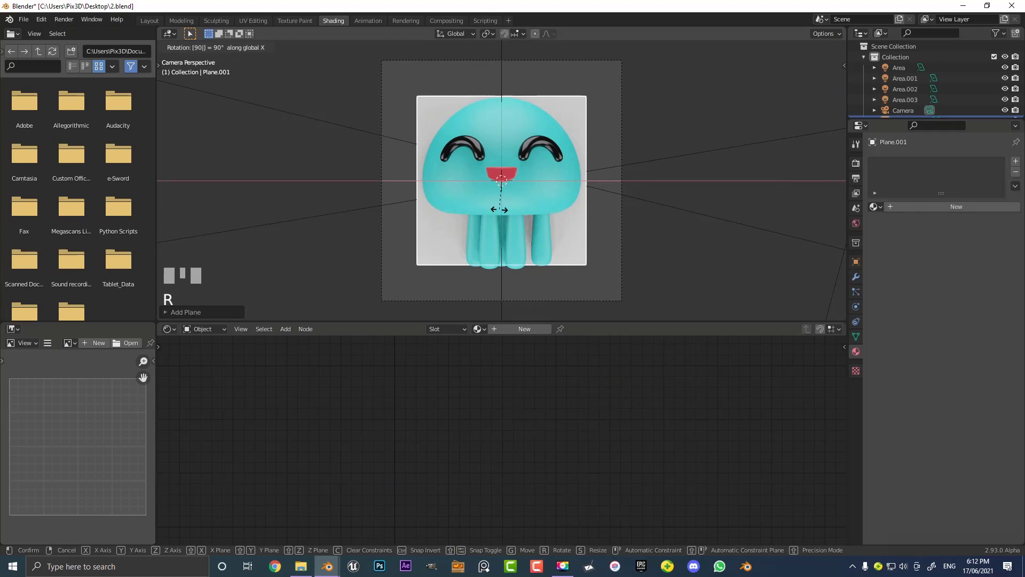
key(Return)
key(s)
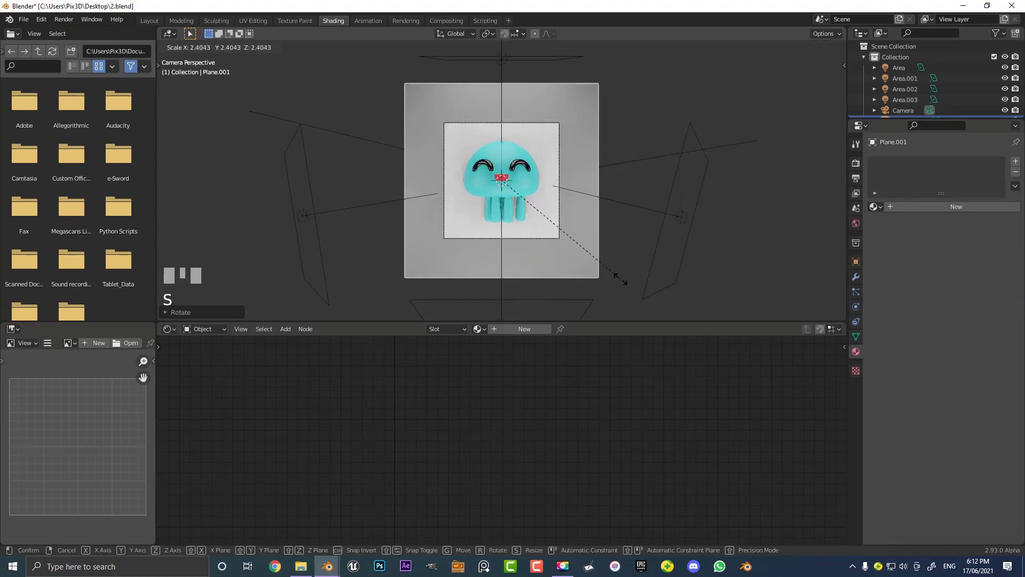
click(643, 304)
Step: Move the plane about 5 m behind the jellyfish along Y and shrink it slightly while it still fills the camera frame
middle_drag(643, 304, 562, 203)
scroll(543, 213, down, 2)
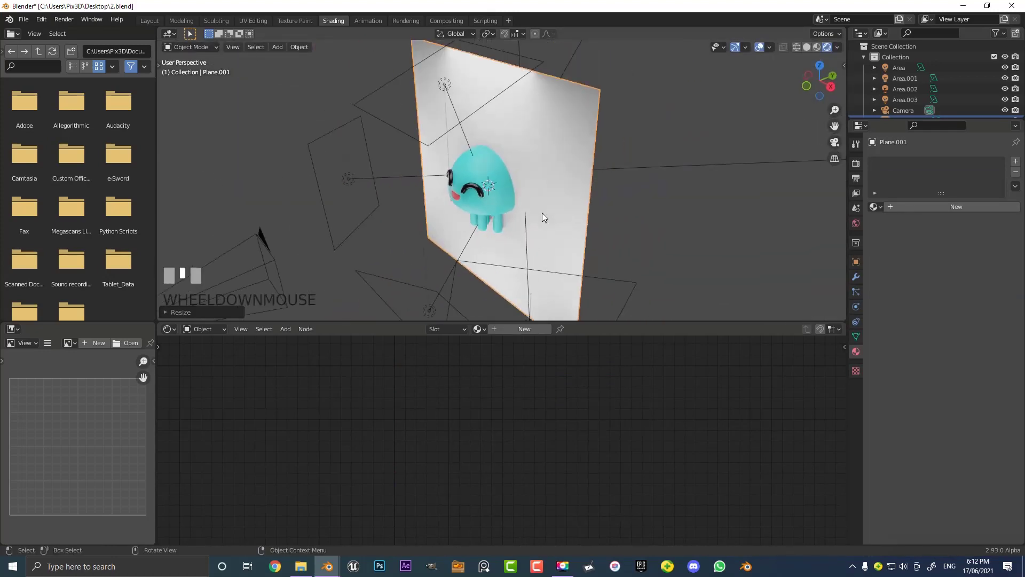
scroll(543, 213, down, 3)
key(g)
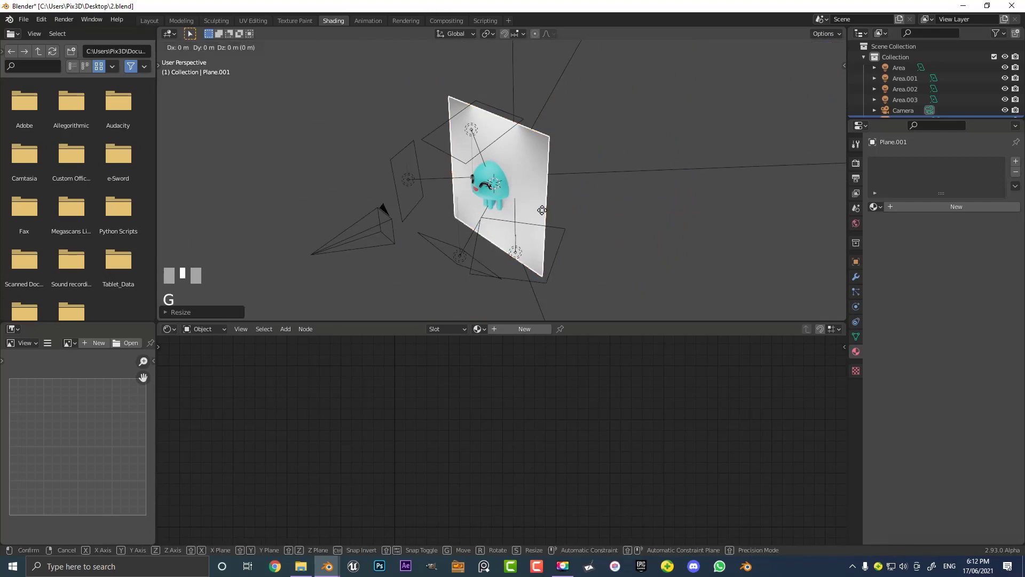
key(y)
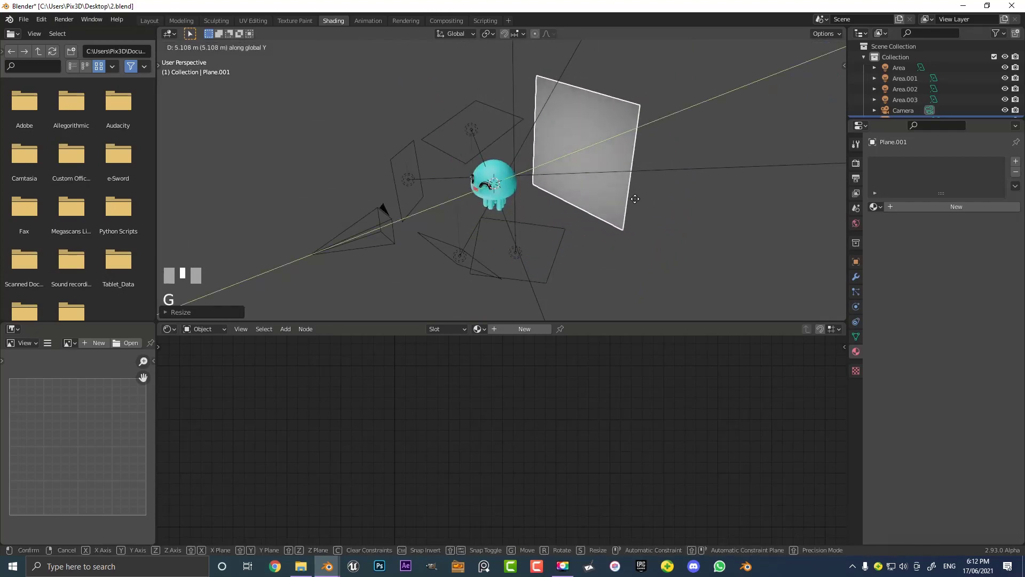
click(623, 208)
key(KP_0)
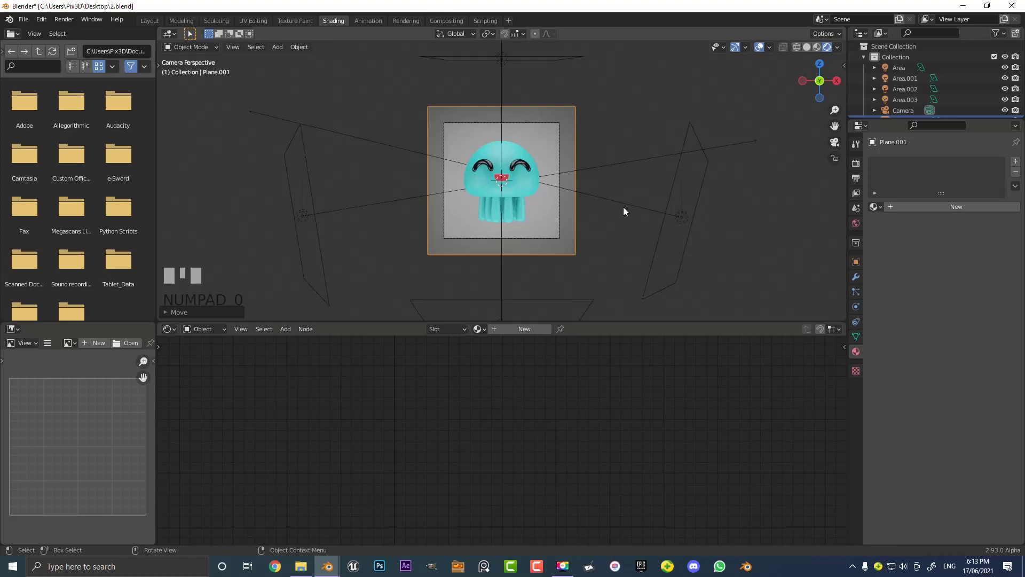
key(s)
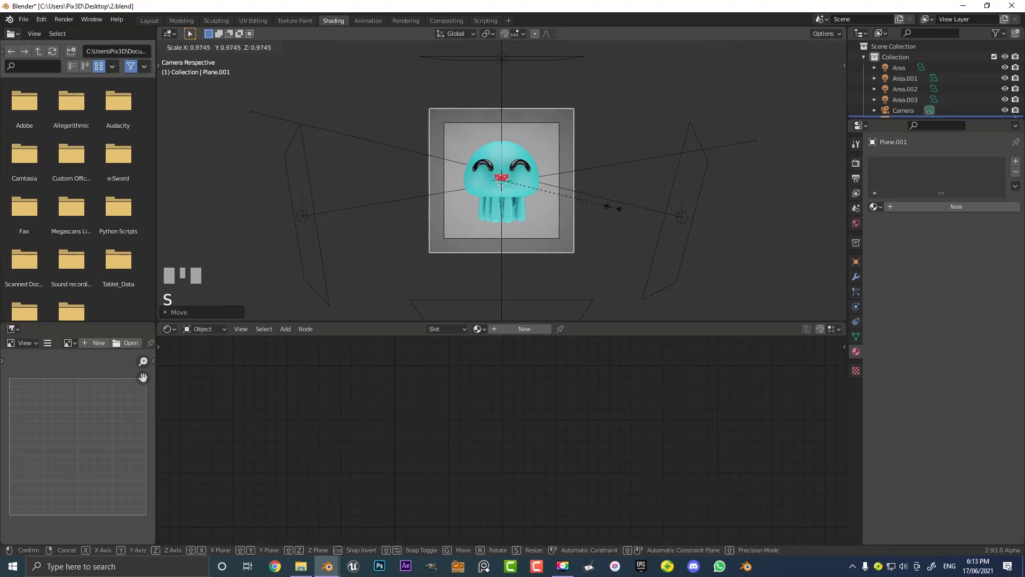
click(600, 190)
Step: Add five evenly spaced horizontal loop cuts across the backdrop plane
middle_drag(599, 190, 567, 150)
scroll(534, 204, up, 4)
key(Tab)
scroll(567, 151, up, 4)
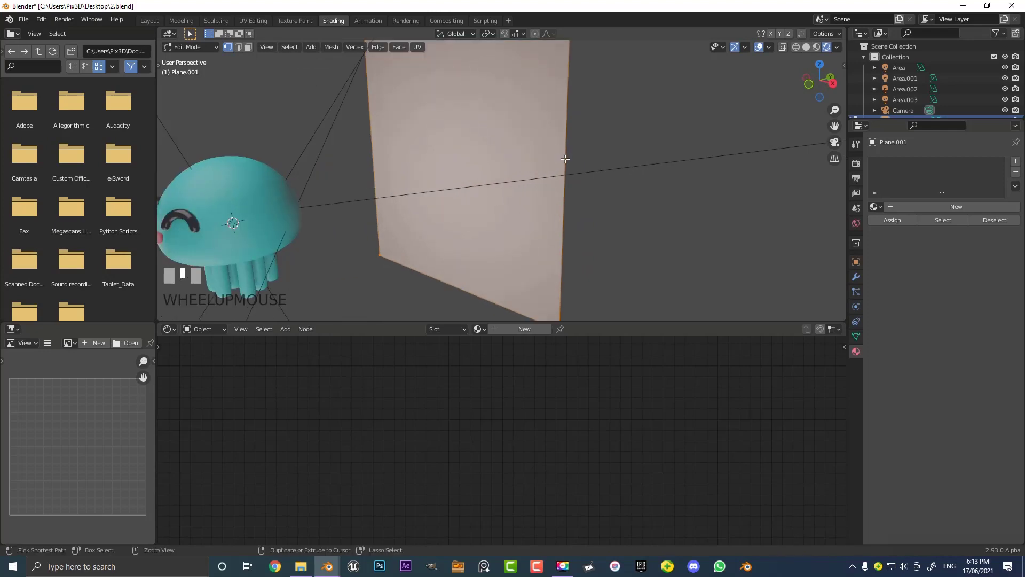
key(ctrl+r)
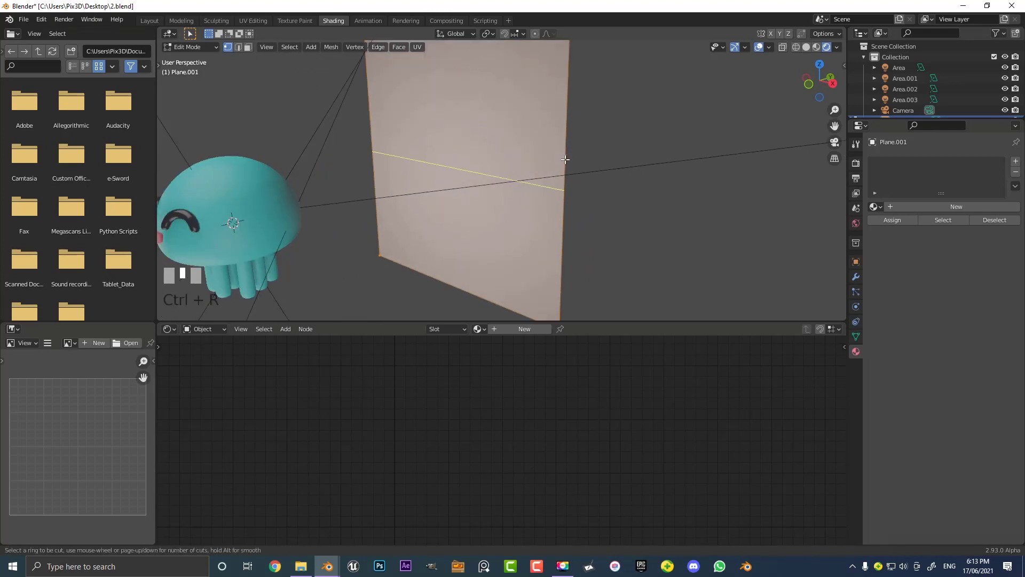
scroll(564, 159, up, 4)
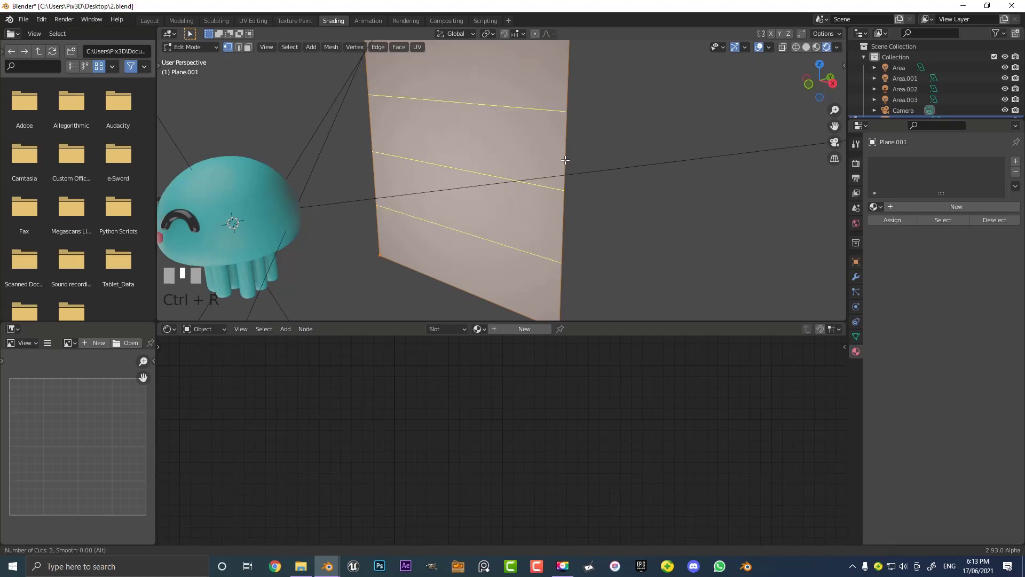
click(565, 159)
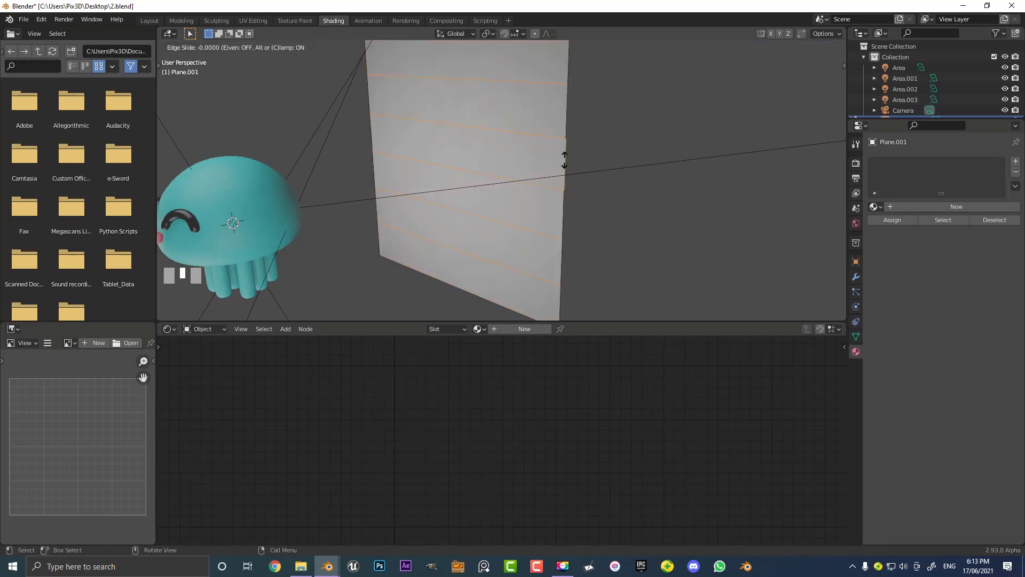
right_click(564, 159)
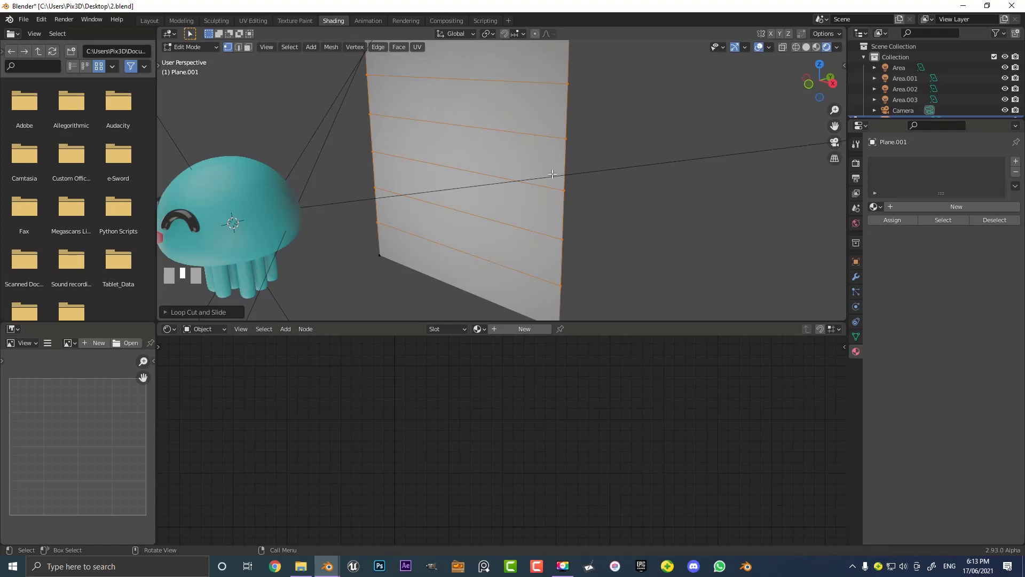
Step: Bevel the five loop cuts into horizontal strips with a bevel width of about 0.084 m
middle_drag(553, 173, 537, 152)
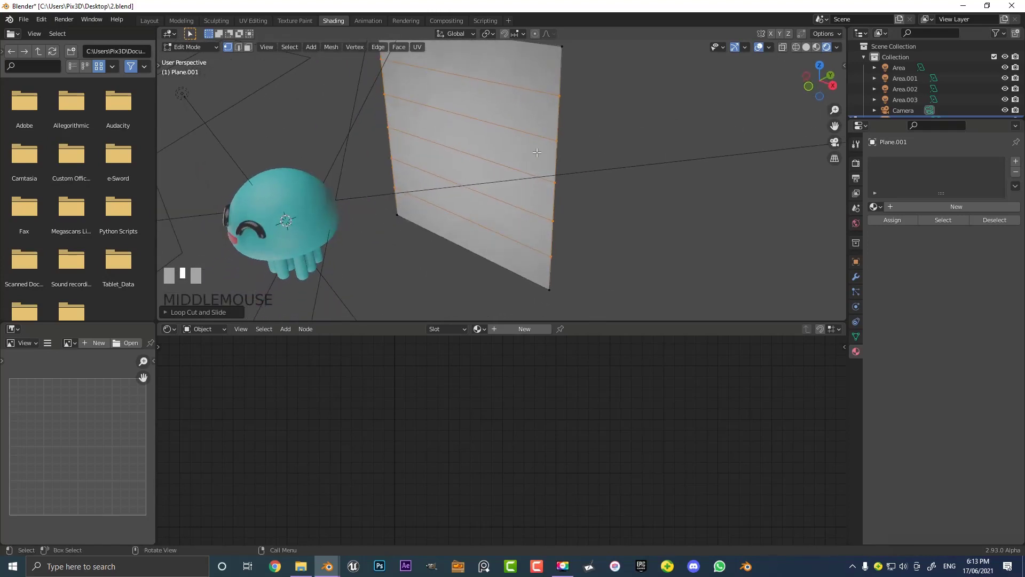
key(ctrl+b)
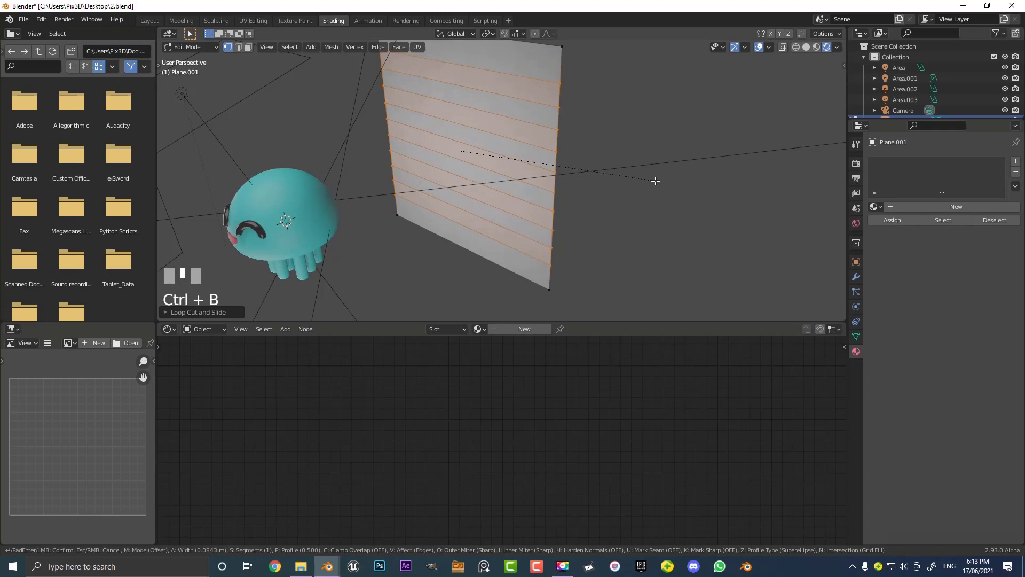
click(655, 181)
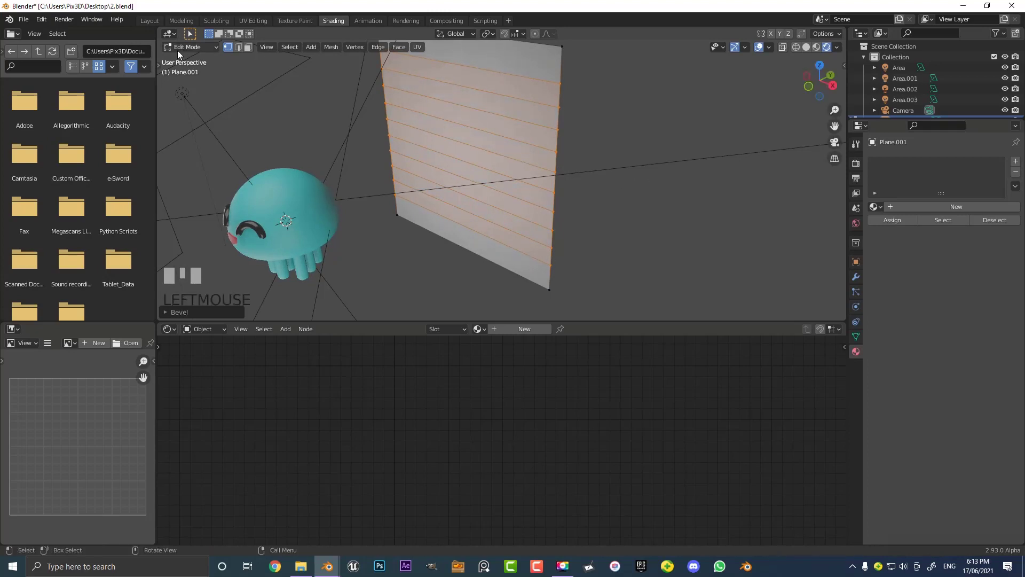
Step: Select the five bevelled strip faces of the backdrop and extrude them backward, away from the jellyfish
click(497, 82)
shift+click(483, 119)
shift+click(474, 159)
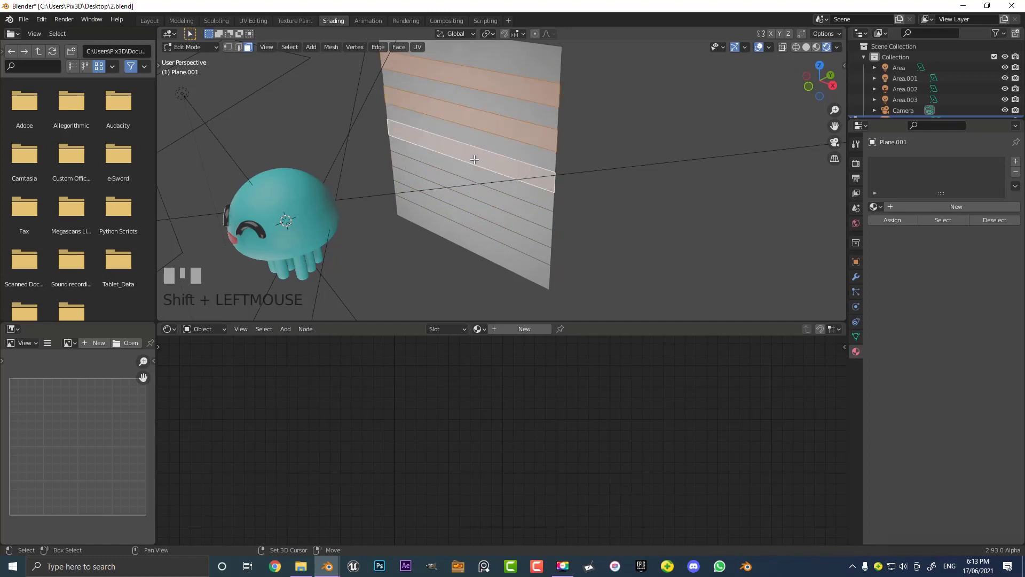
shift+click(466, 191)
shift+click(459, 218)
middle_drag(459, 219, 516, 172)
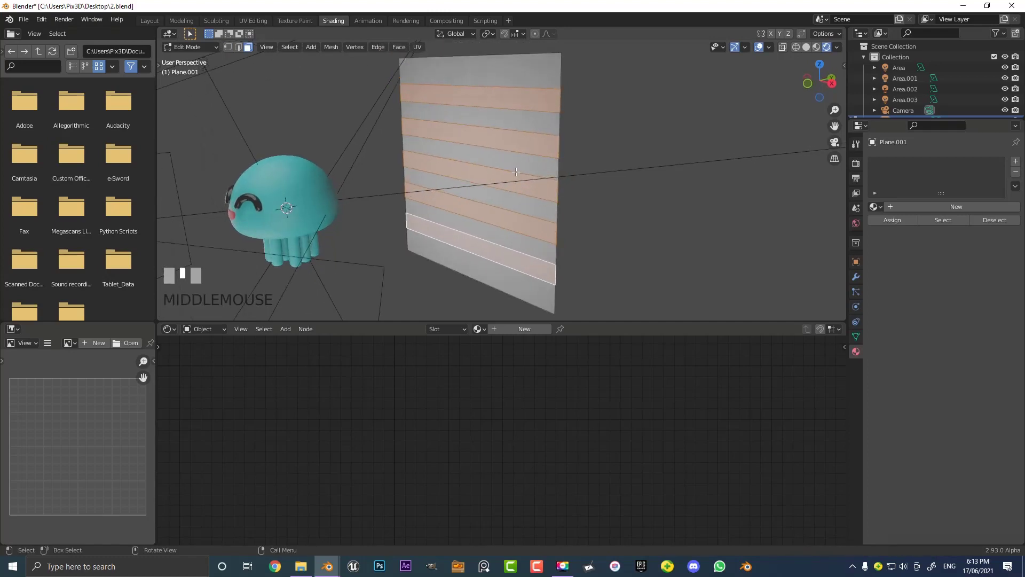
scroll(595, 158, up, 2)
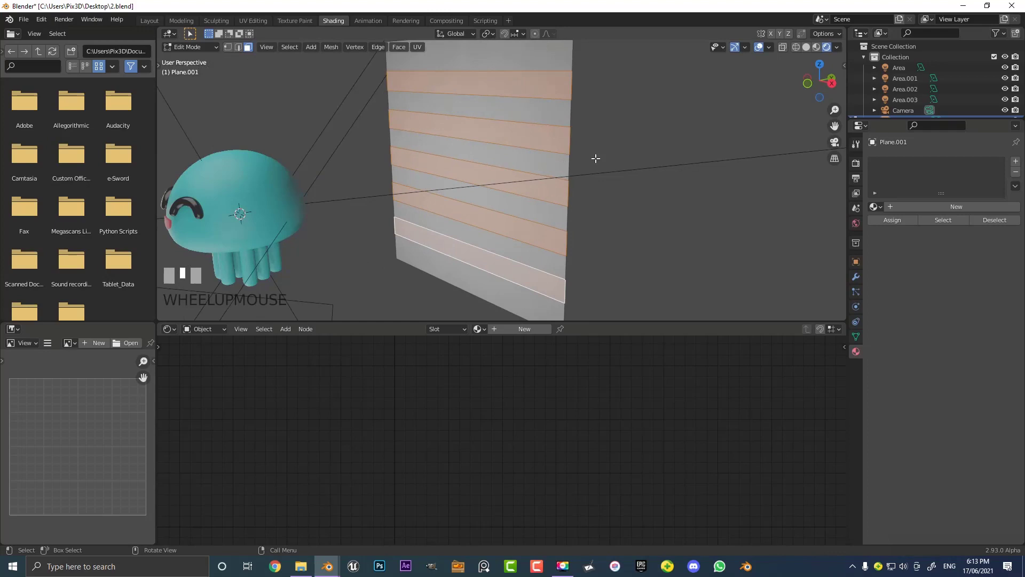
middle_drag(595, 158, 600, 174)
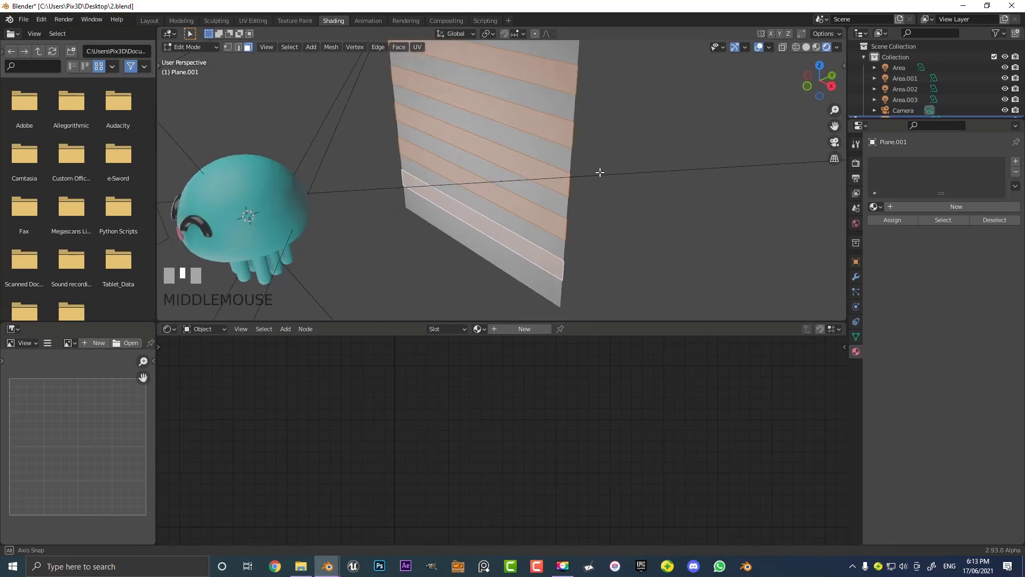
key(e)
click(616, 147)
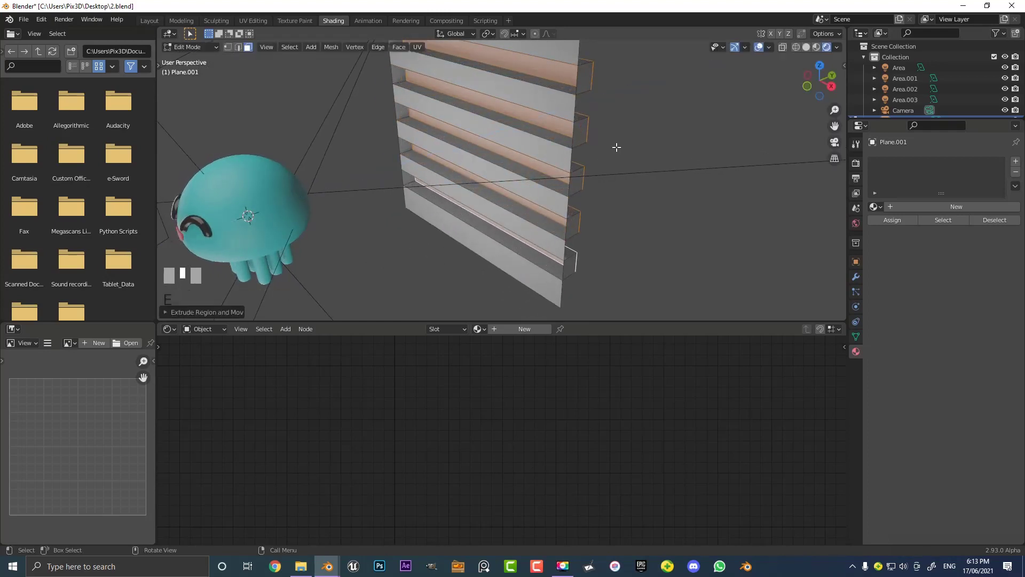
Step: Set the transform pivot point to Individual Origins and scale the extruded strip faces to about 0.43 along Z
click(490, 34)
click(491, 34)
click(492, 35)
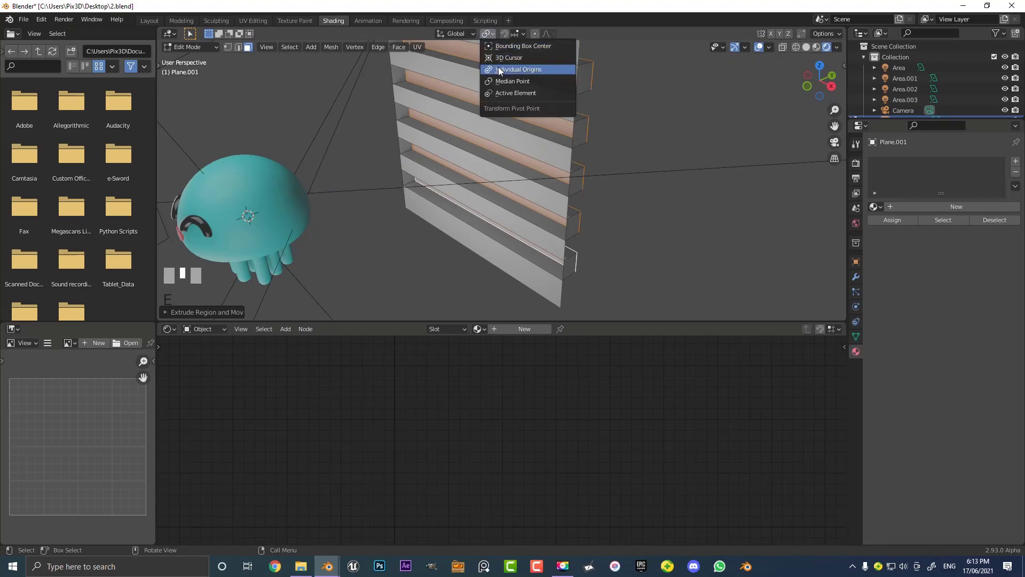
click(524, 70)
middle_drag(534, 132, 575, 174)
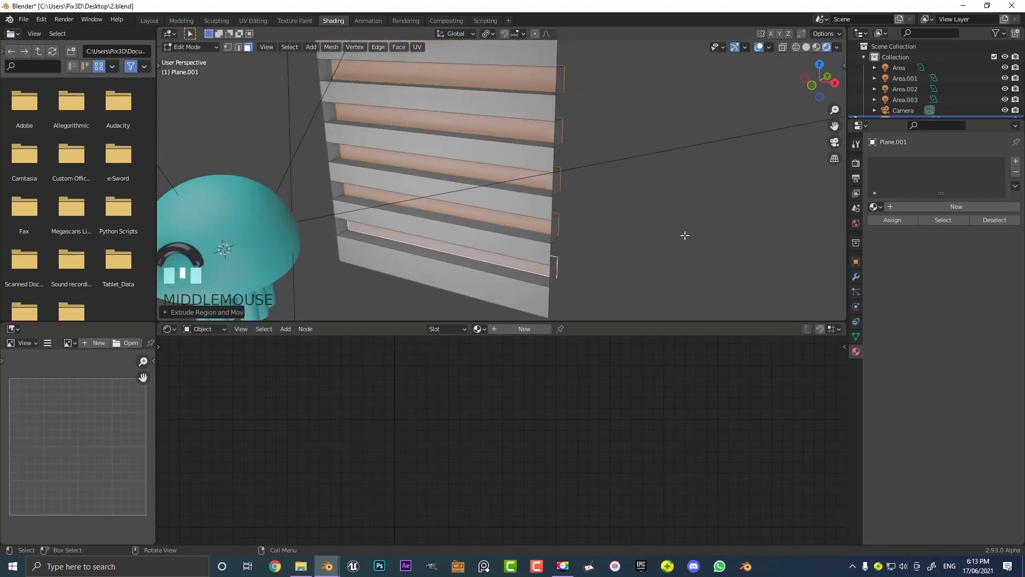
key(s)
key(z)
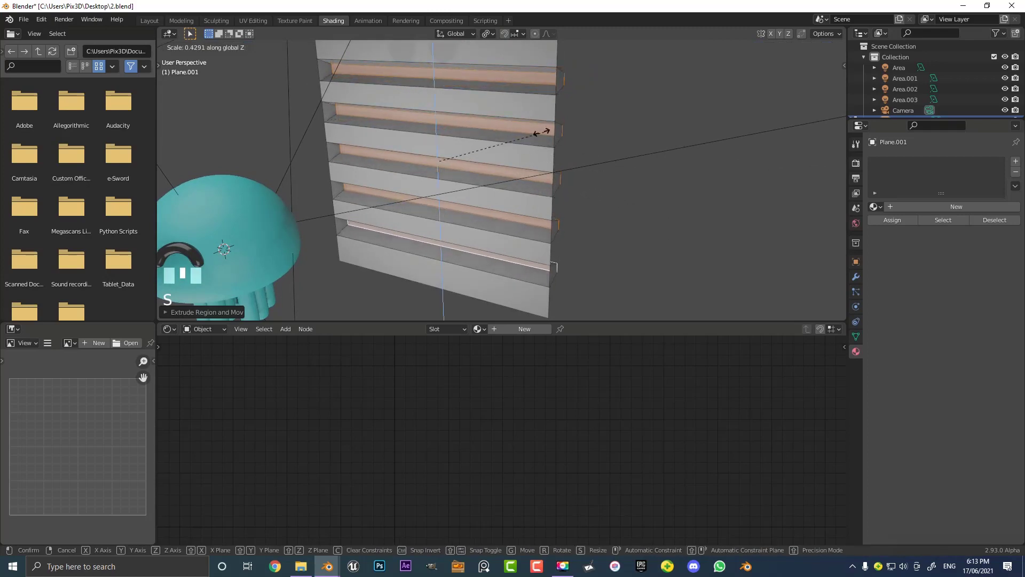
click(540, 132)
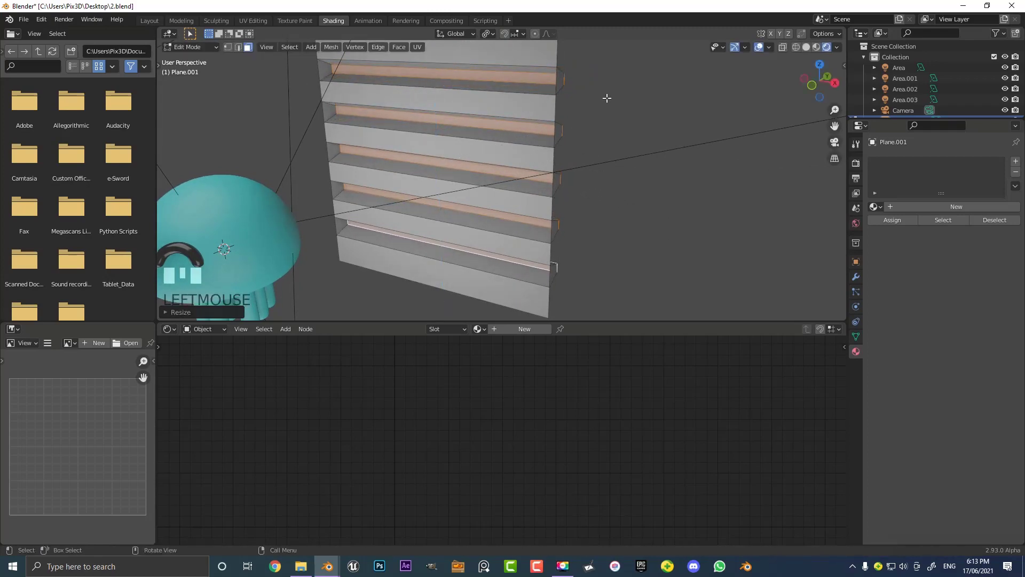
Step: Select the entire grooved backdrop mesh and bevel its edges with a width of about 0.025 m
key(a)
scroll(532, 122, up, 2)
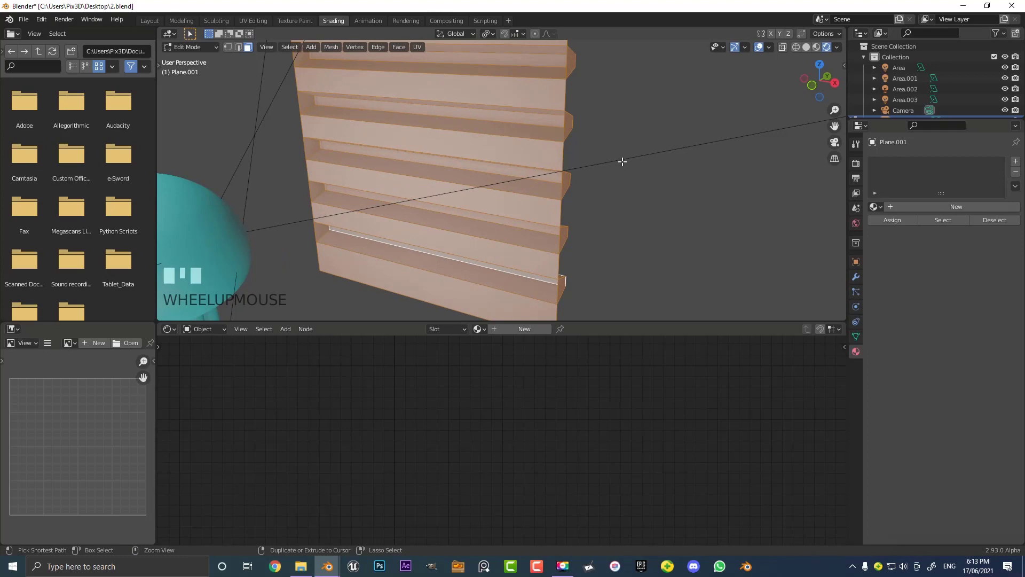
key(ctrl+b)
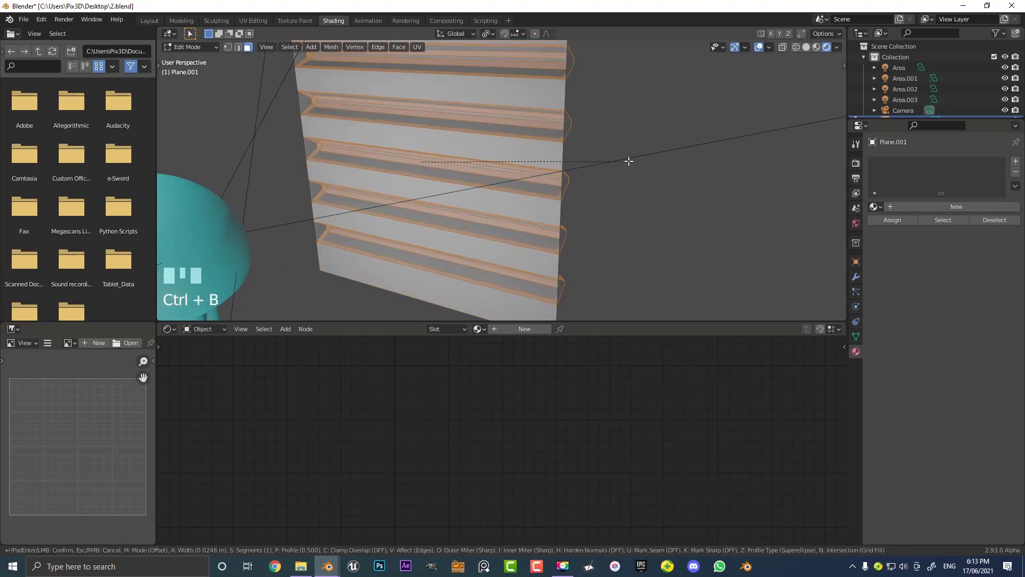
shift+click(623, 153)
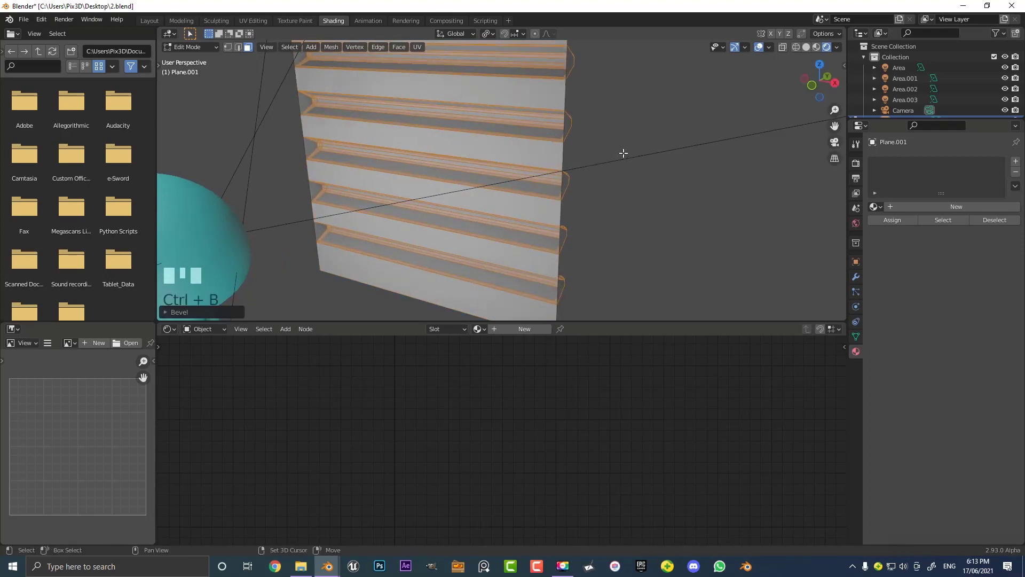
Step: Set the transform pivot point back to Median Point
click(485, 34)
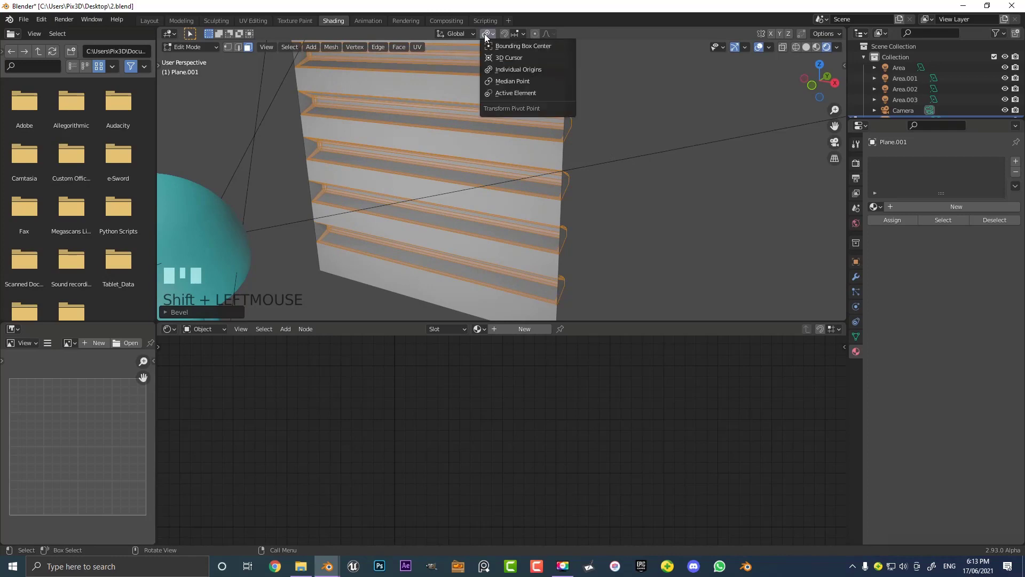
click(513, 81)
scroll(497, 122, down, 2)
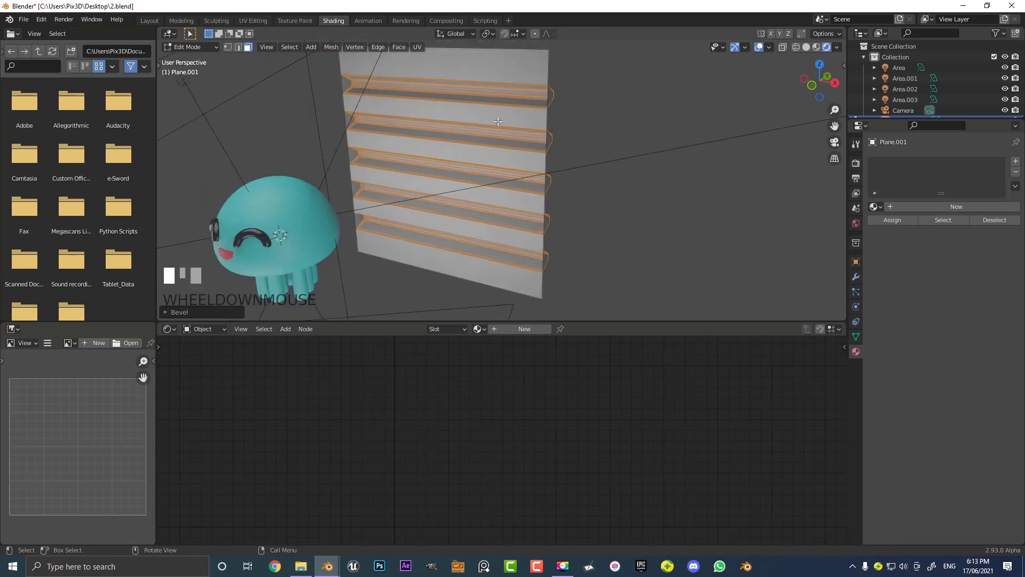
Step: Return to Object Mode and apply Shade Smooth to the backdrop
key(Tab)
middle_drag(331, 75, 393, 100)
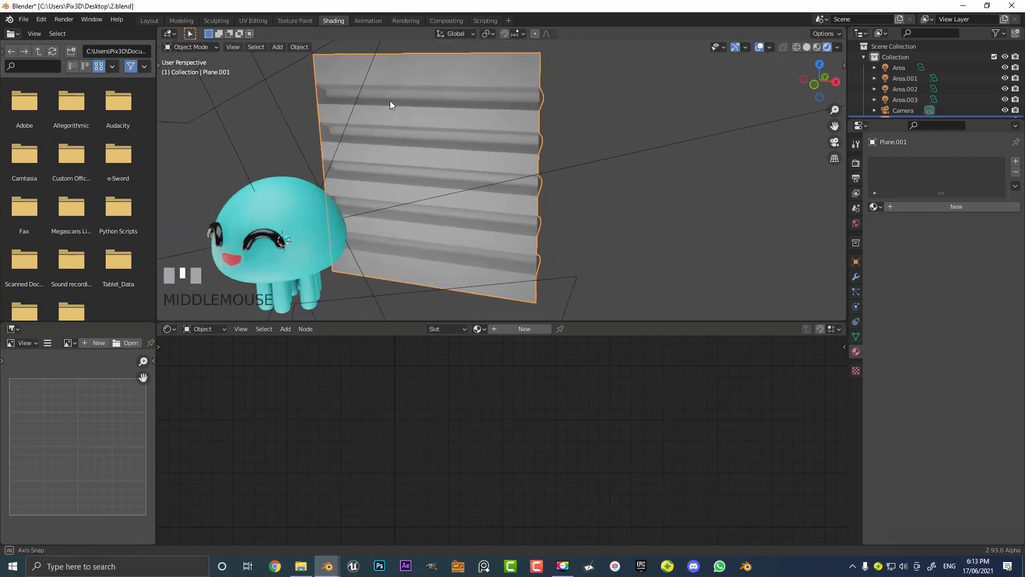
click(300, 47)
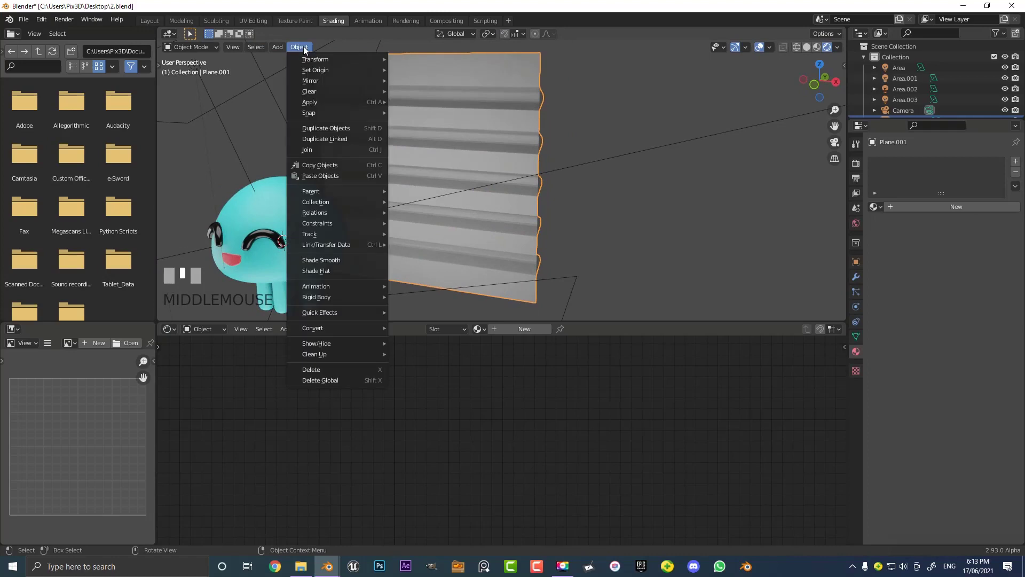
click(327, 260)
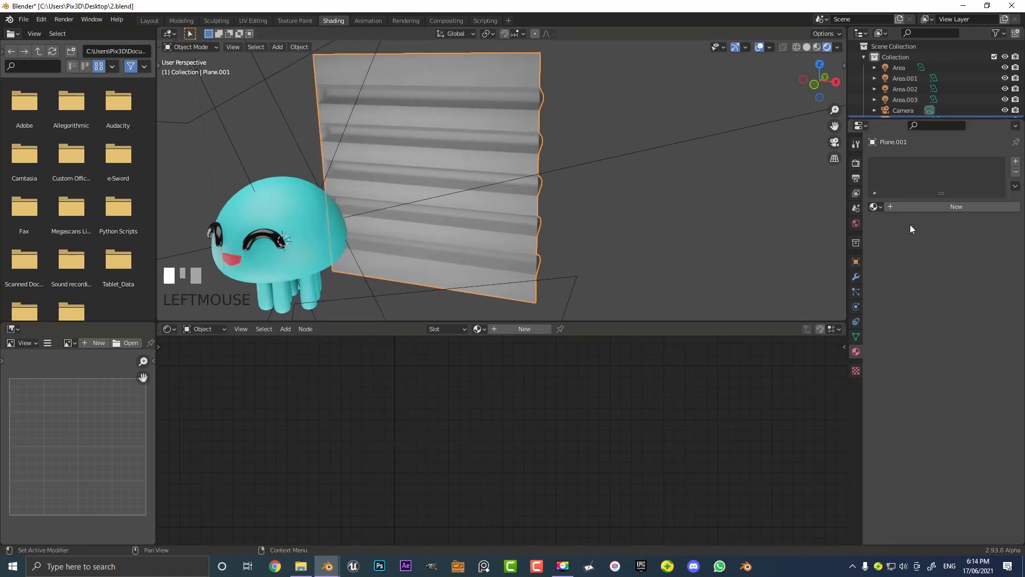
Step: Create a new material named bg on the backdrop and give it a red base color
click(932, 206)
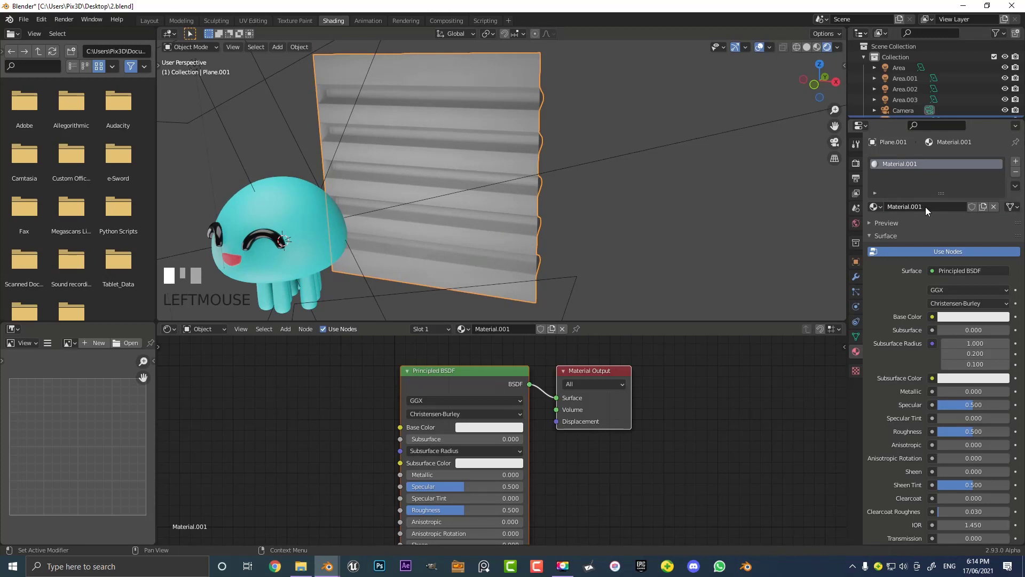
double_click(928, 206)
text(bg)
key(Return)
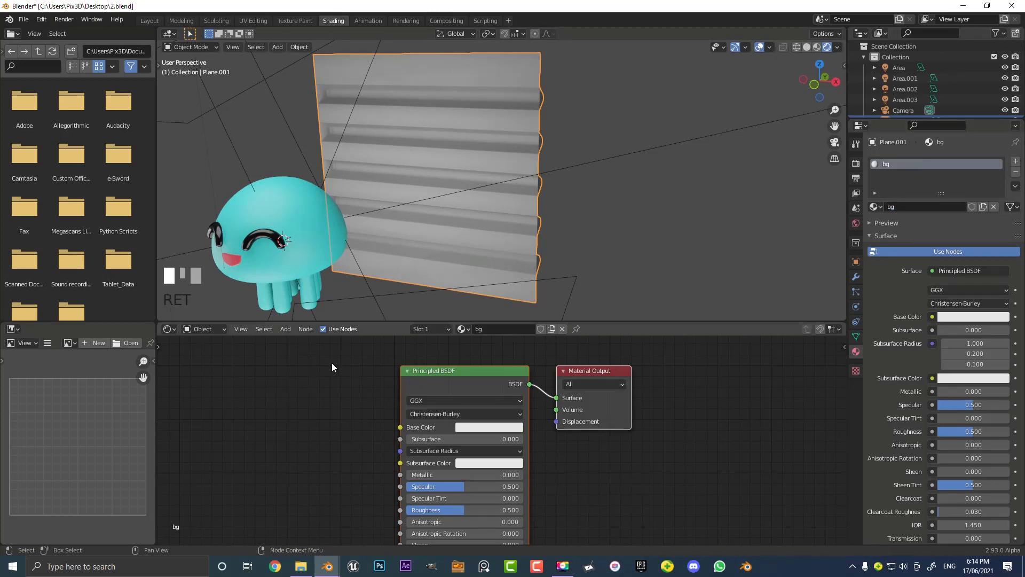
click(483, 427)
click(499, 342)
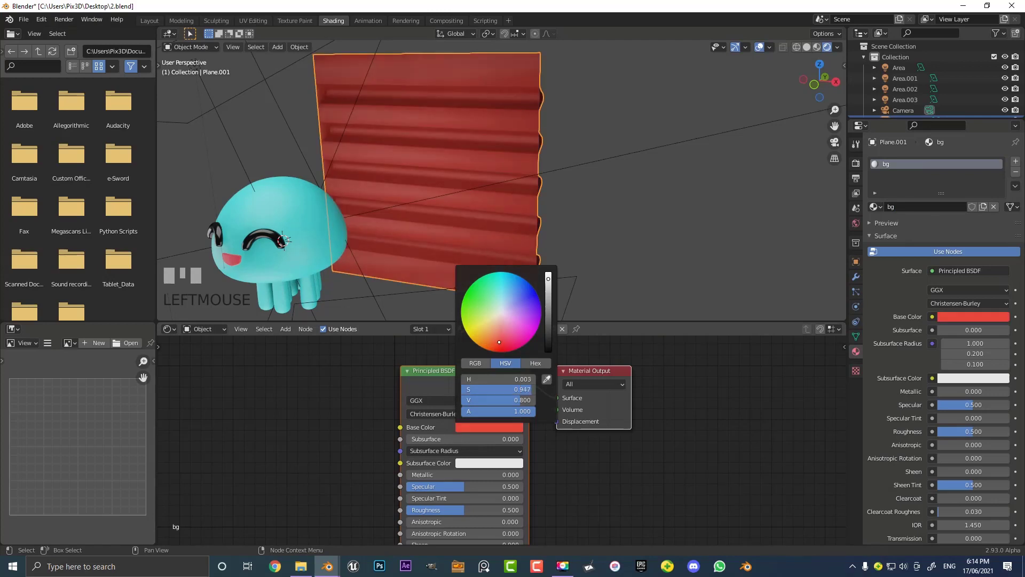
Step: Check the backdrop through the camera and shift the bg material's base color to a slightly pinker red
key(KP_0)
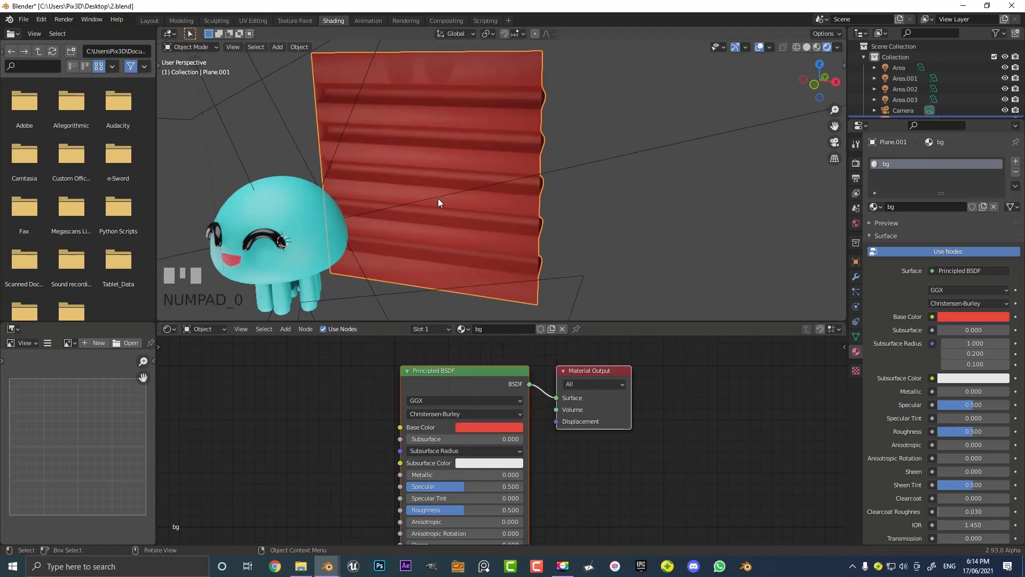
scroll(532, 184, up, 3)
key(z)
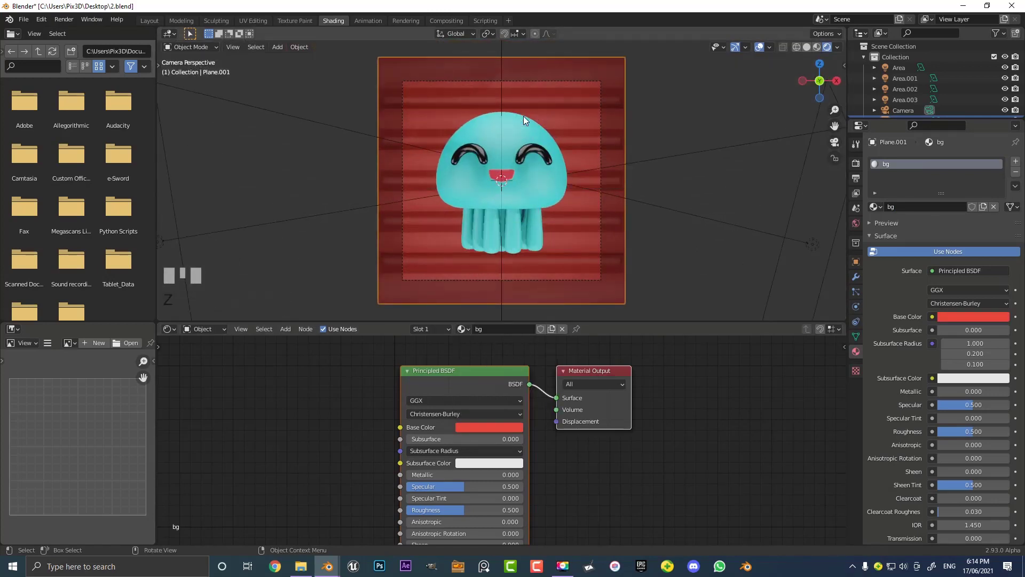
scroll(513, 188, up, 2)
scroll(514, 188, up, 1)
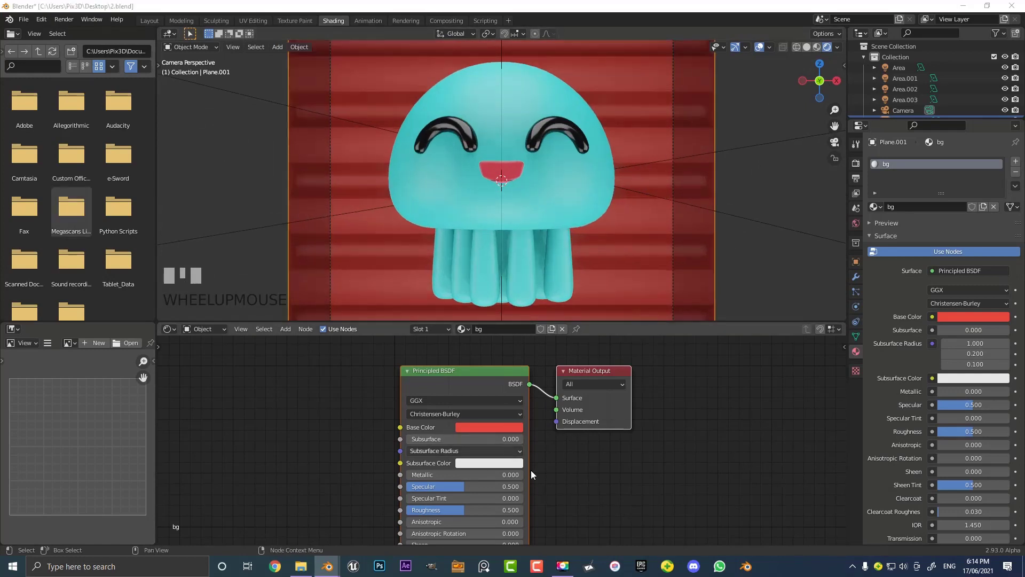
scroll(501, 400, up, 2)
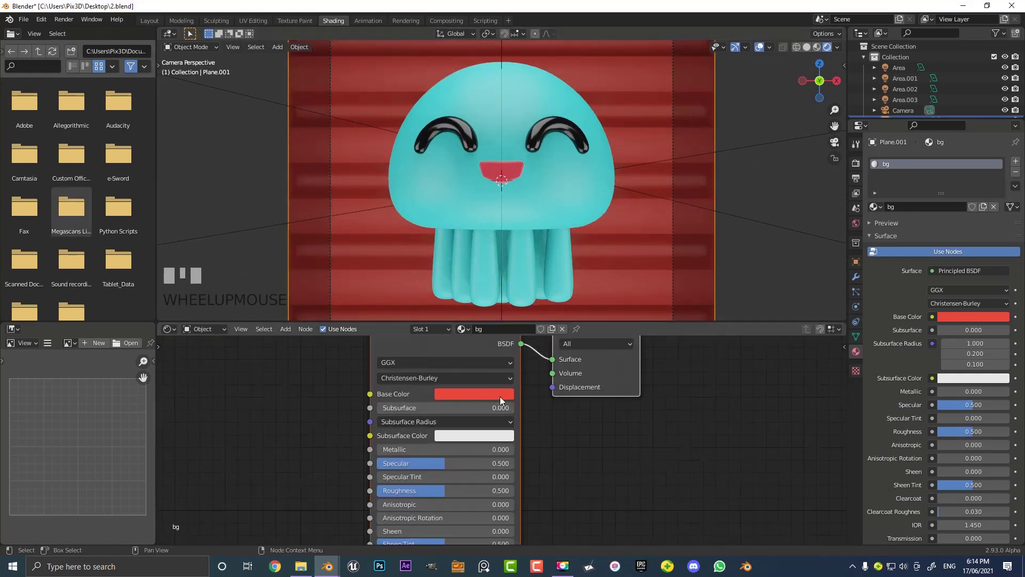
click(501, 394)
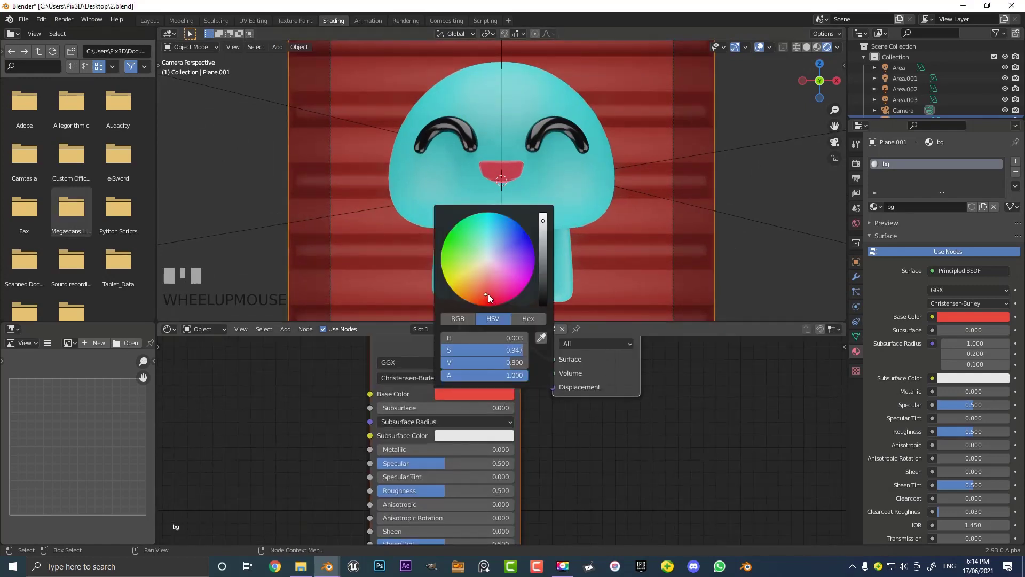
click(489, 297)
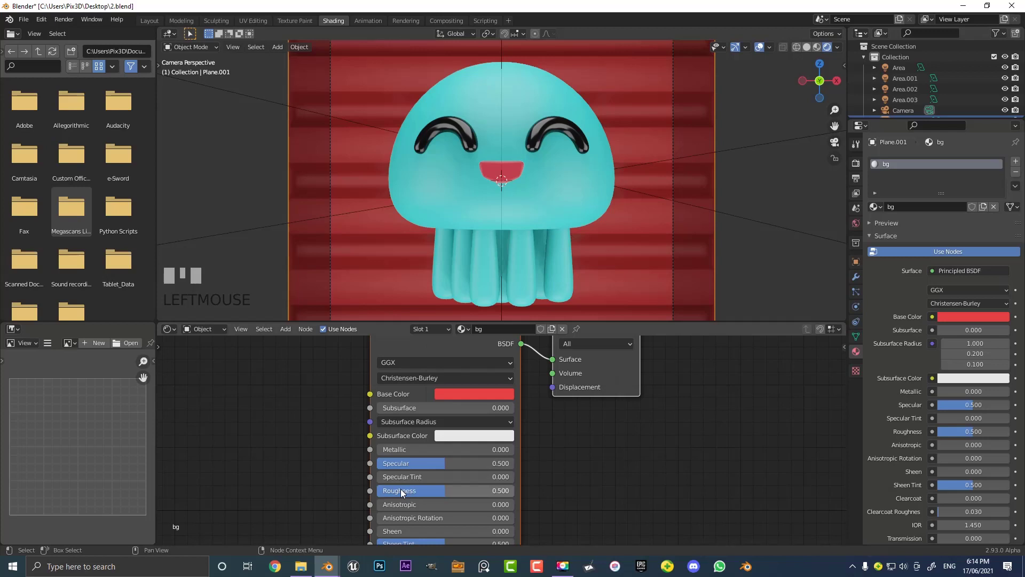
Step: Lower the bg material's roughness to 0.205
drag(452, 496, 411, 496)
scroll(554, 185, down, 2)
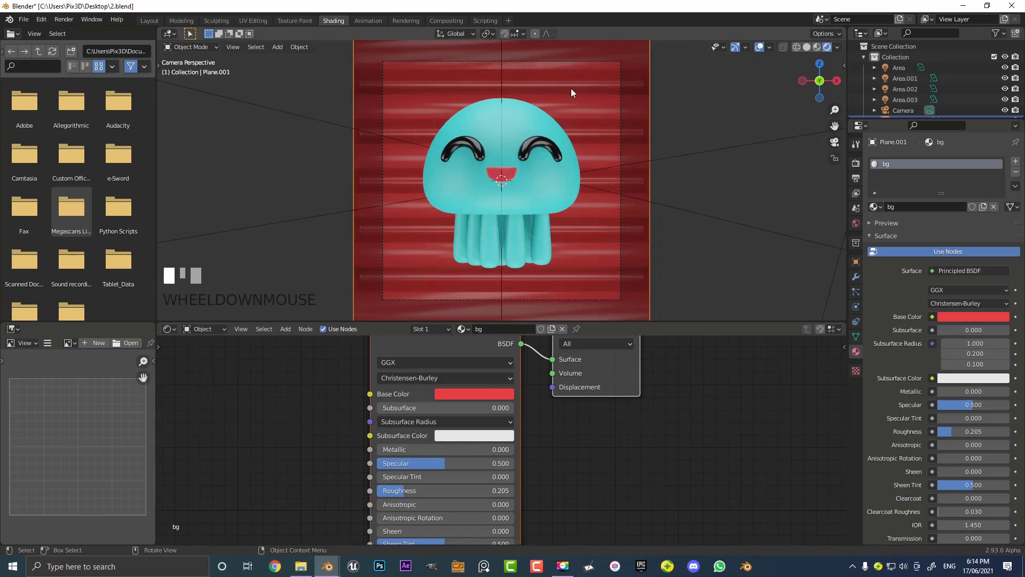
scroll(576, 112, down, 2)
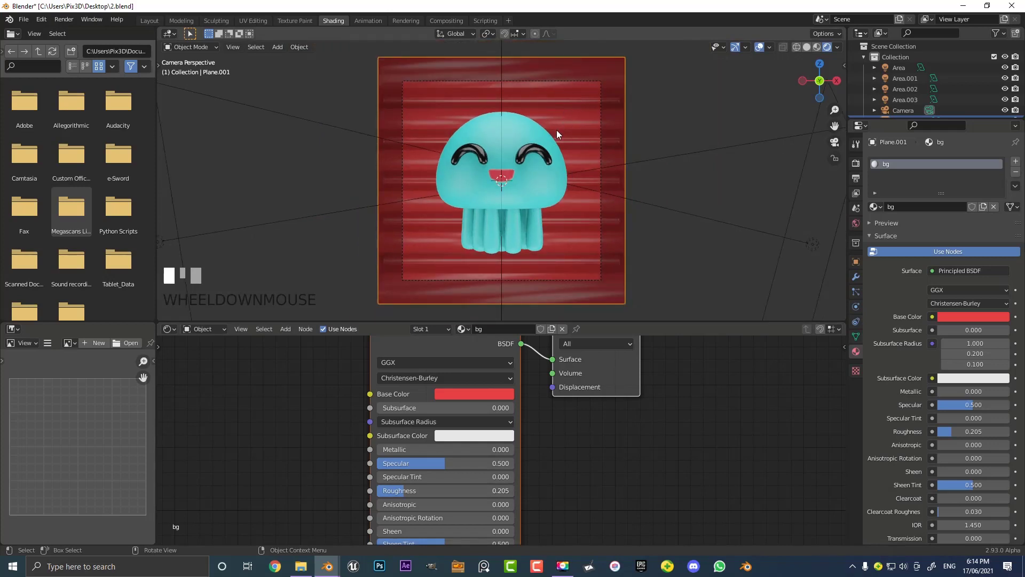
Step: Select the camera and enable its Depth of Field
click(583, 82)
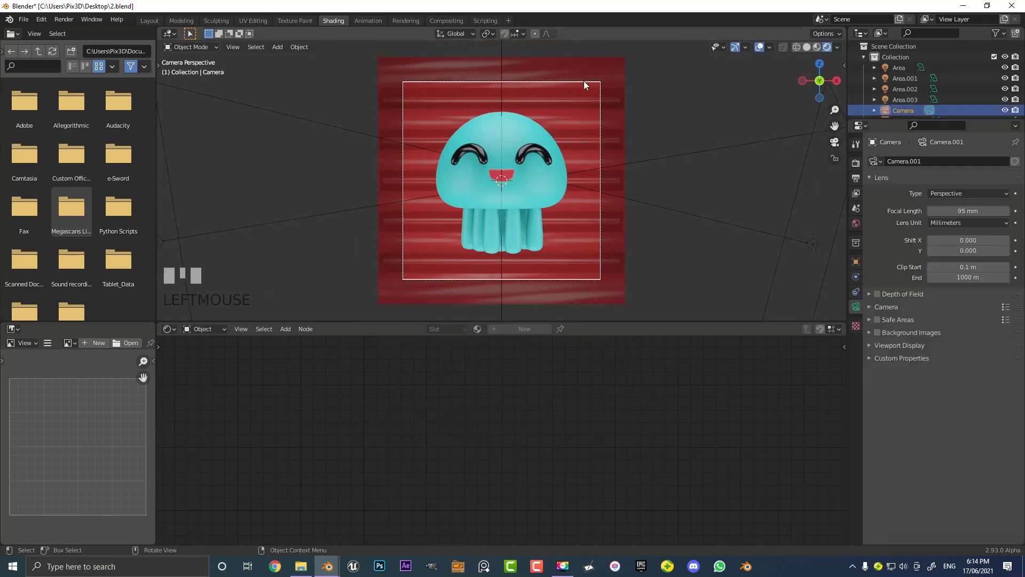
click(878, 294)
scroll(524, 166, up, 2)
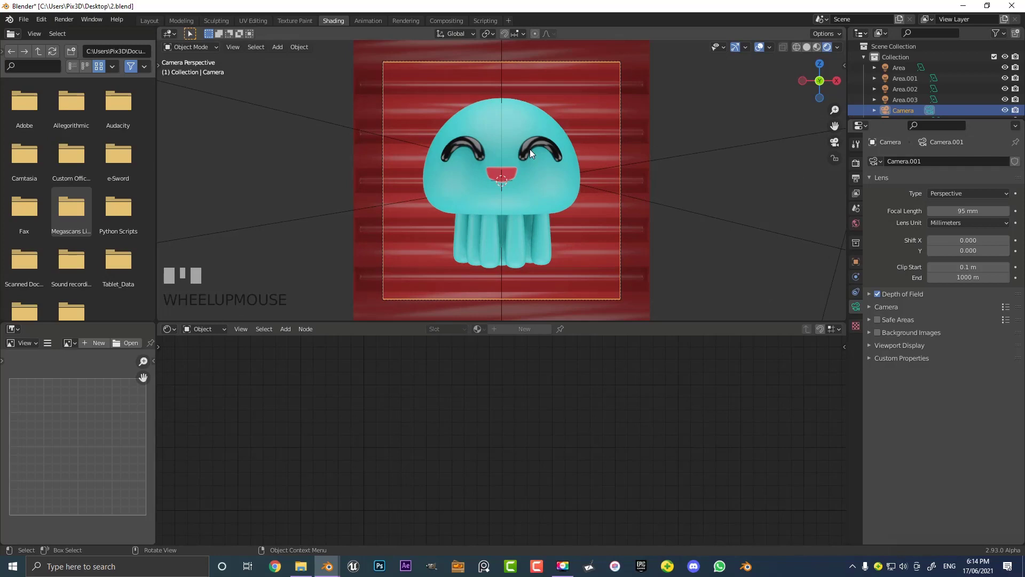
Step: Add a cube empty at the jellyfish and scale it to about 0.31
key(shift+a)
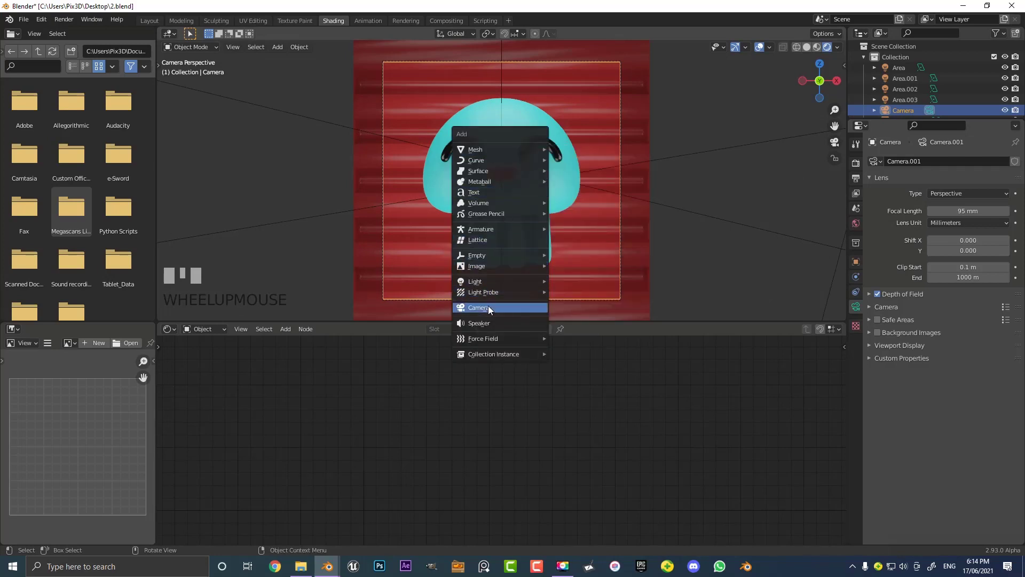
mouse_move(497, 255)
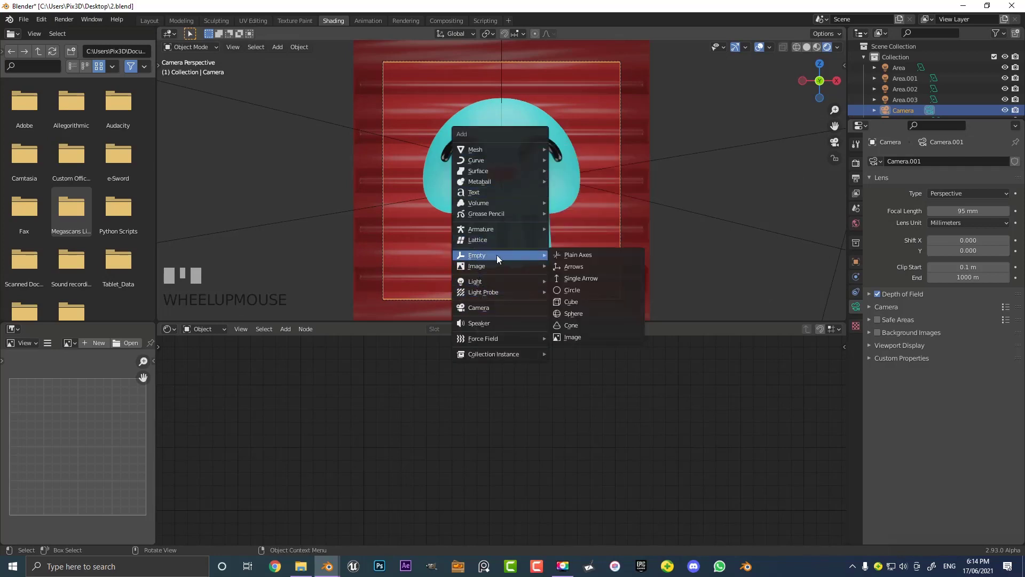
click(566, 302)
middle_drag(566, 302, 572, 182)
key(s)
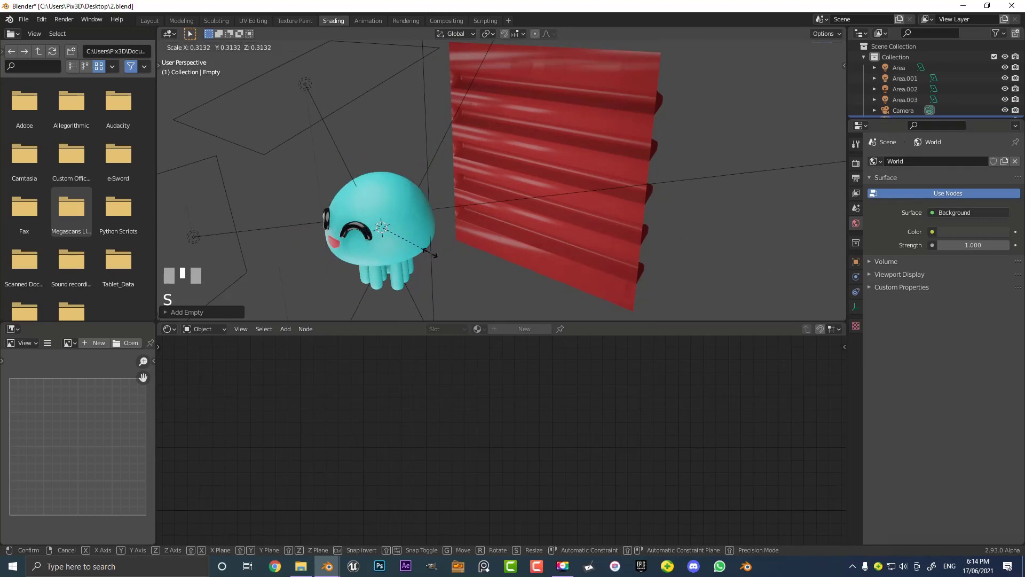
click(427, 250)
Step: Move the cube empty about 1.03 m along negative Y, to the front of the jellyfish's face
key(g)
key(y)
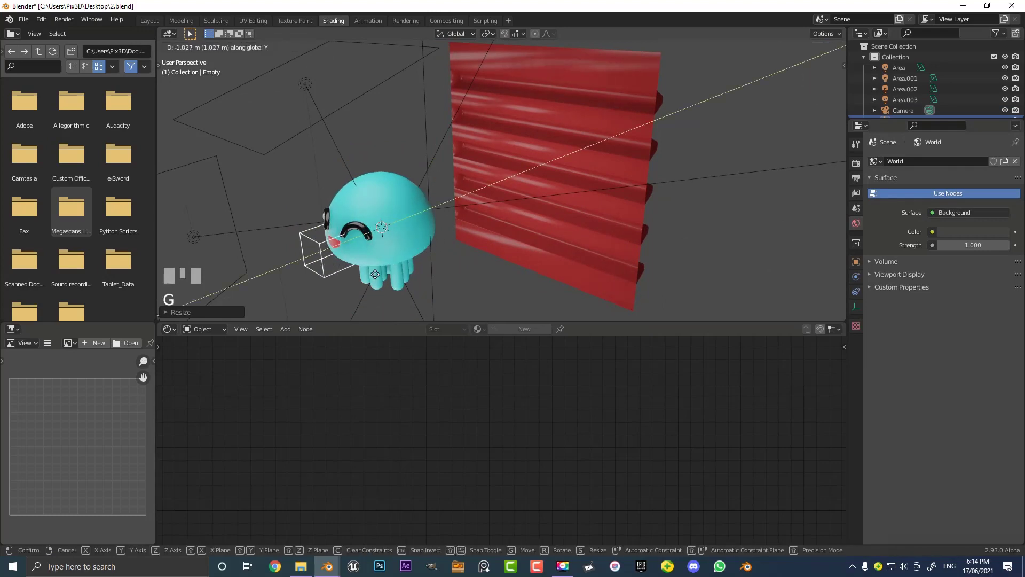
click(374, 274)
Step: Parent the cube empty to the jellyfish body using Object (Keep Transform), and reselect the empty
scroll(520, 174, up, 5)
shift+middle_drag(520, 175, 506, 199)
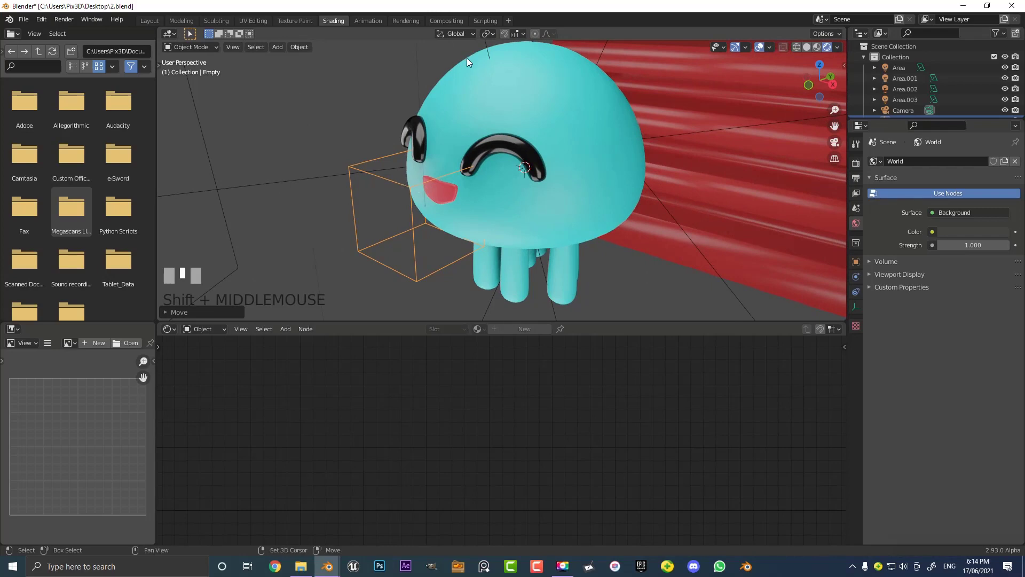
shift+click(472, 73)
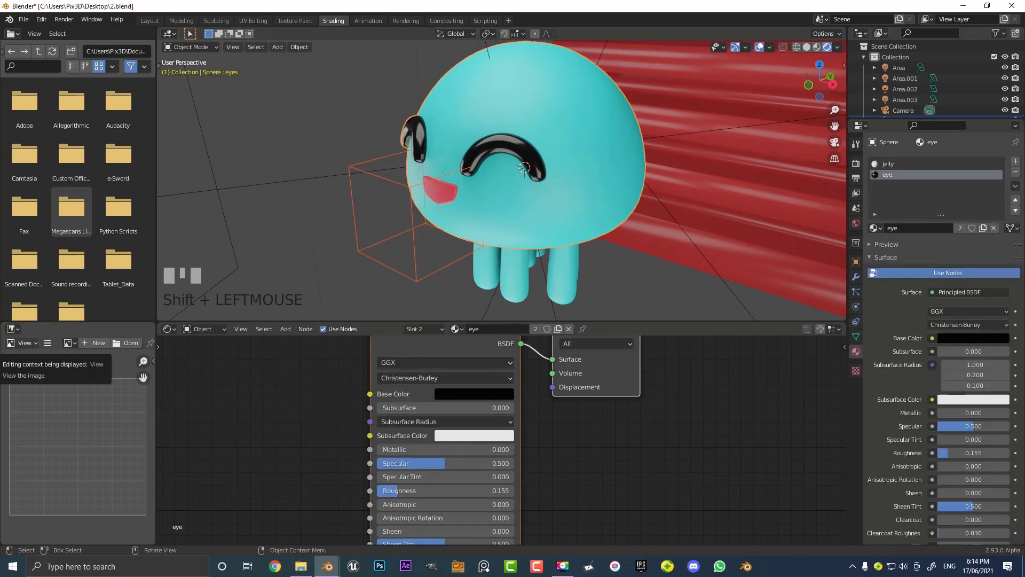
key(ctrl+p)
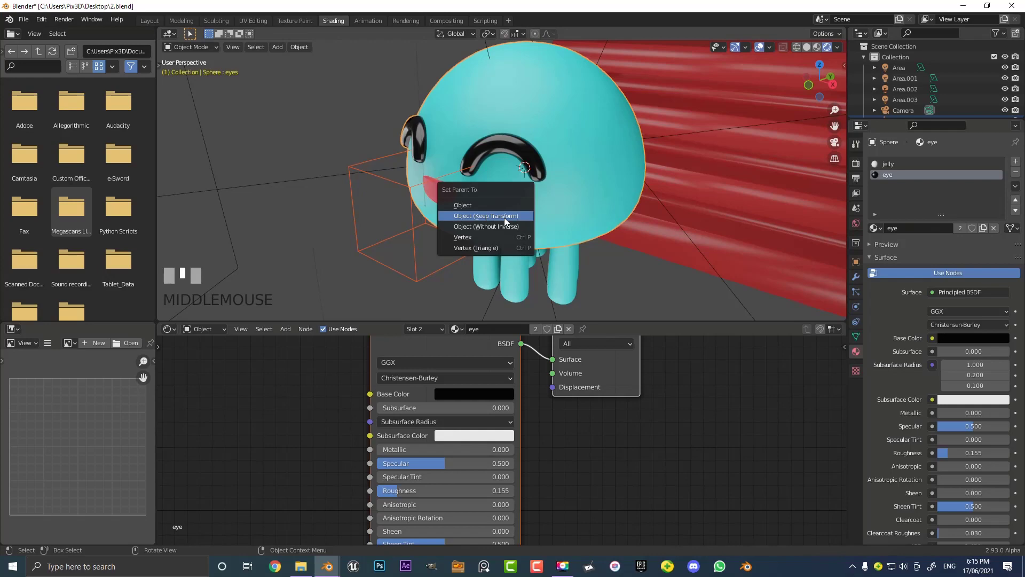
click(505, 216)
click(372, 170)
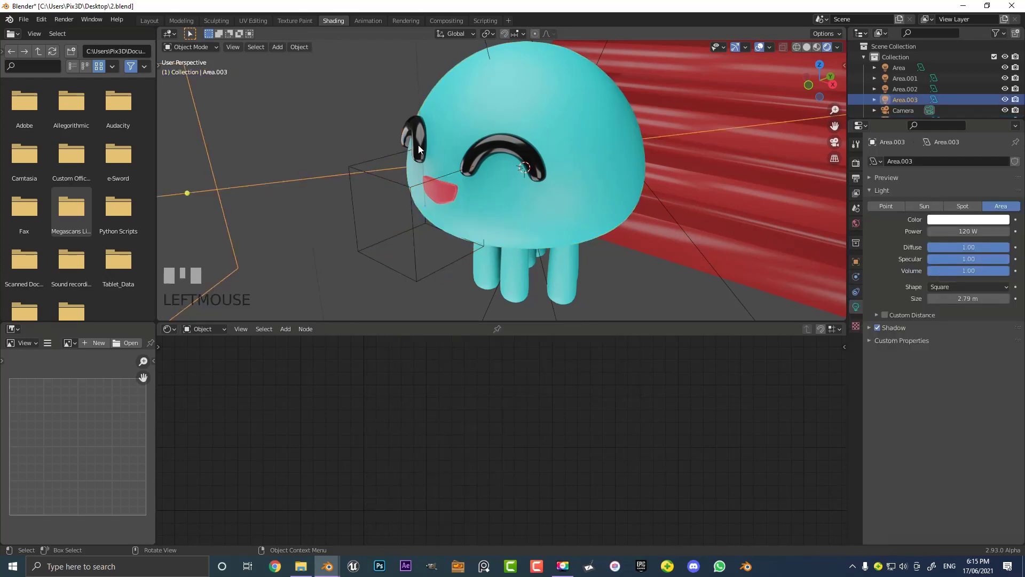
click(373, 155)
scroll(459, 165, down, 3)
middle_drag(460, 164, 482, 154)
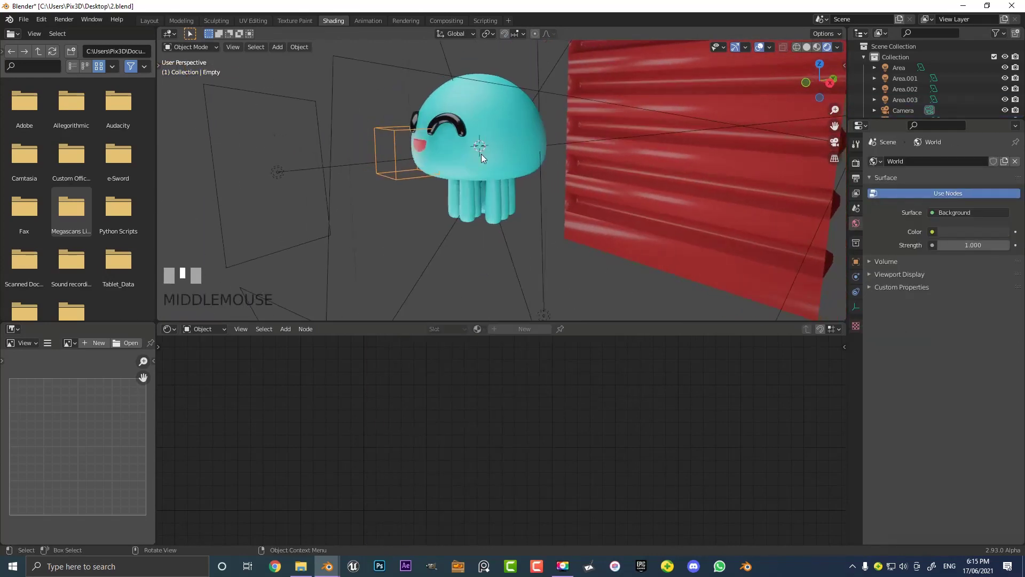
Step: In camera view, set the cube empty as the camera's depth of field focus object
key(KP_0)
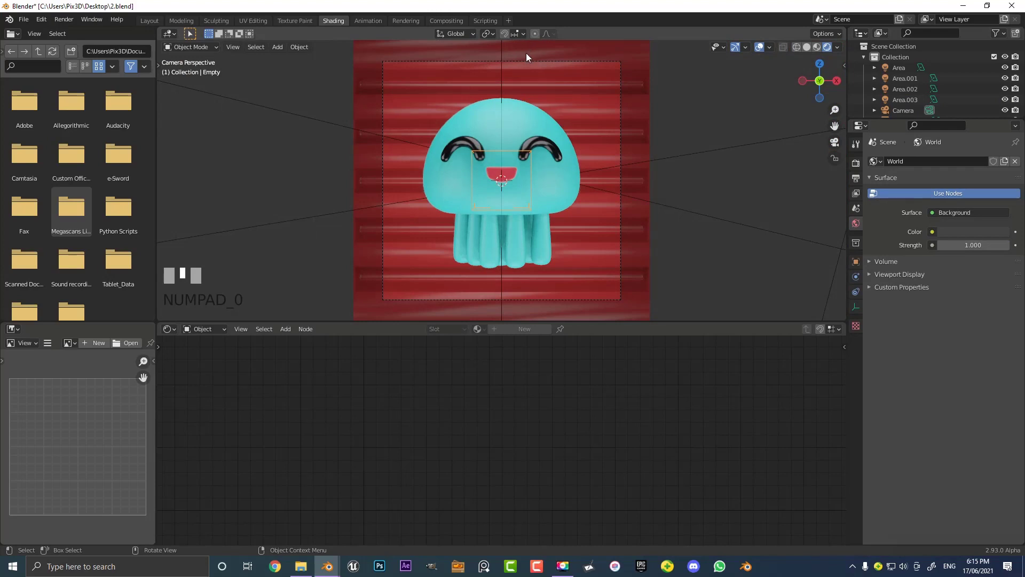
click(531, 62)
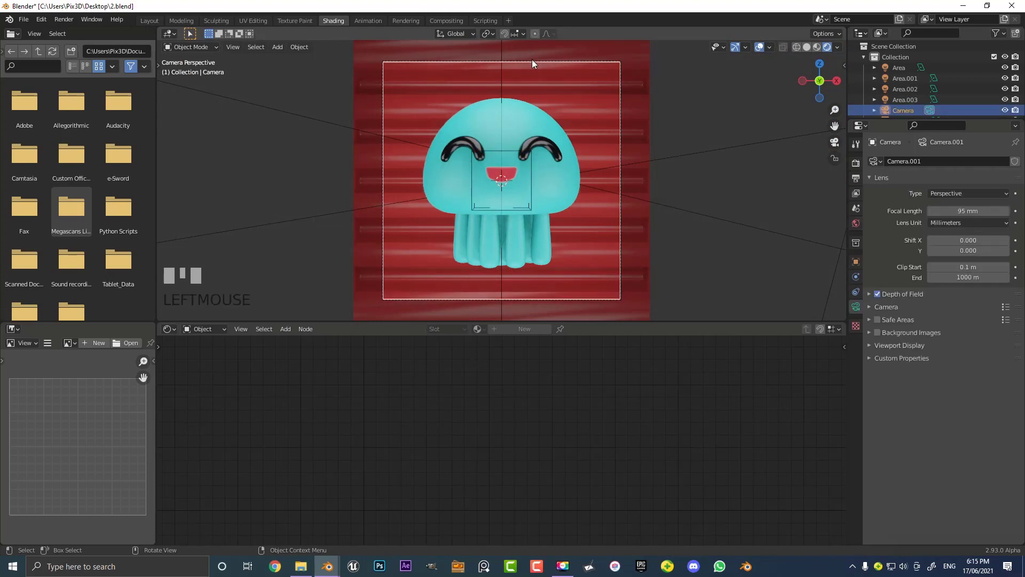
click(870, 294)
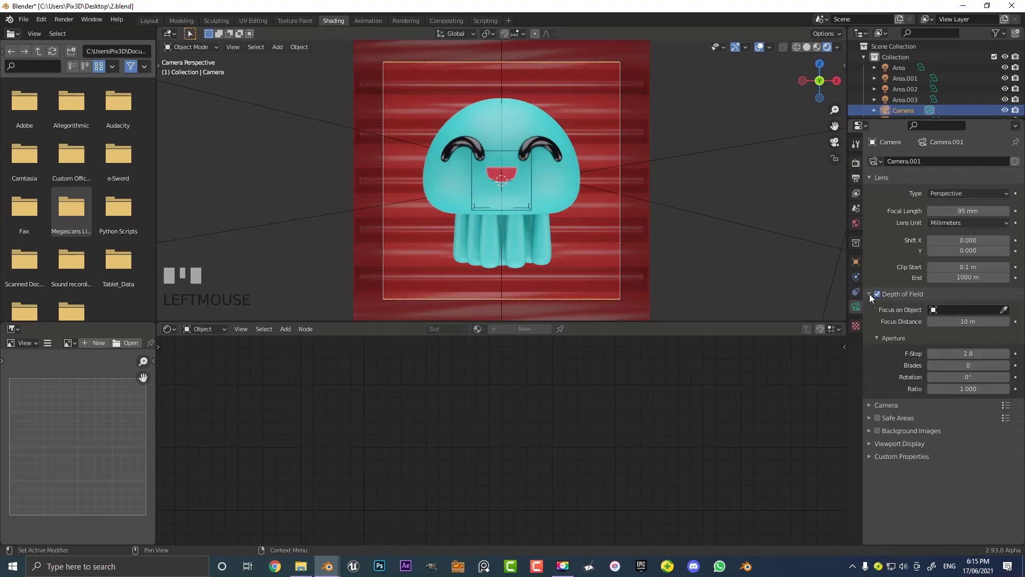
click(1005, 310)
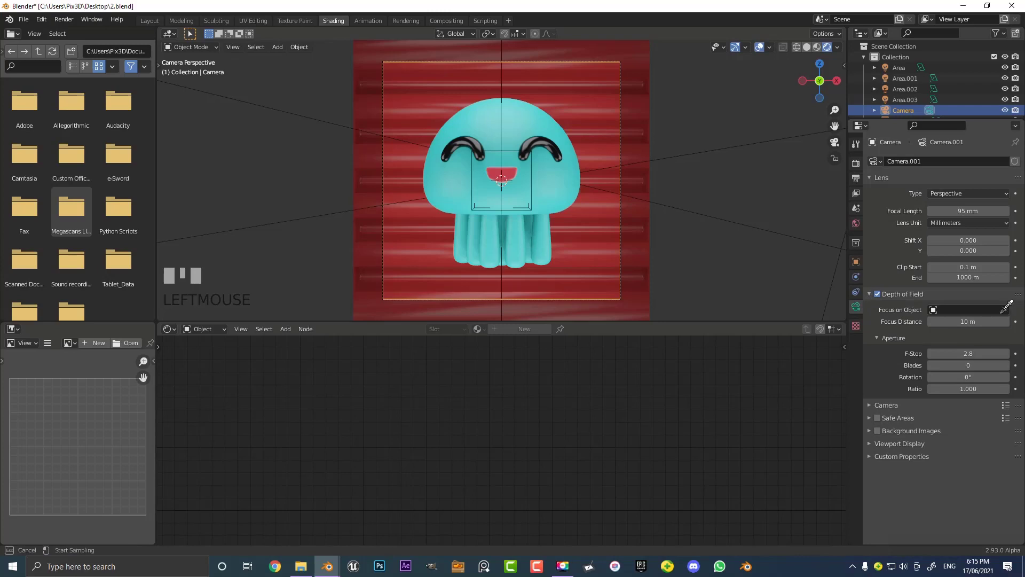
click(515, 152)
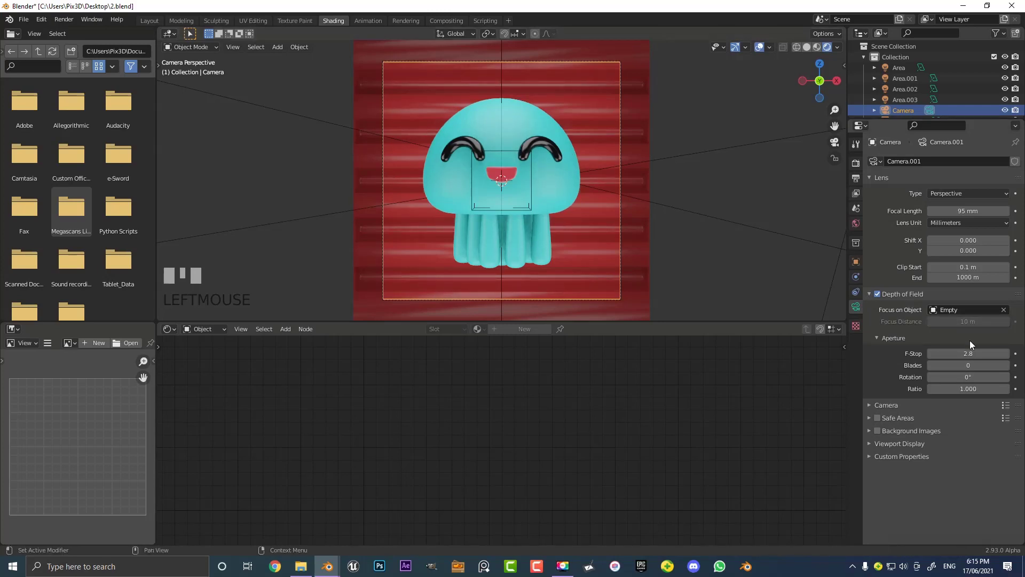
Step: Set the camera's aperture F-Stop to 1.6 and compare the jellyfish with depth of field off and on
mouse_move(968, 354)
mouse_down()
mouse_move(940, 353)
mouse_move(952, 353)
mouse_up()
scroll(422, 150, up, 1)
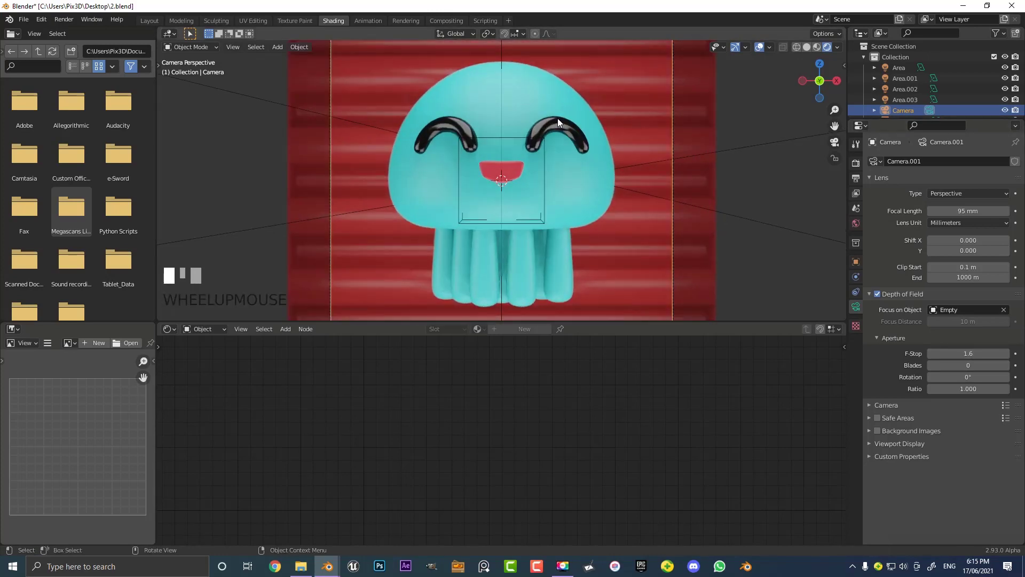
scroll(613, 210, up, 1)
click(879, 294)
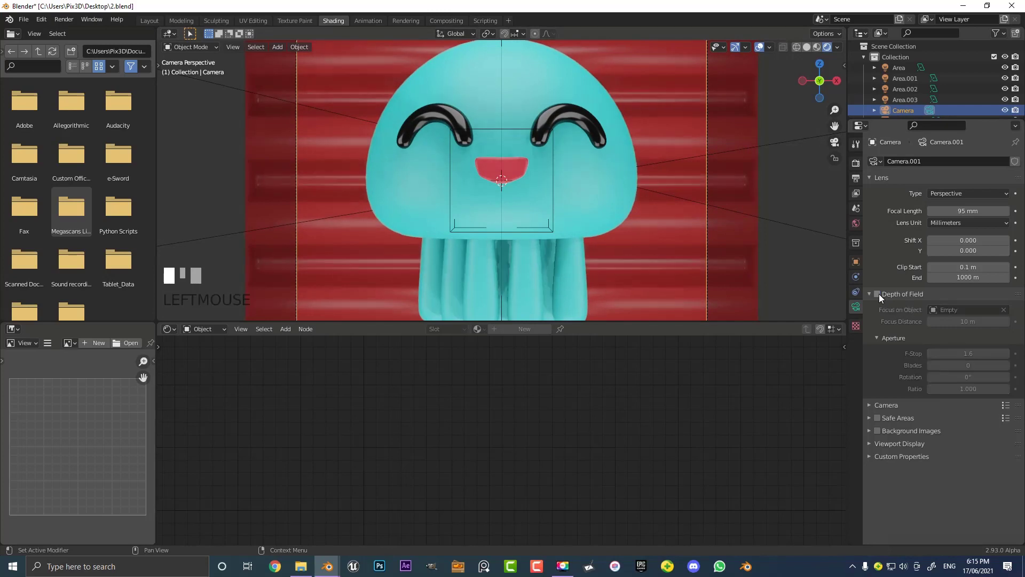
click(879, 295)
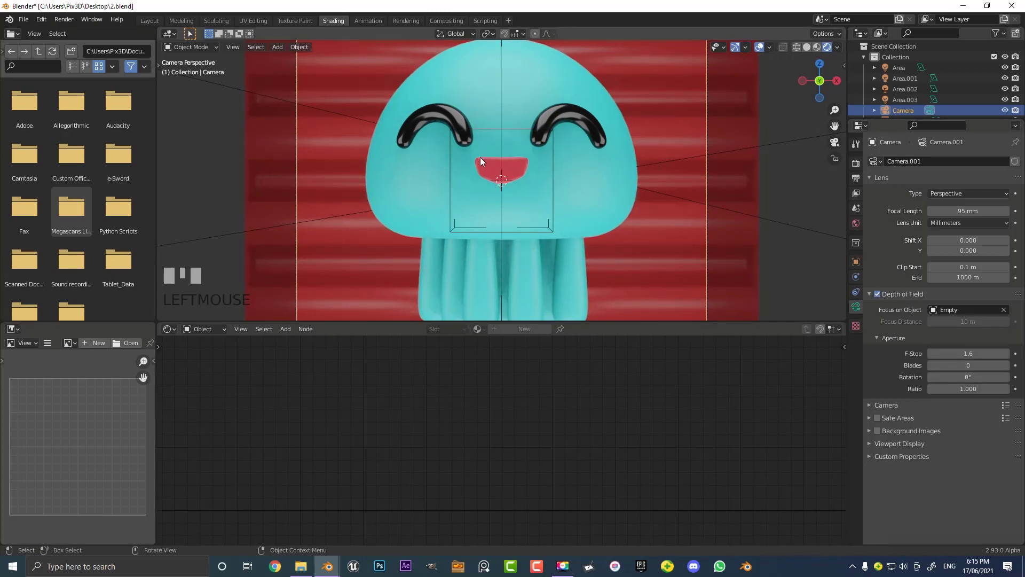
scroll(512, 160, down, 1)
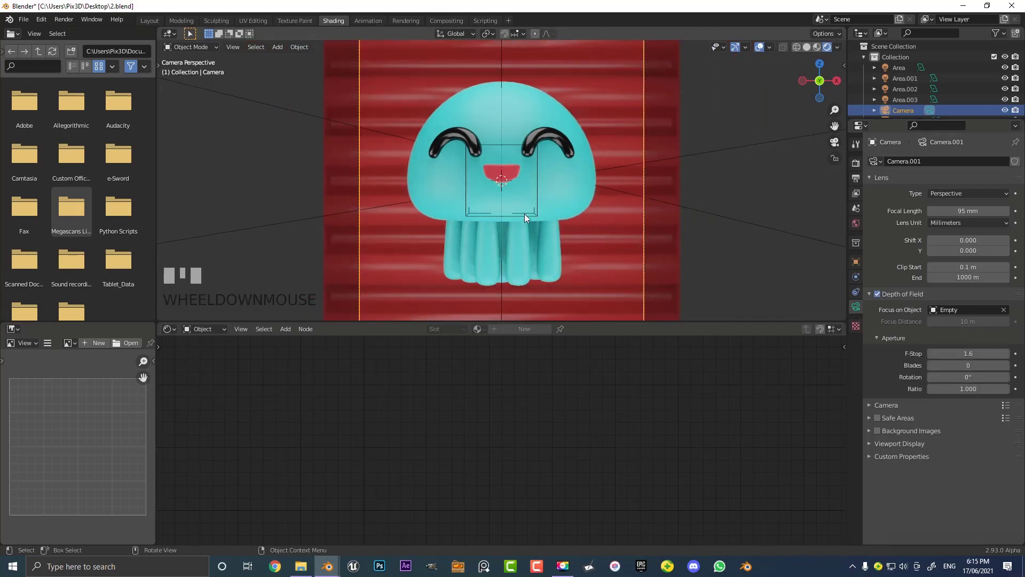
scroll(534, 181, down, 1)
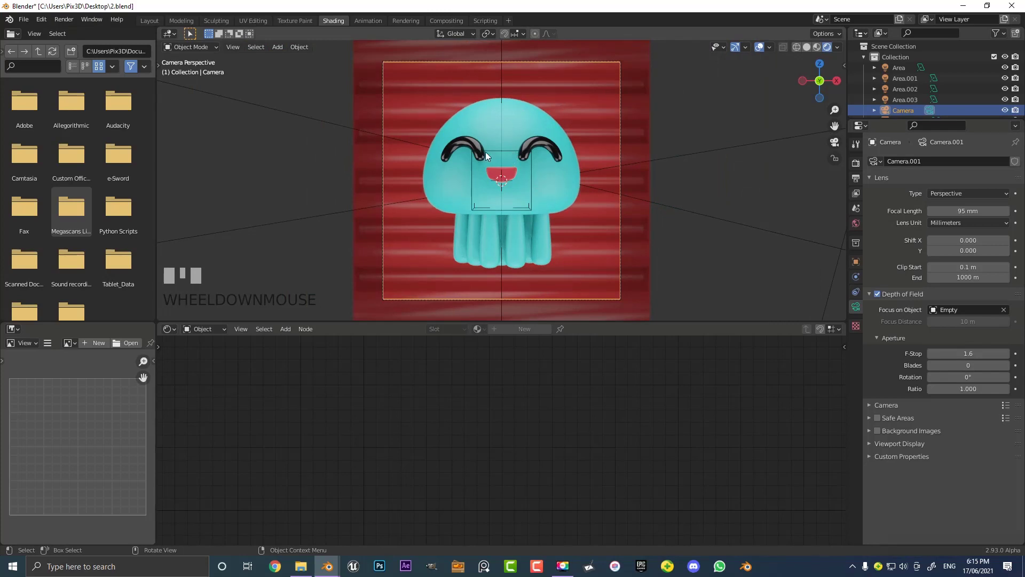
Step: Play the animation through the camera to check the focus on the jellyfish, and return to the first frame
key(space)
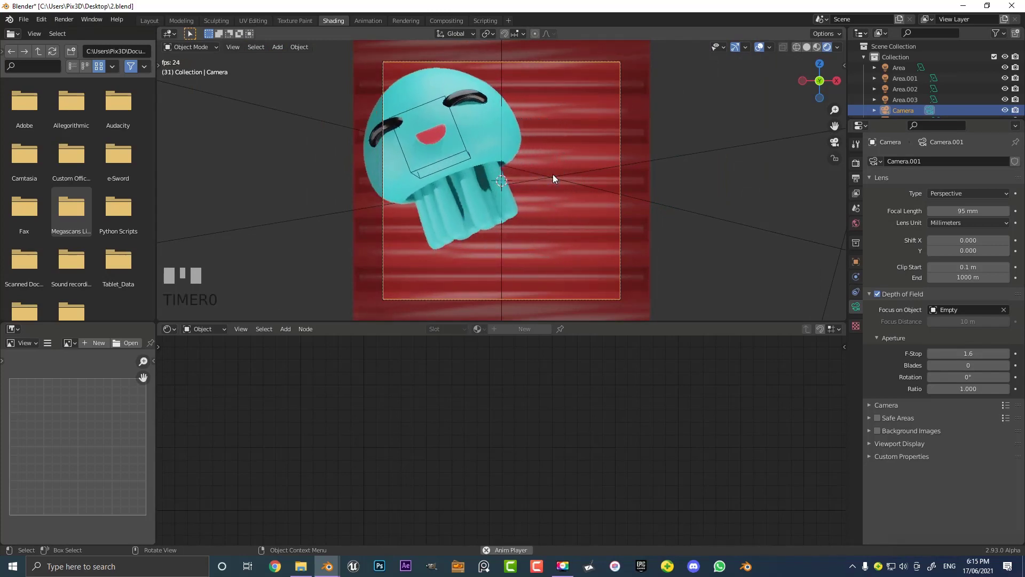
key(space)
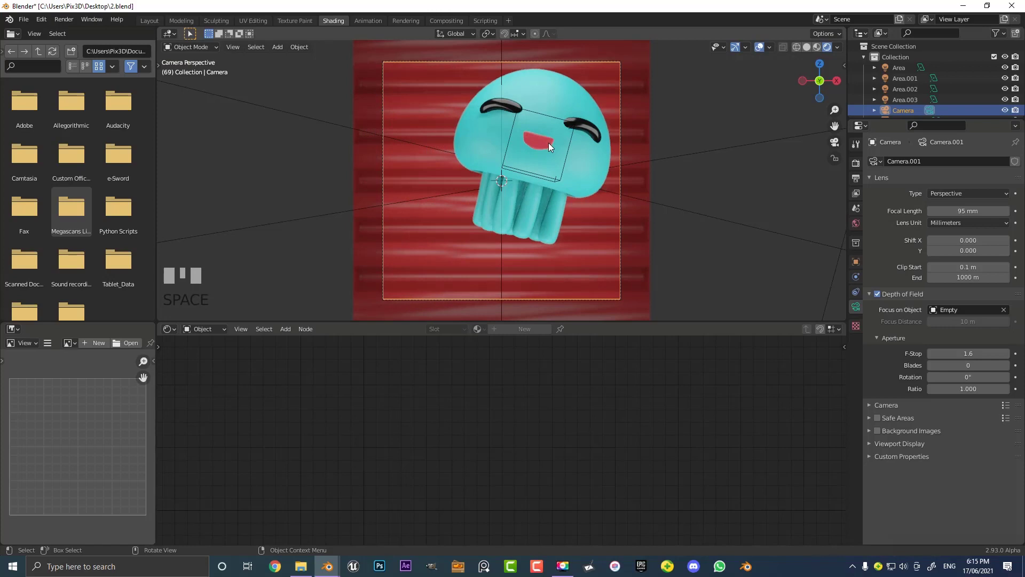
shift+middle_drag(549, 147, 566, 130)
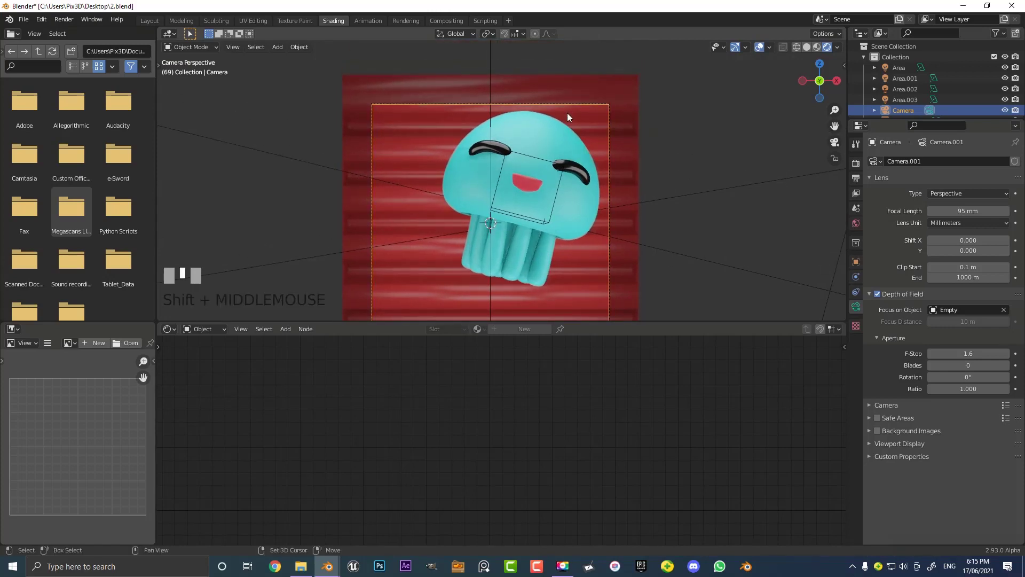
key(shift+Left)
Step: Add a Damped Track constraint to the camera targeting the cube empty with track axis -Z, and play the animation to check it
scroll(536, 142, up, 1)
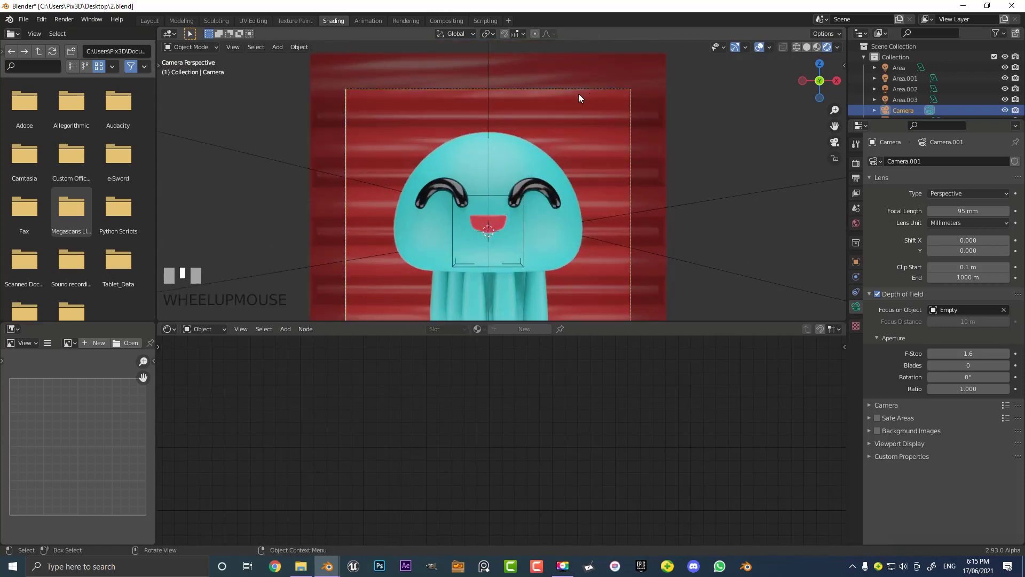
click(856, 292)
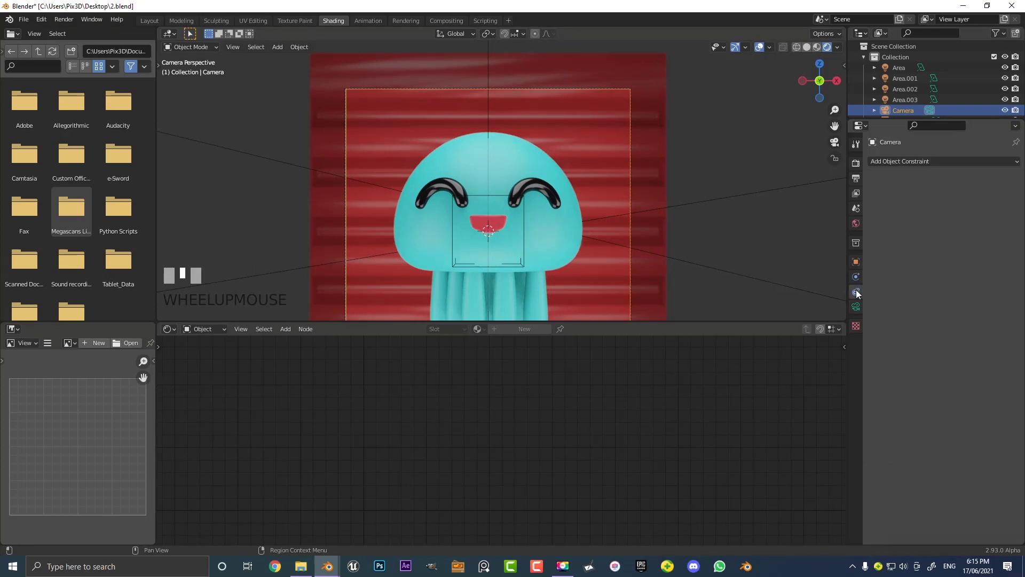
click(910, 162)
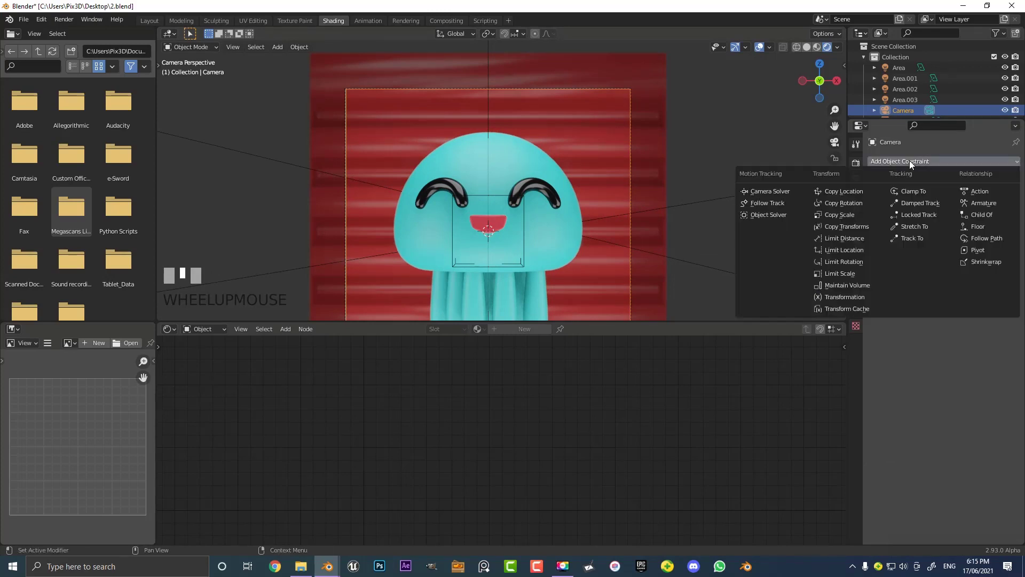
click(931, 203)
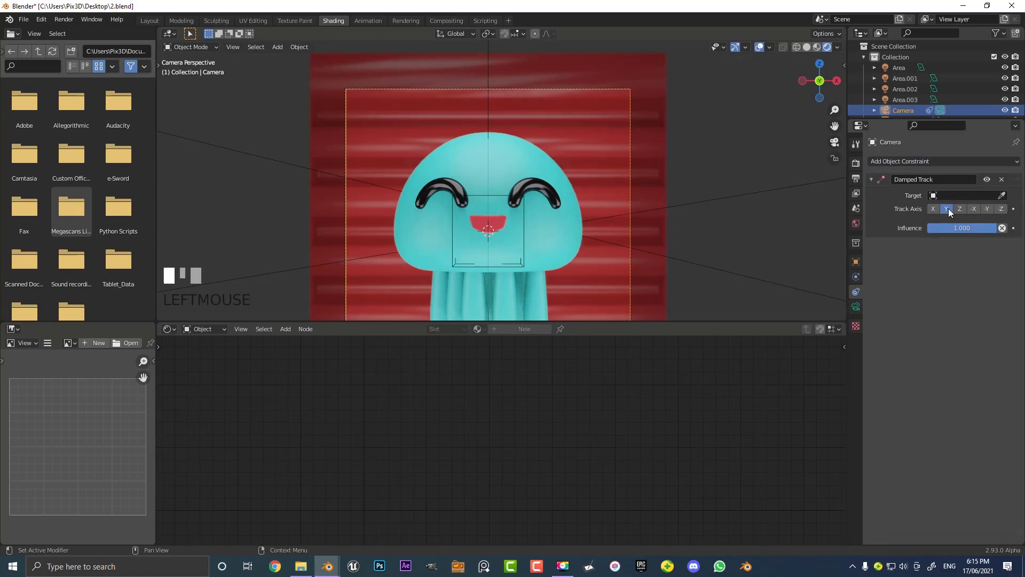
click(1002, 196)
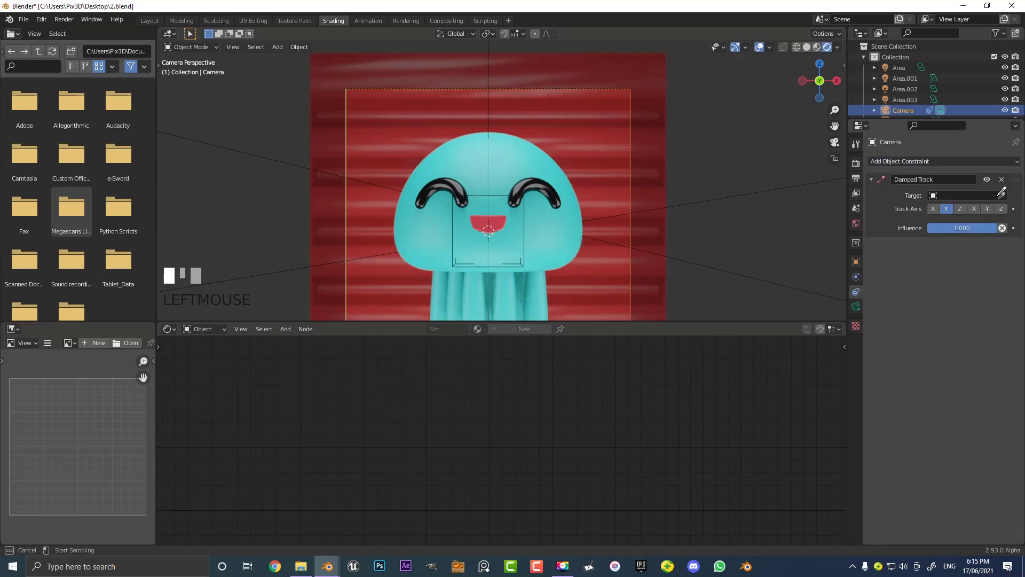
click(494, 194)
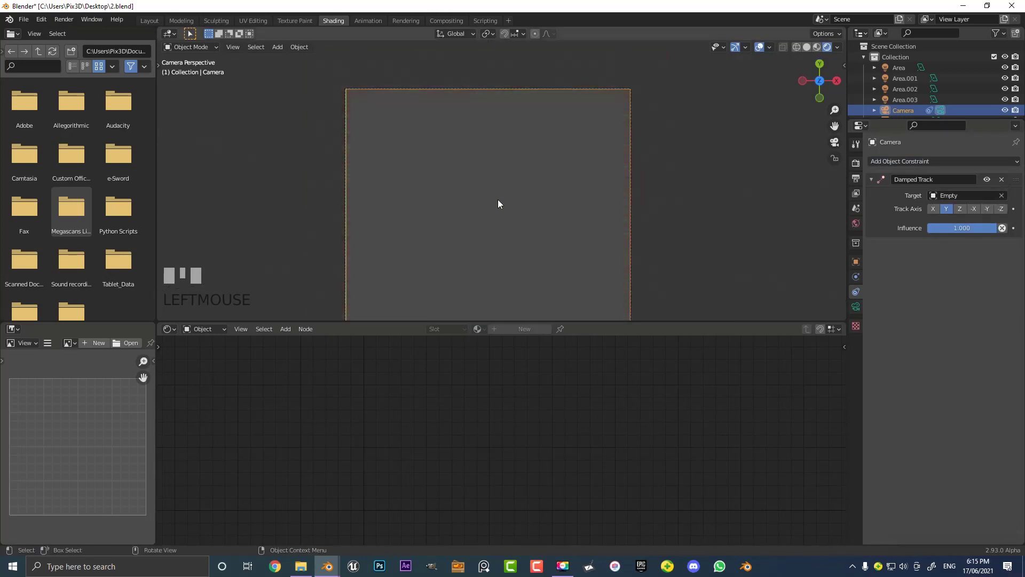
click(1002, 209)
scroll(518, 316, down, 2)
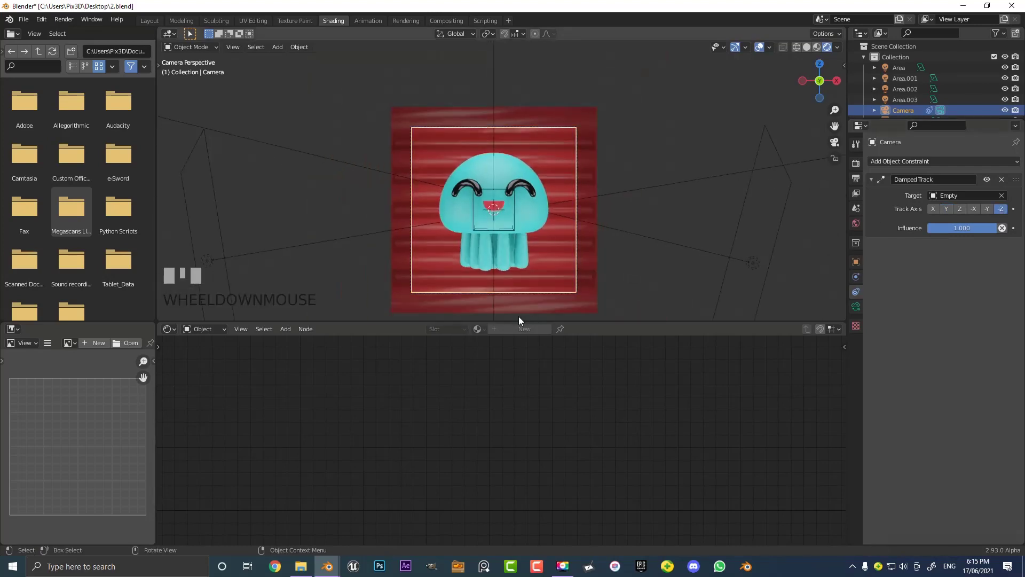
key(space)
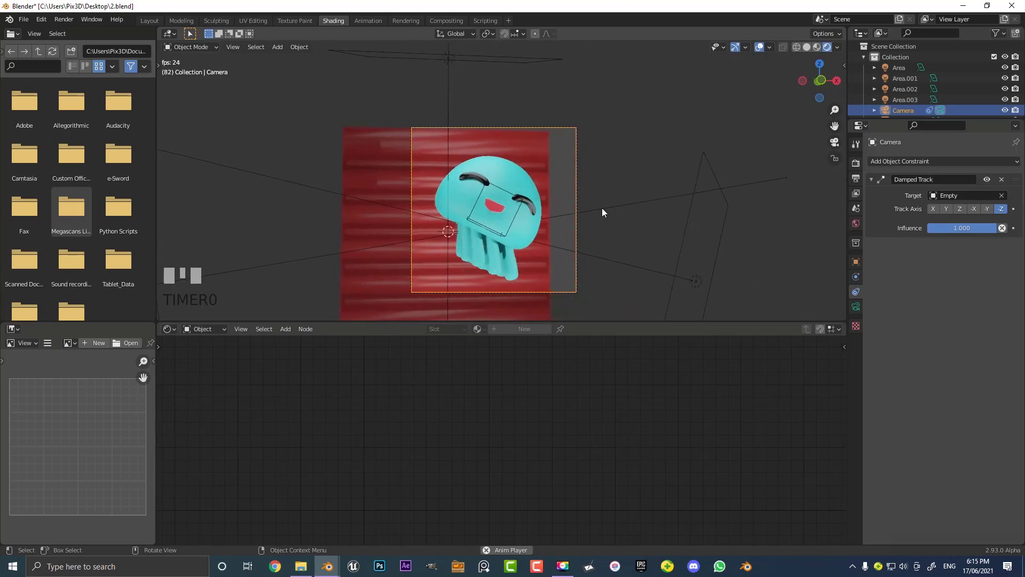
key(space)
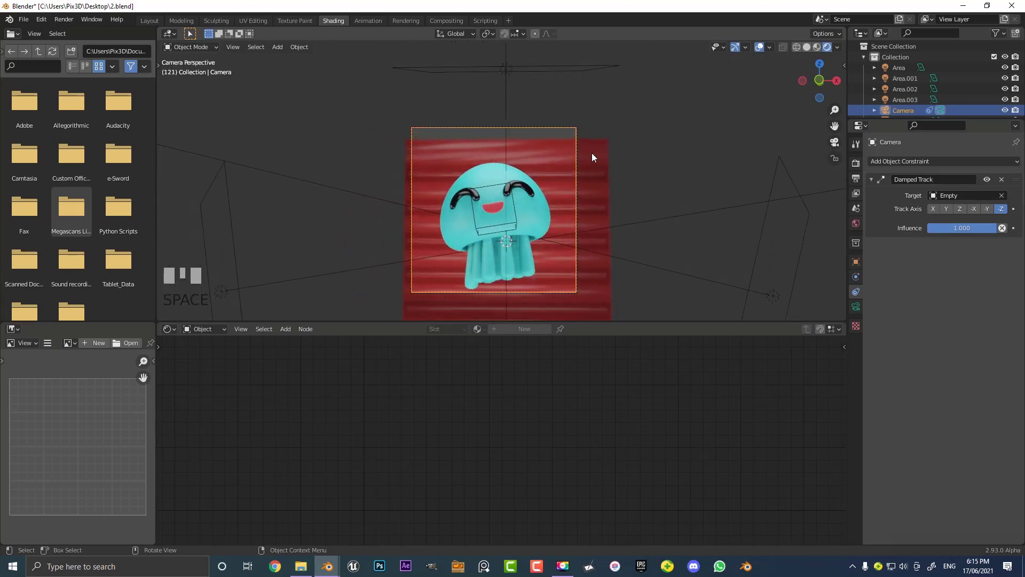
Step: Scale up the red backdrop plane evenly and play the animation to check that it fills the camera frame
click(592, 153)
key(s)
click(670, 260)
key(space)
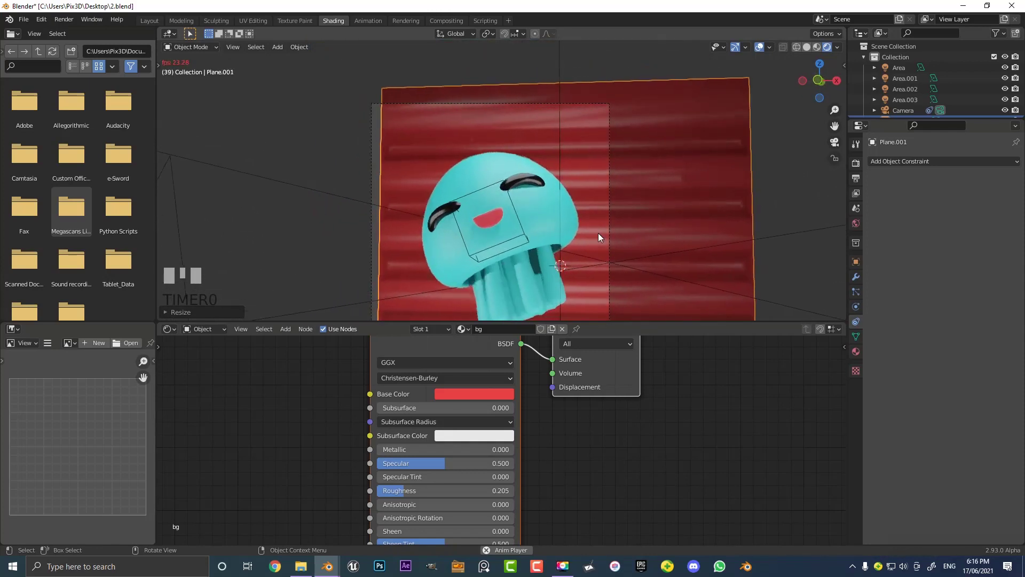
key(space)
Step: Stretch the red backdrop further along the X axis and replay the animation to check its coverage
scroll(587, 224, down, 2)
scroll(641, 240, down, 2)
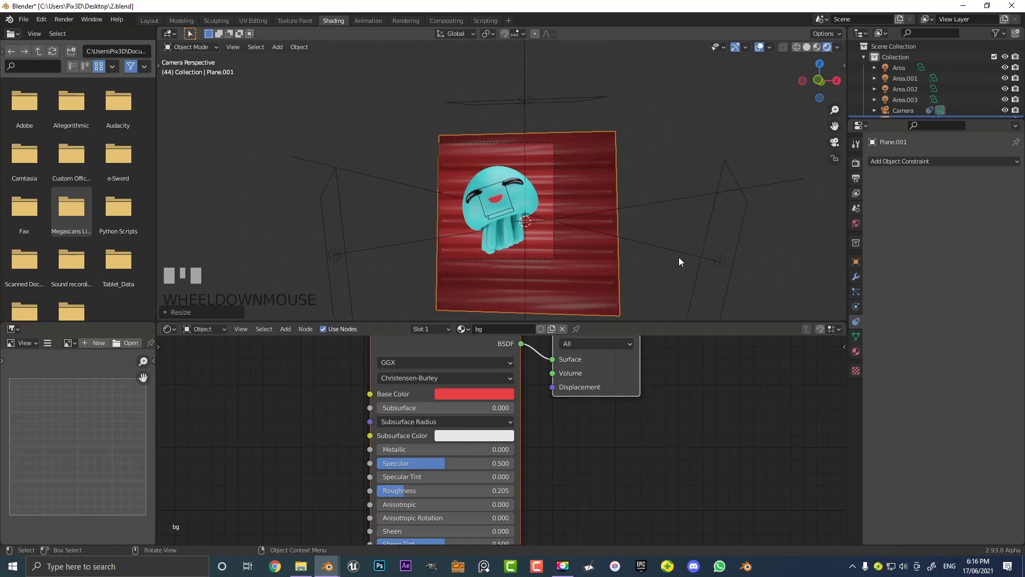
key(s)
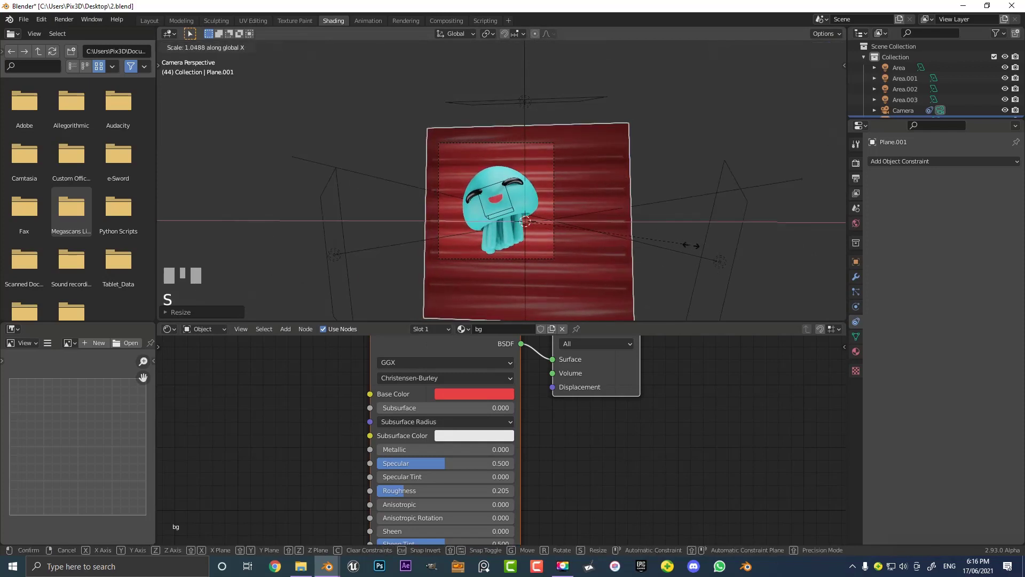
click(683, 225)
key(alt+a)
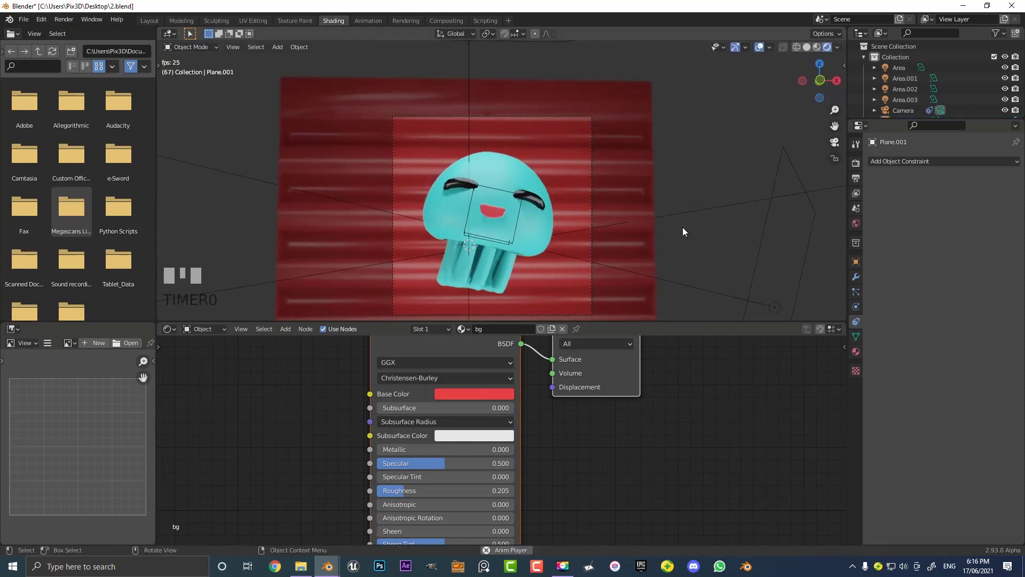
click(675, 223)
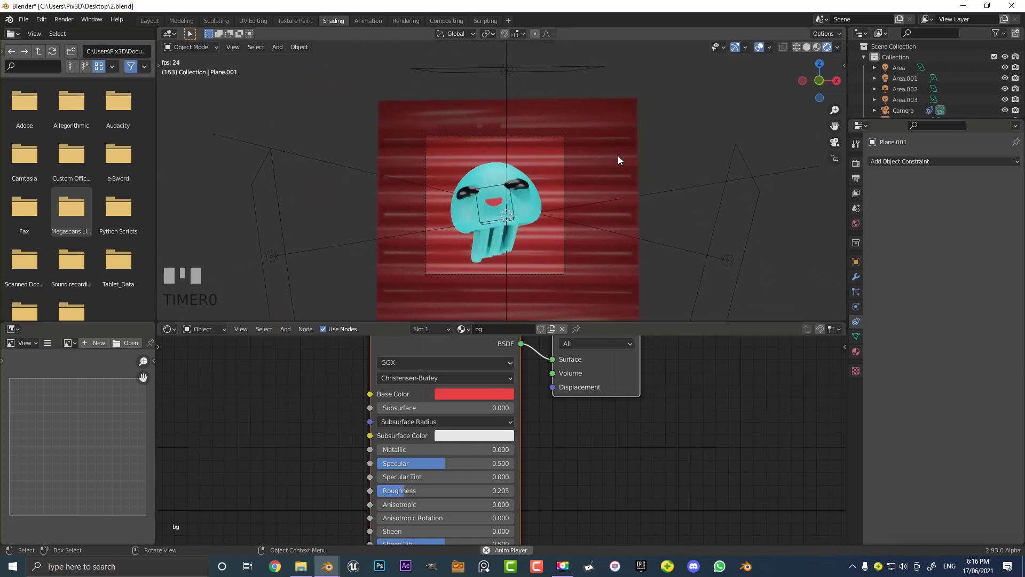
key(space)
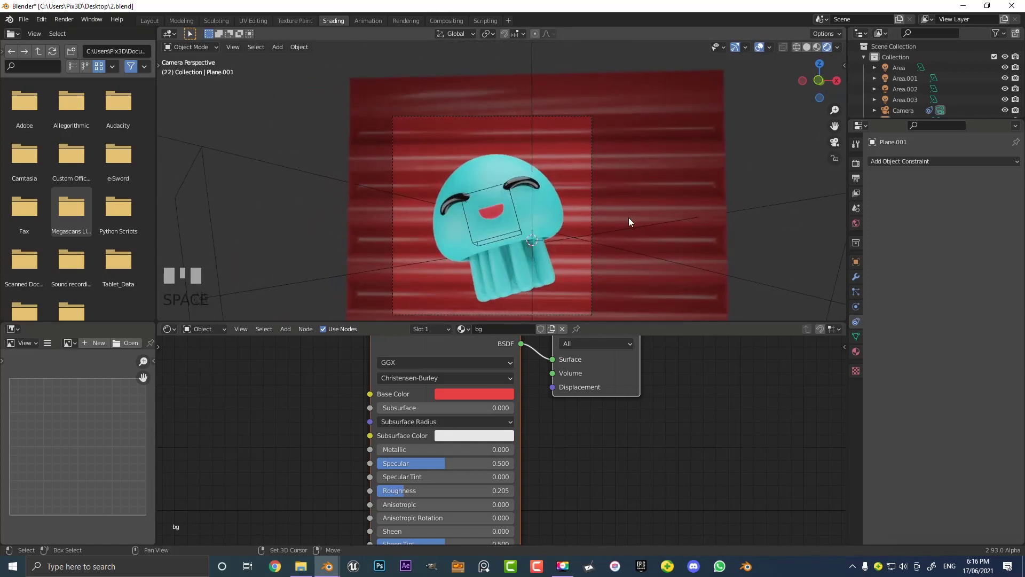
Step: Set the camera's Passepartout opacity to 1.000 so everything outside the frame is blacked out
middle_drag(629, 217, 605, 174)
scroll(606, 174, up, 2)
click(582, 190)
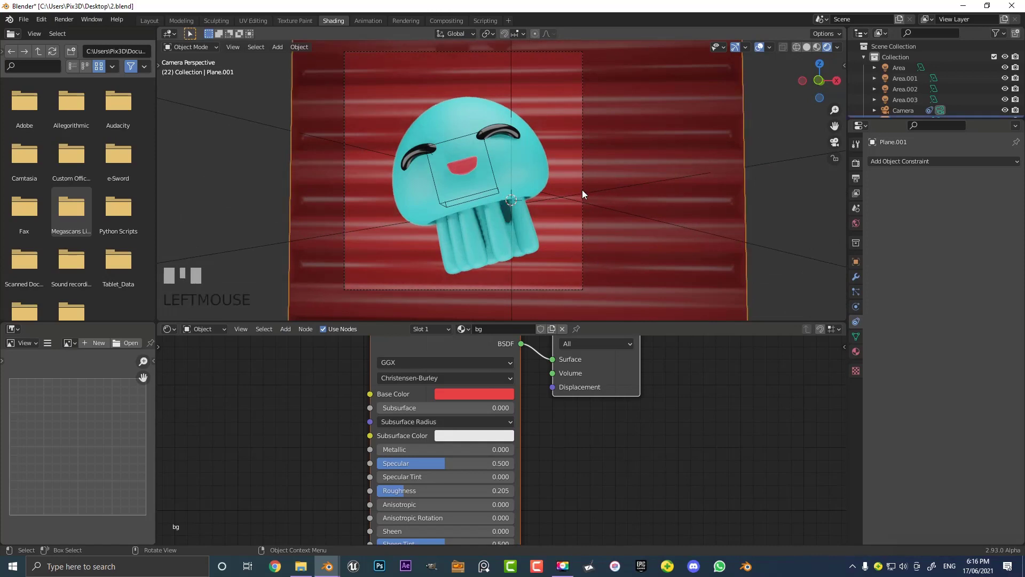
click(582, 186)
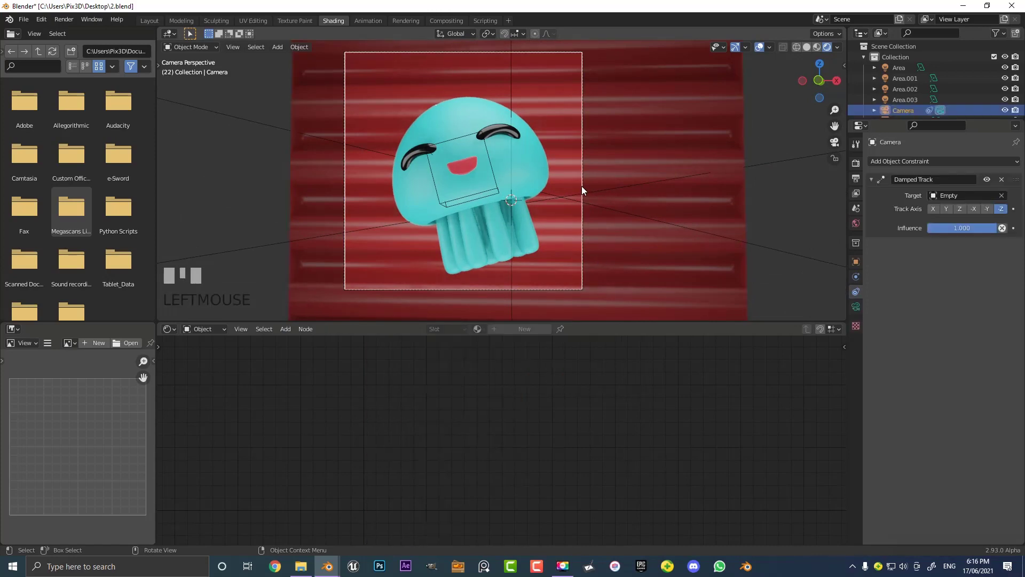
click(856, 307)
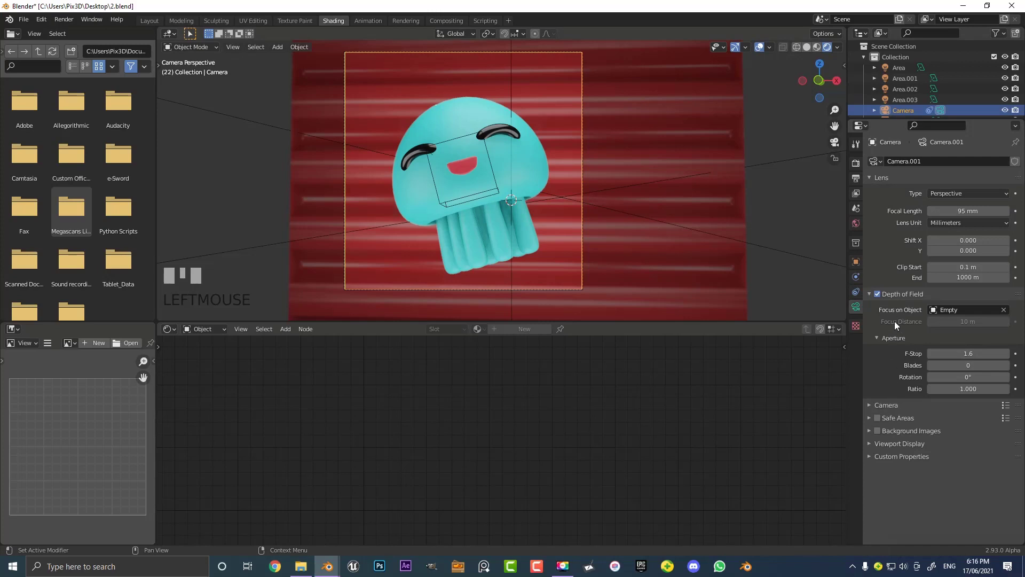
click(879, 445)
scroll(909, 451, down, 1)
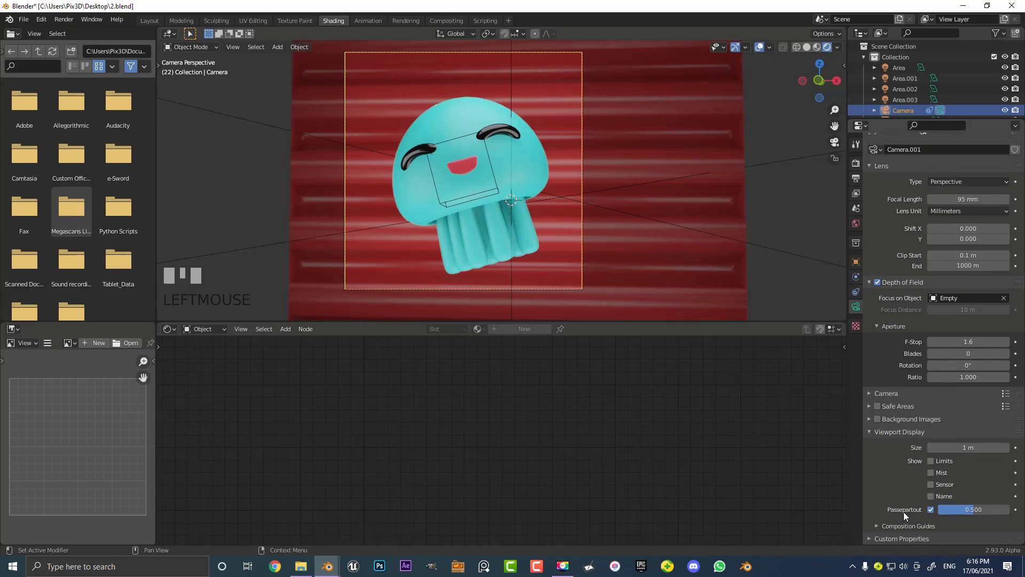
drag(947, 507, 987, 508)
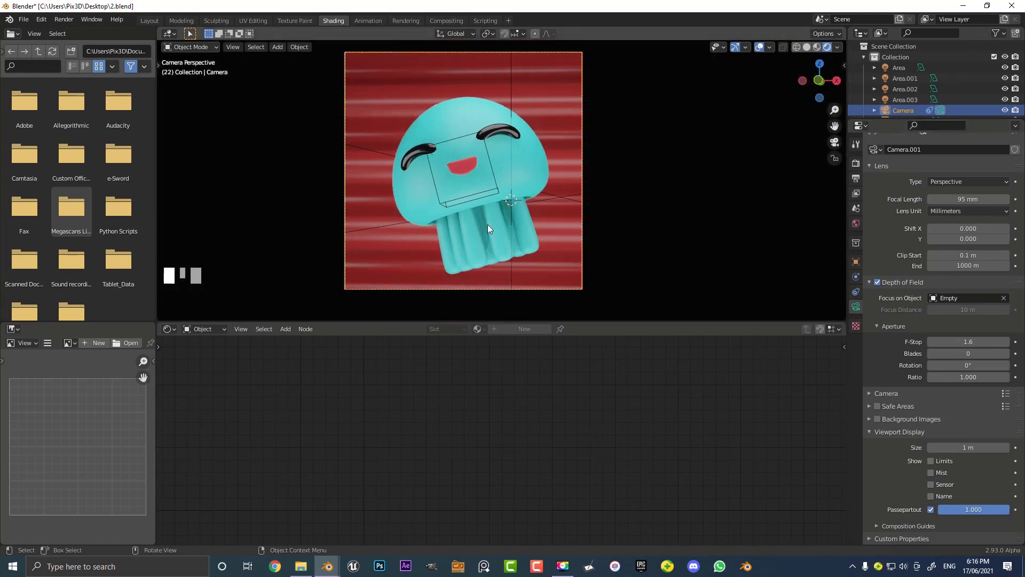
scroll(488, 224, up, 2)
scroll(351, 253, down, 2)
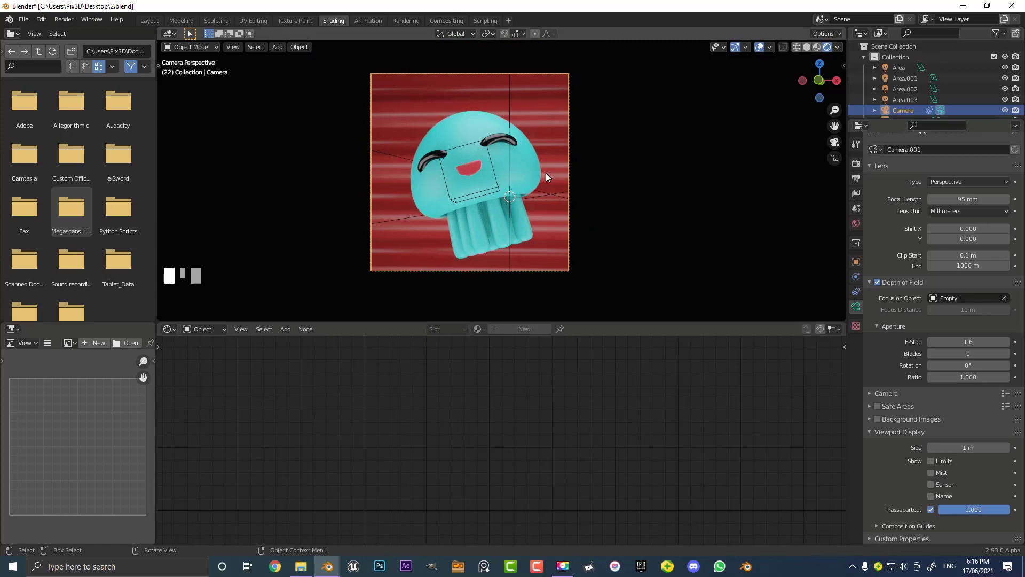
scroll(454, 194, up, 1)
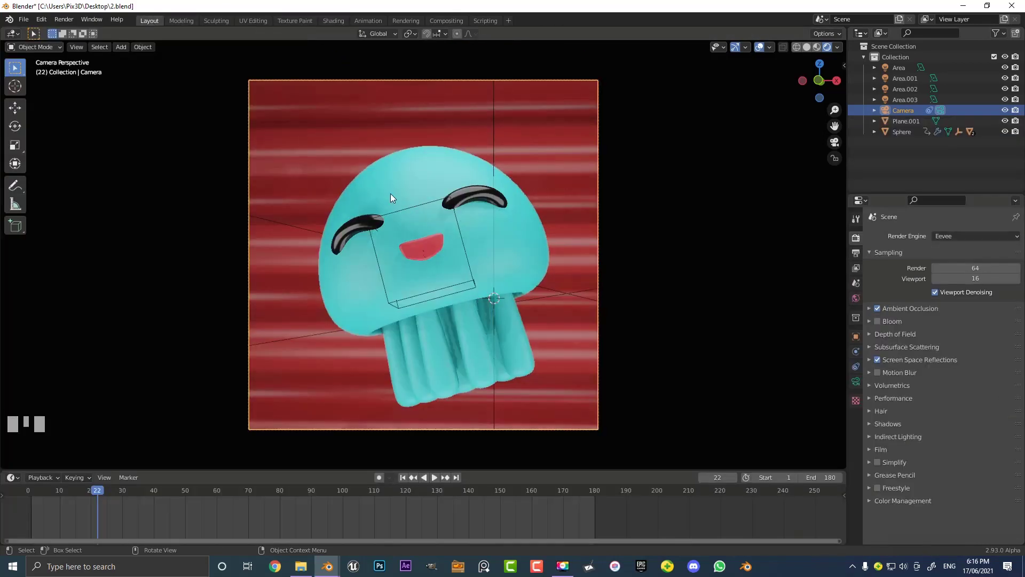
Step: Add a point light and move it behind the jellyfish, between its body and the red backdrop
click(148, 20)
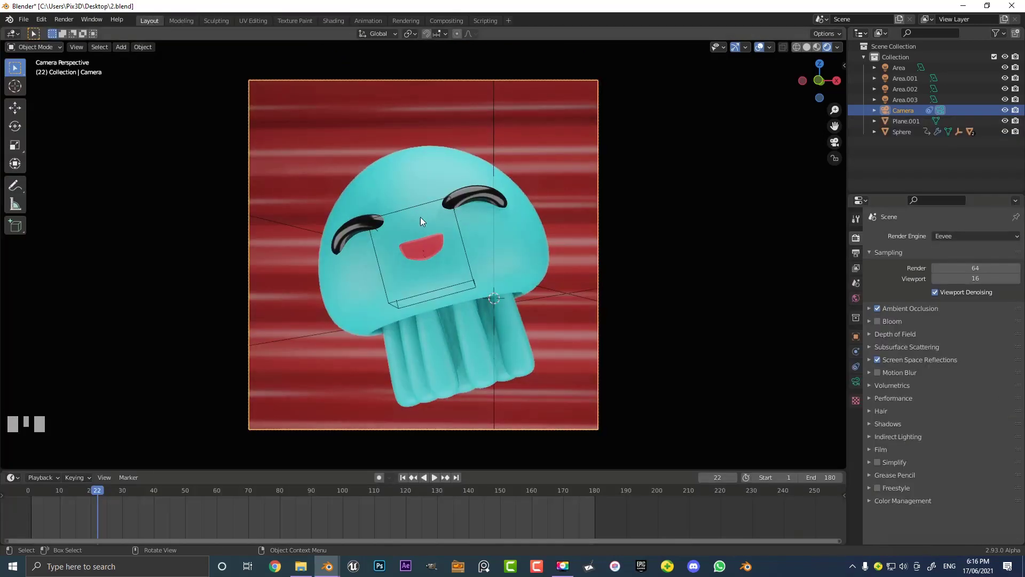
scroll(423, 238, down, 1)
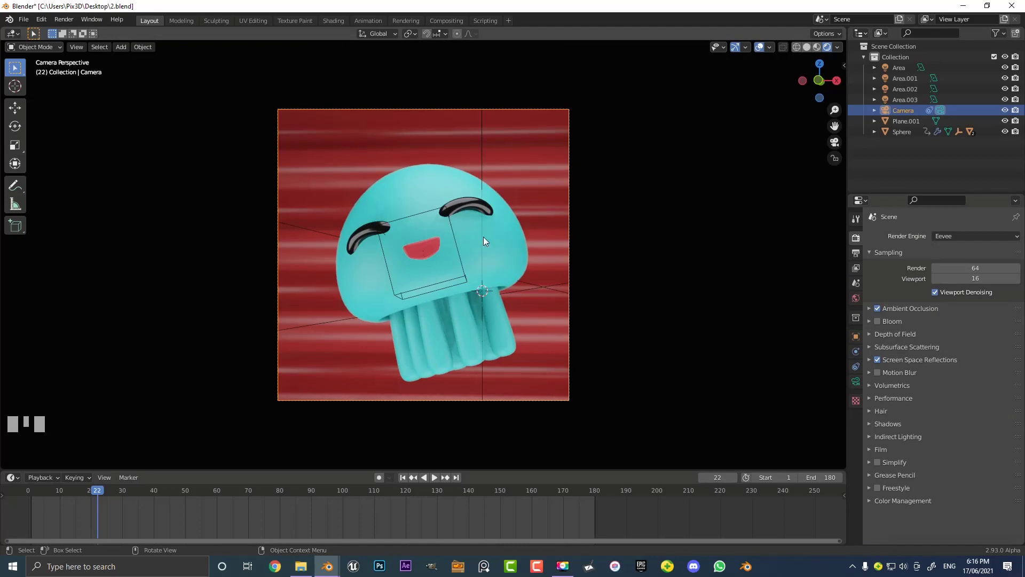
middle_drag(483, 236, 504, 177)
key(KP_1)
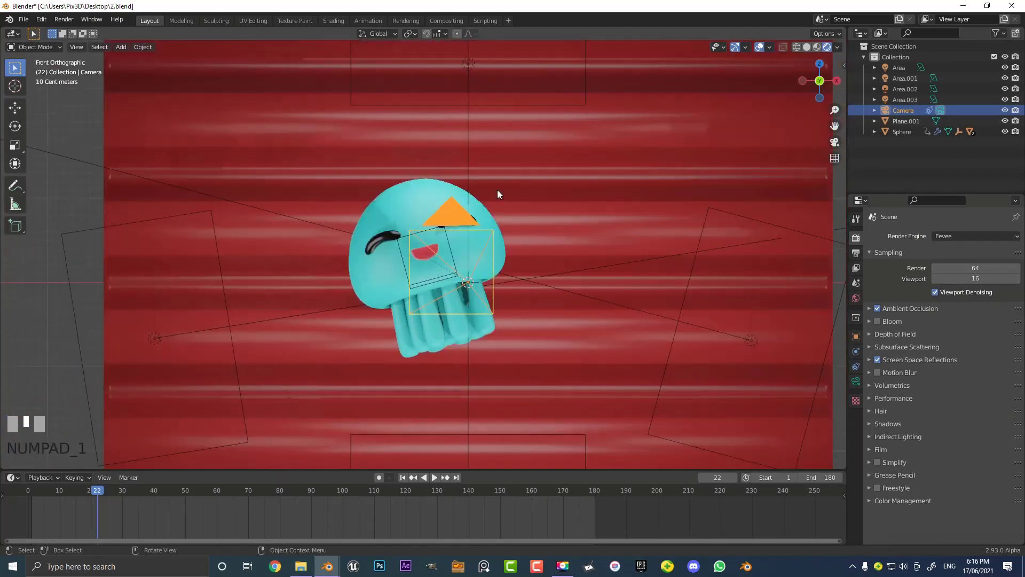
scroll(398, 182, up, 2)
key(shift+a)
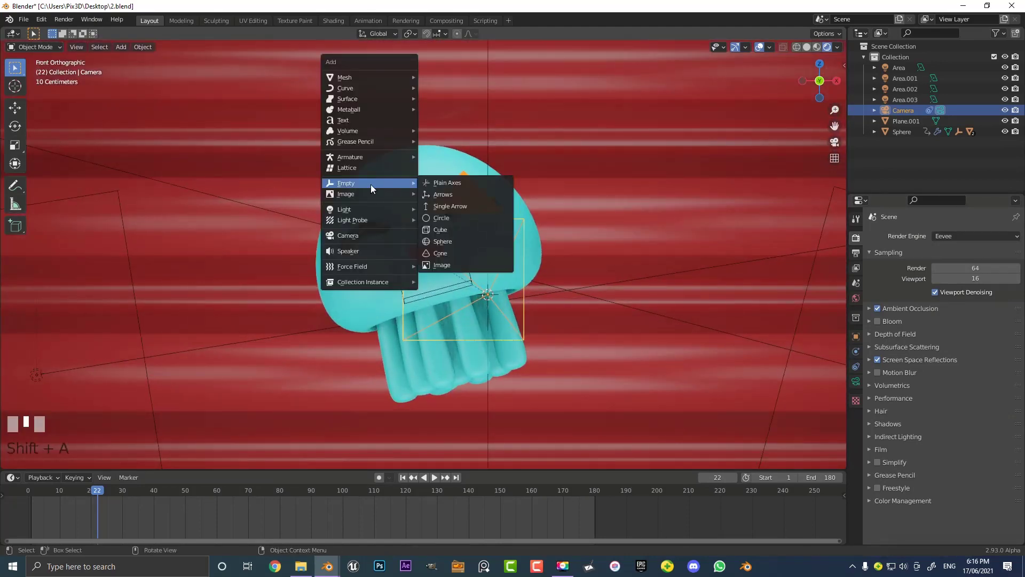
mouse_move(365, 208)
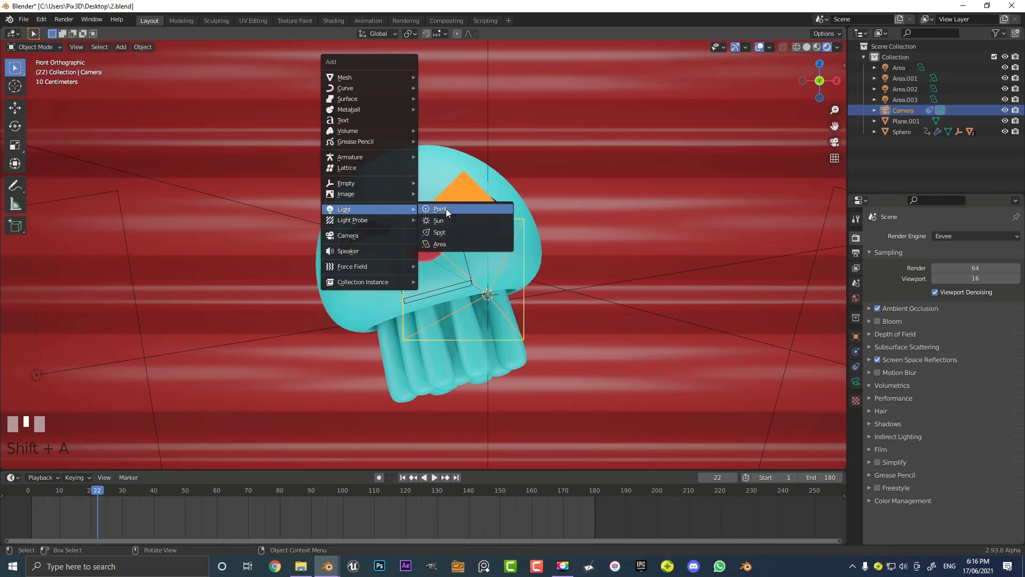
click(447, 209)
scroll(466, 261, down, 3)
middle_drag(466, 261, 415, 338)
key(g)
click(511, 270)
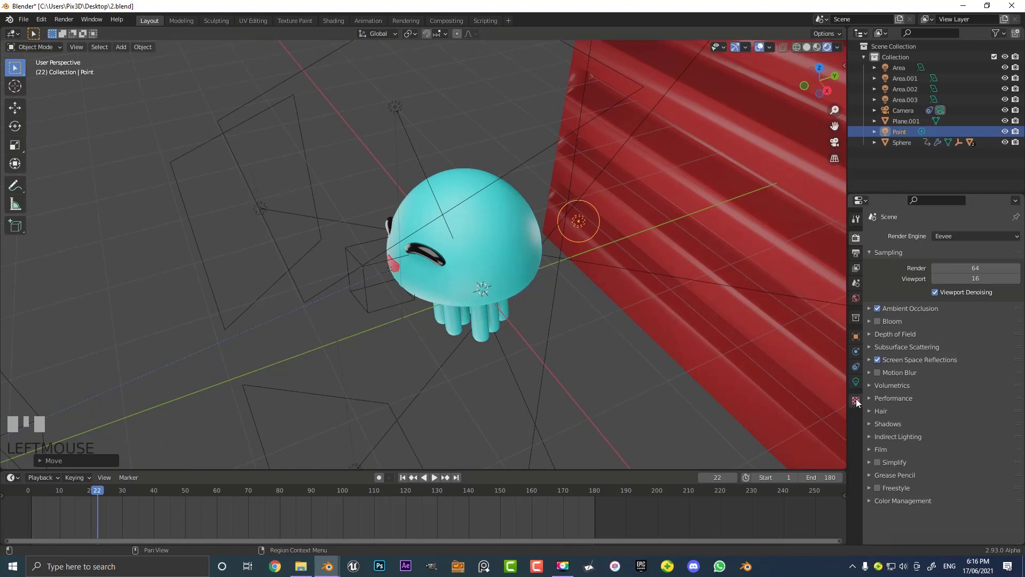
Step: Set the point light's radius to 0.66 m and its power to 34.9 W
click(856, 382)
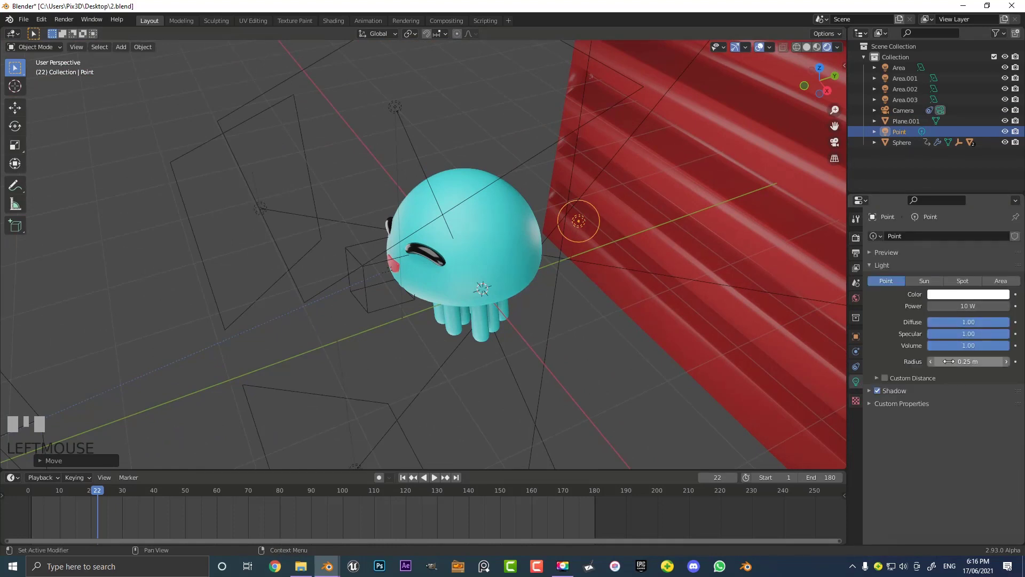
drag(948, 361, 982, 361)
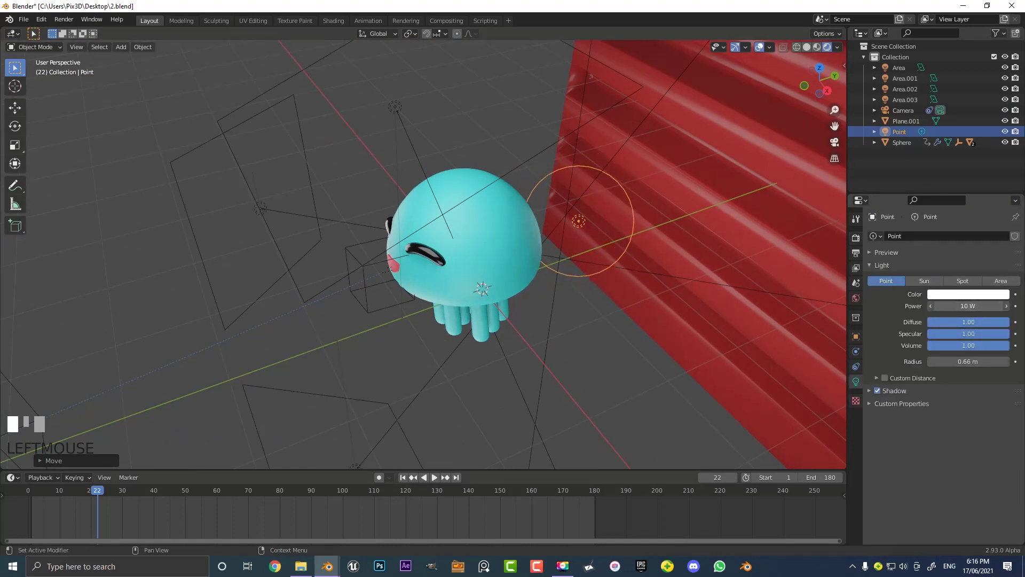
drag(966, 305, 986, 305)
Step: In camera view, move the point light to the upper right edge of the jellyfish's head
key(KP_0)
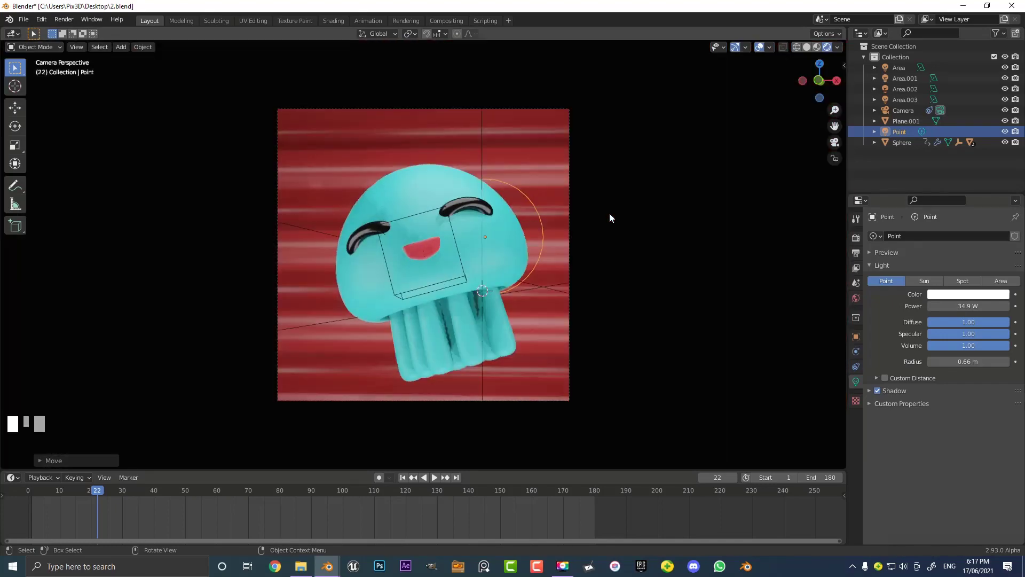
key(g)
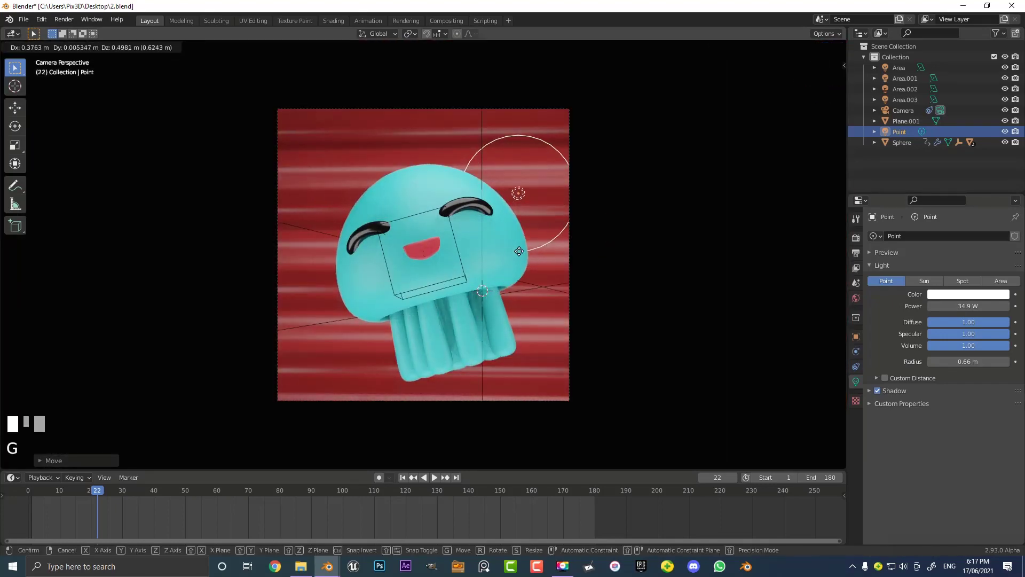
click(518, 251)
Step: Duplicate the point light six times and spread the copies around the jellyfish's outline, from above the head down around the tentacles
key(shift+d)
click(469, 206)
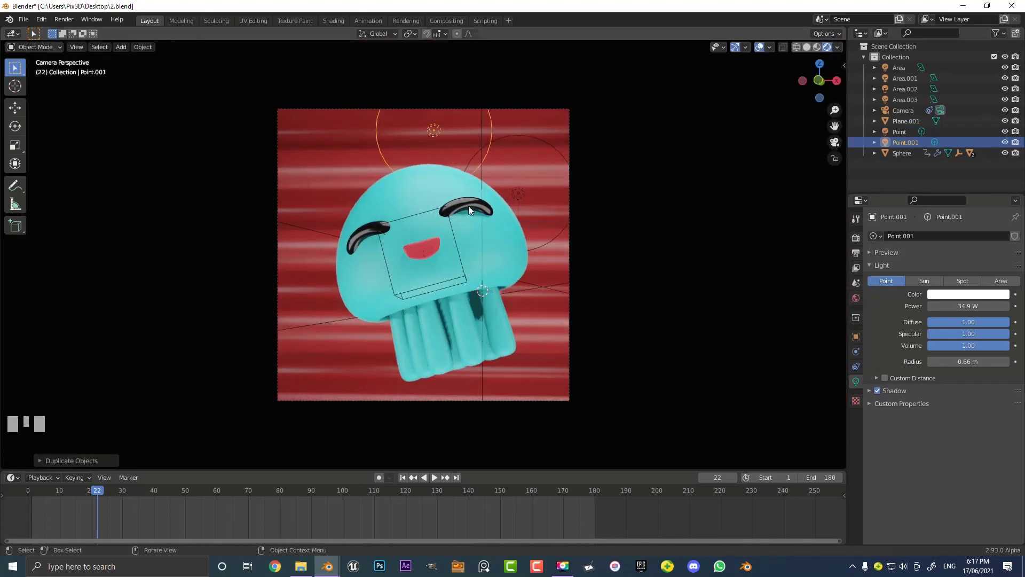
key(shift+d)
click(342, 277)
key(shift+d)
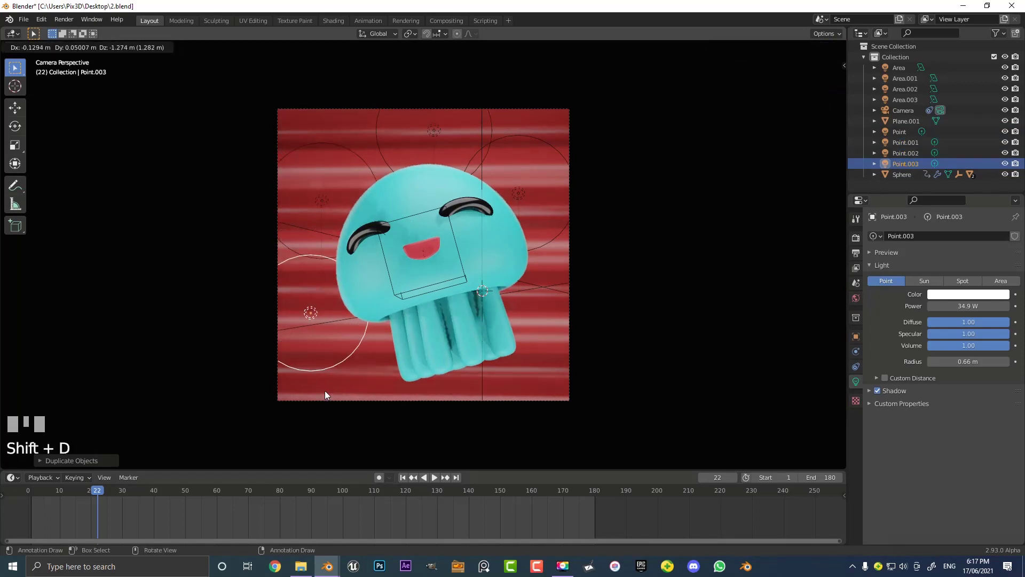
click(325, 396)
key(shift+d)
click(389, 453)
key(shift+d)
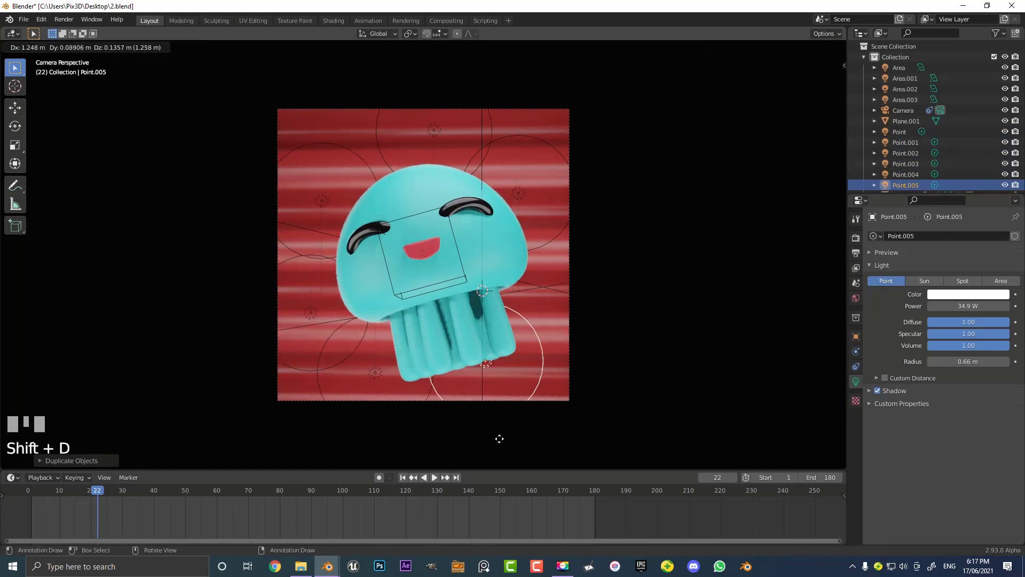
click(514, 434)
key(shift+d)
click(523, 331)
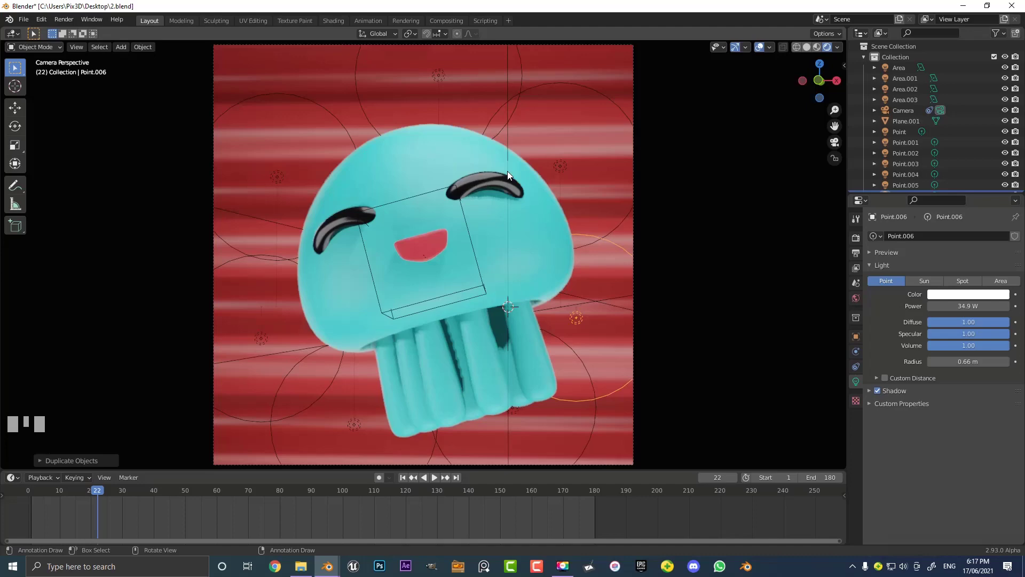
Step: Inspect the ring of point lights from the side, and play the animation in camera view to check the backdrop lighting
middle_drag(468, 334, 356, 337)
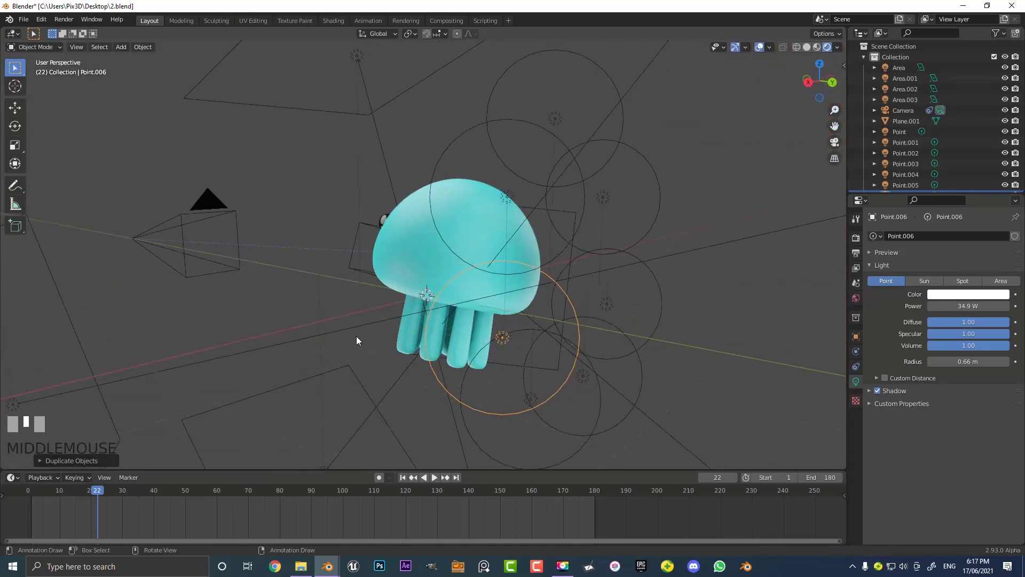
key(KP_0)
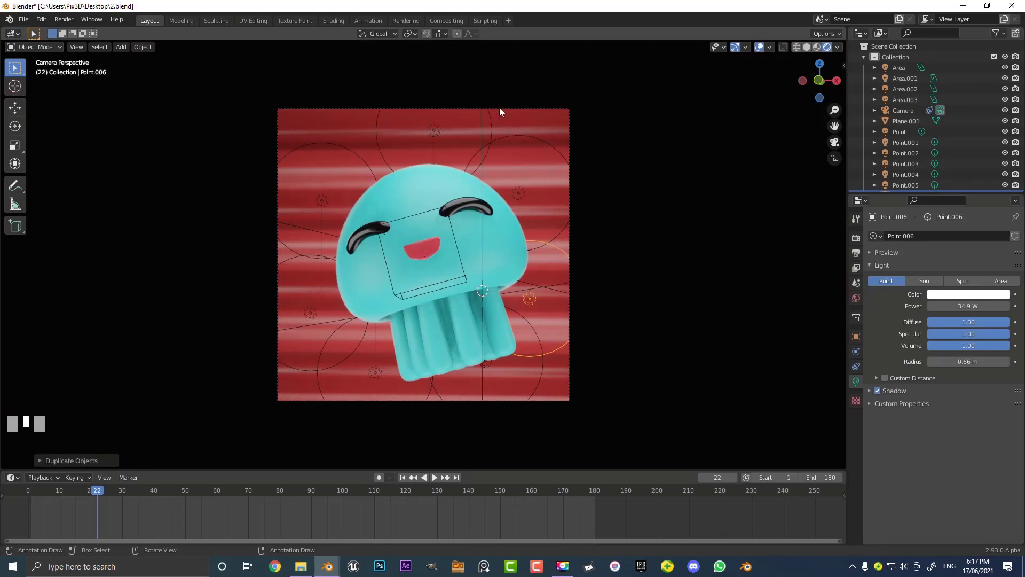
click(856, 238)
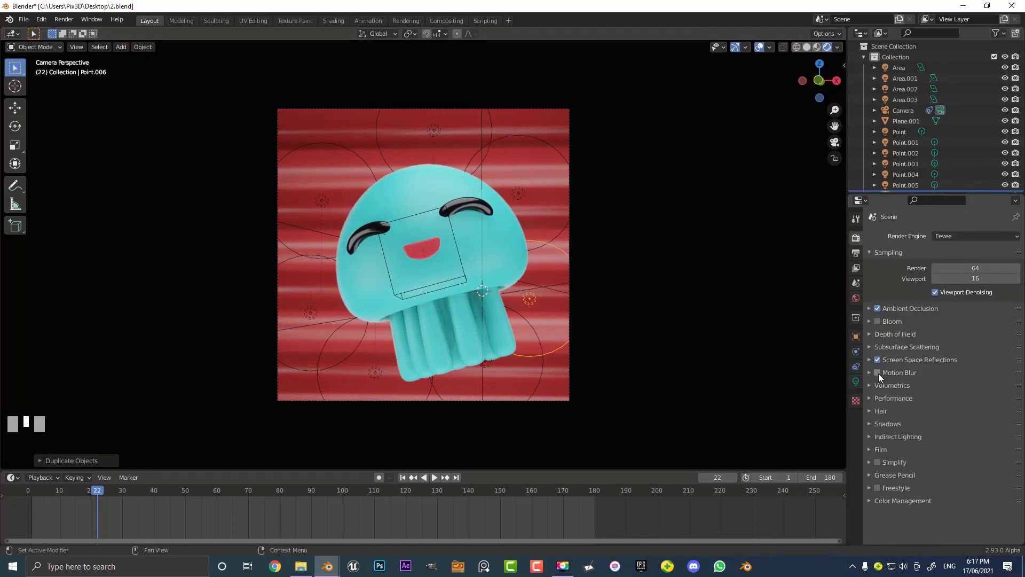
key(Home)
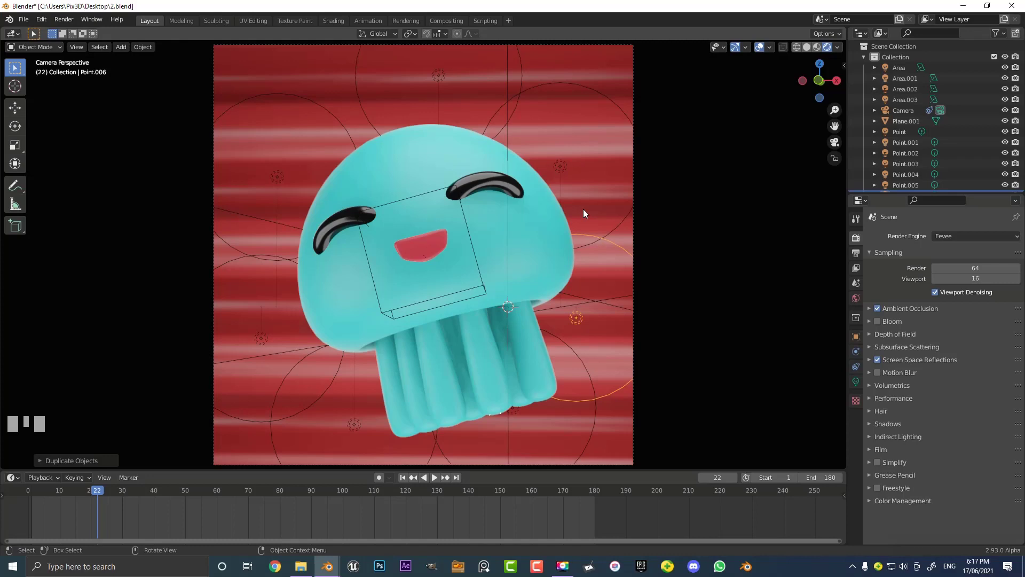
key(space)
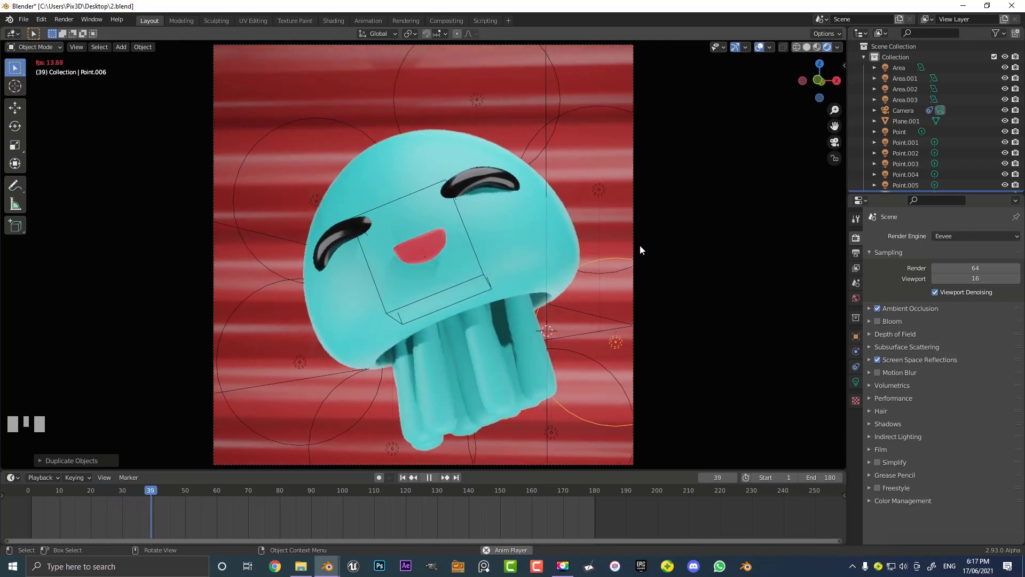
key(space)
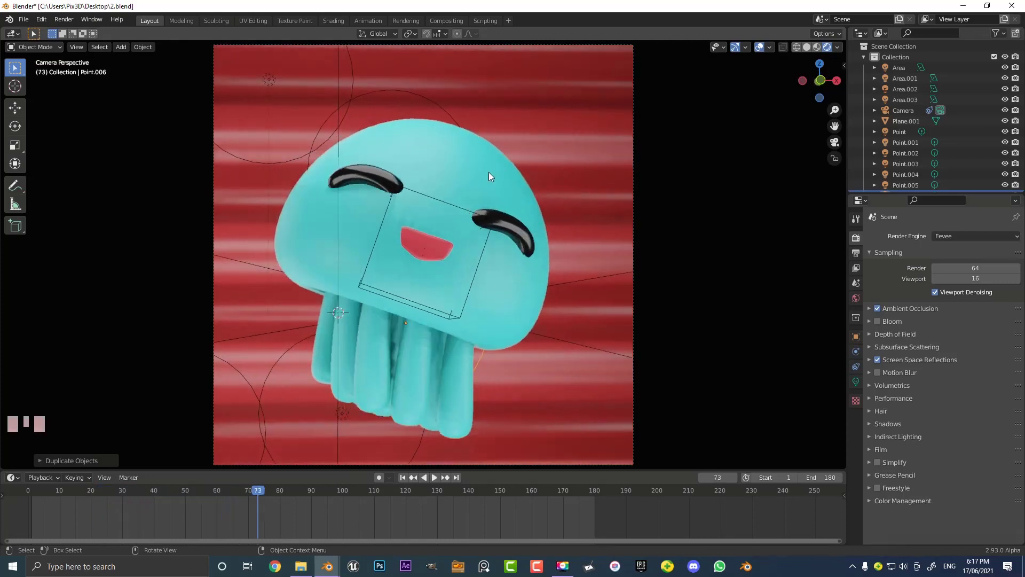
Step: Switch the viewport to solid shading and add Collision physics to the jellyfish's body
click(461, 162)
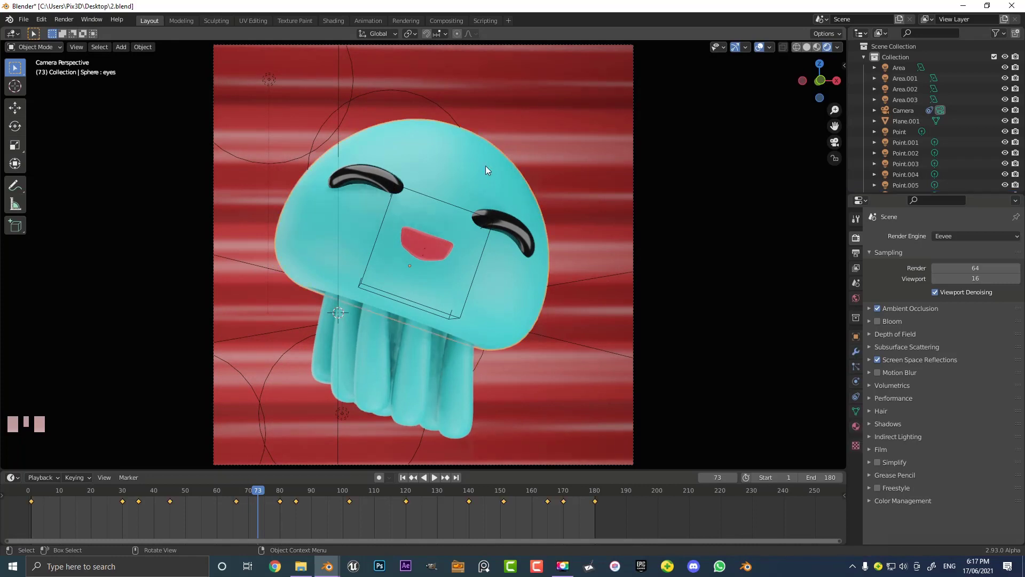
key(z)
click(553, 166)
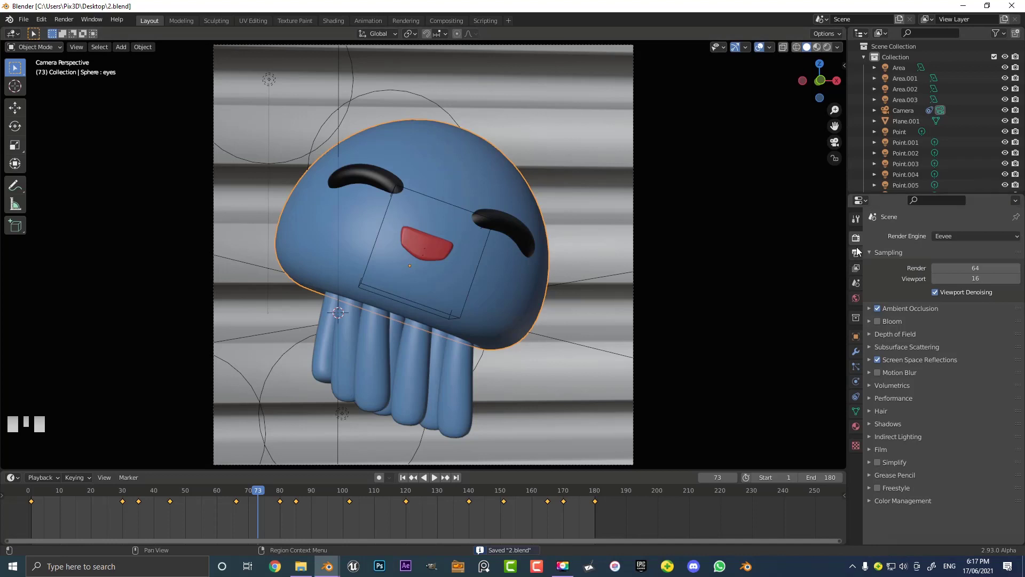
click(856, 381)
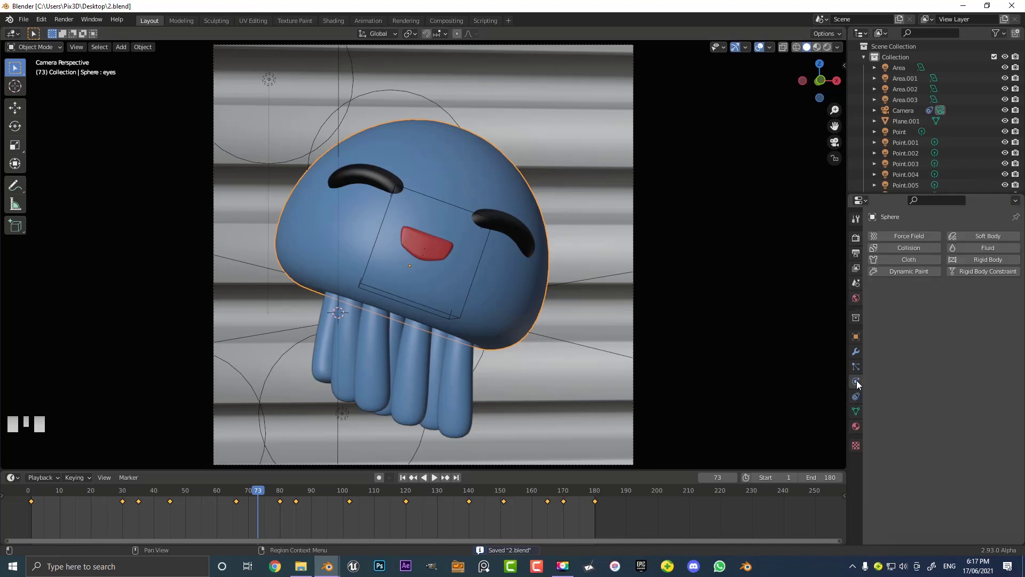
click(904, 247)
Step: Play the animation from the first frame to check how the tentacles collide with the body
key(shift+Left)
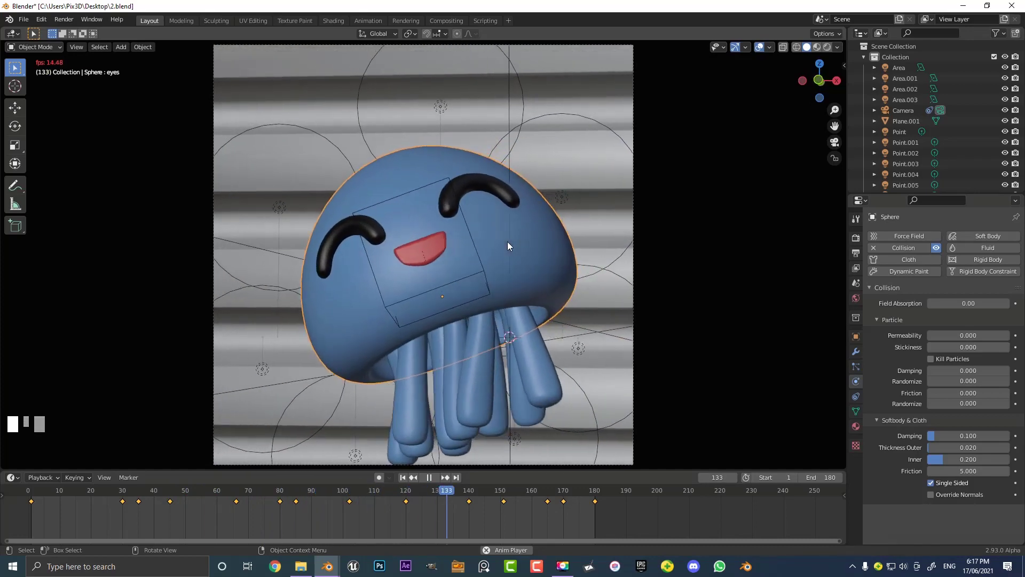
key(space)
scroll(485, 299, down, 1)
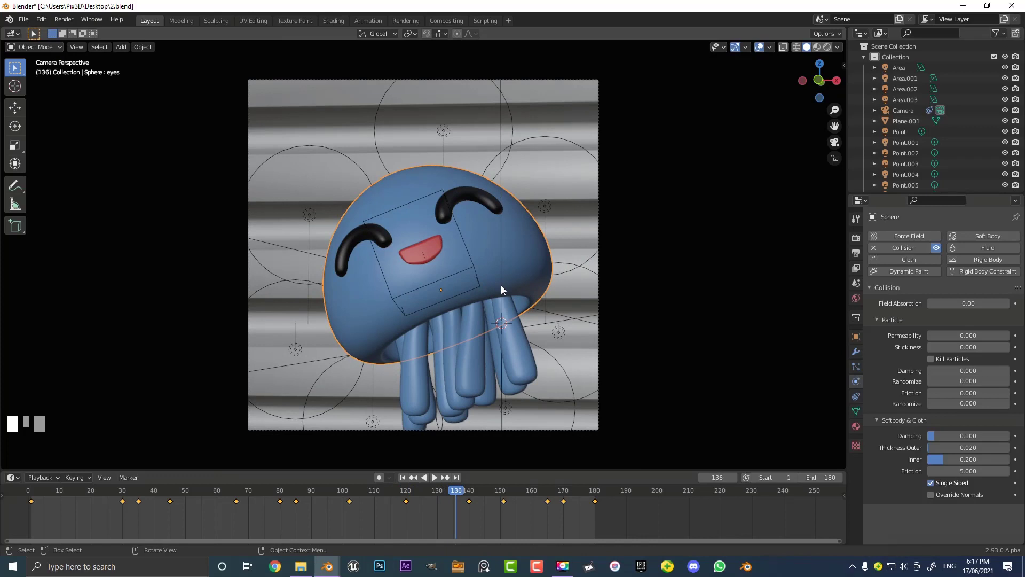
Step: Open the cloth cache settings of the tentacles and save the file
click(473, 324)
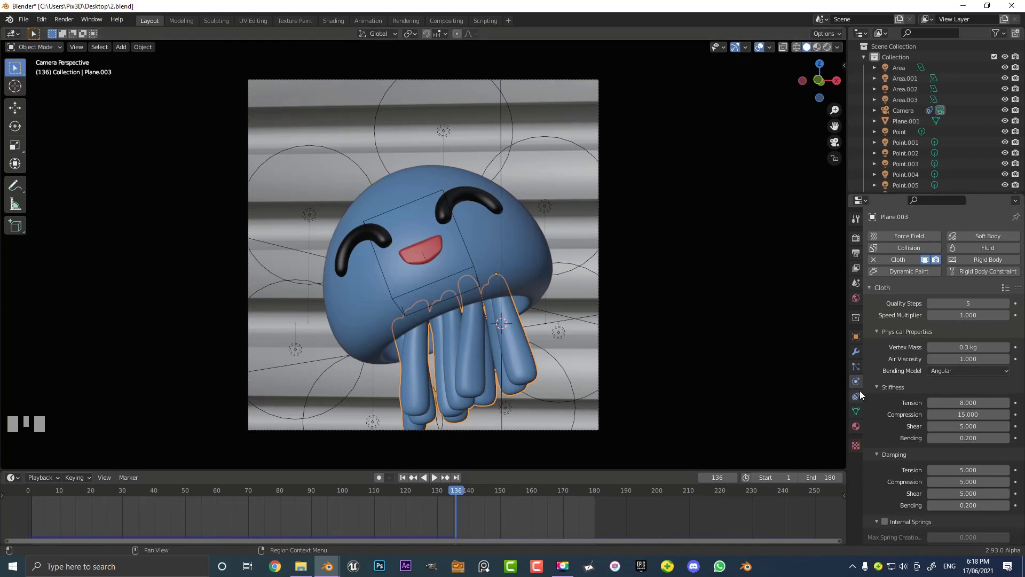
scroll(898, 361, down, 14)
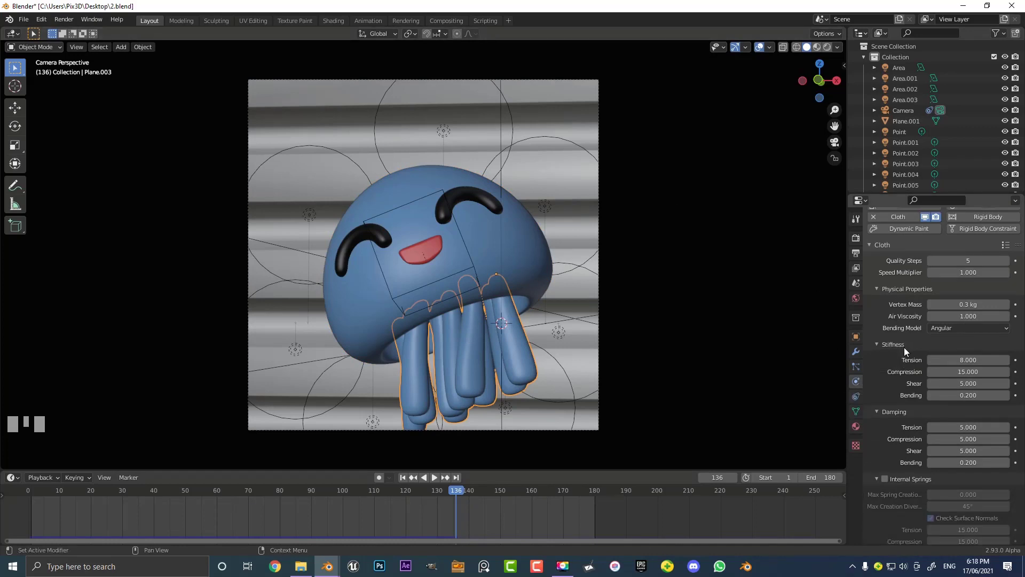
scroll(901, 346, down, 2)
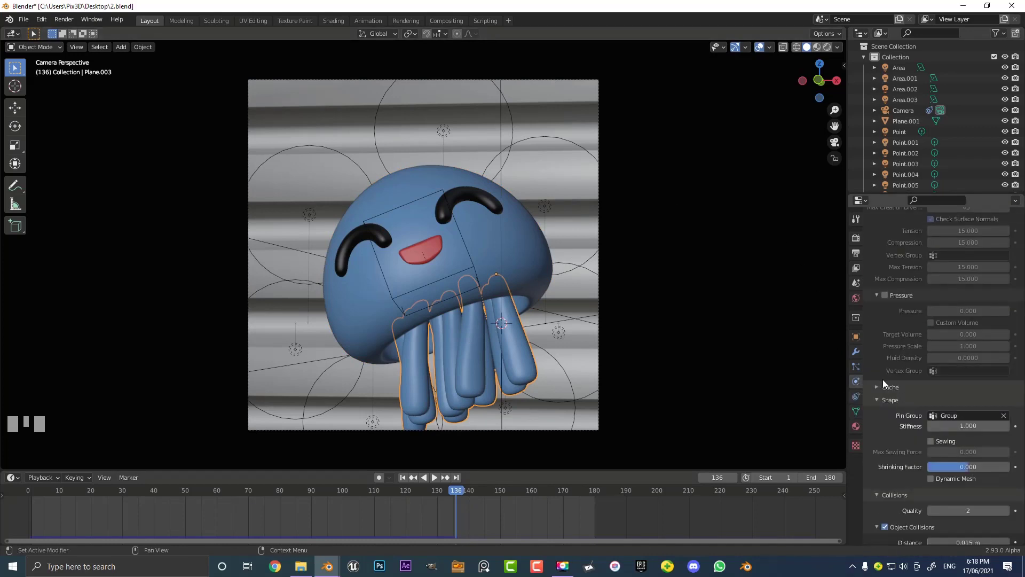
click(886, 386)
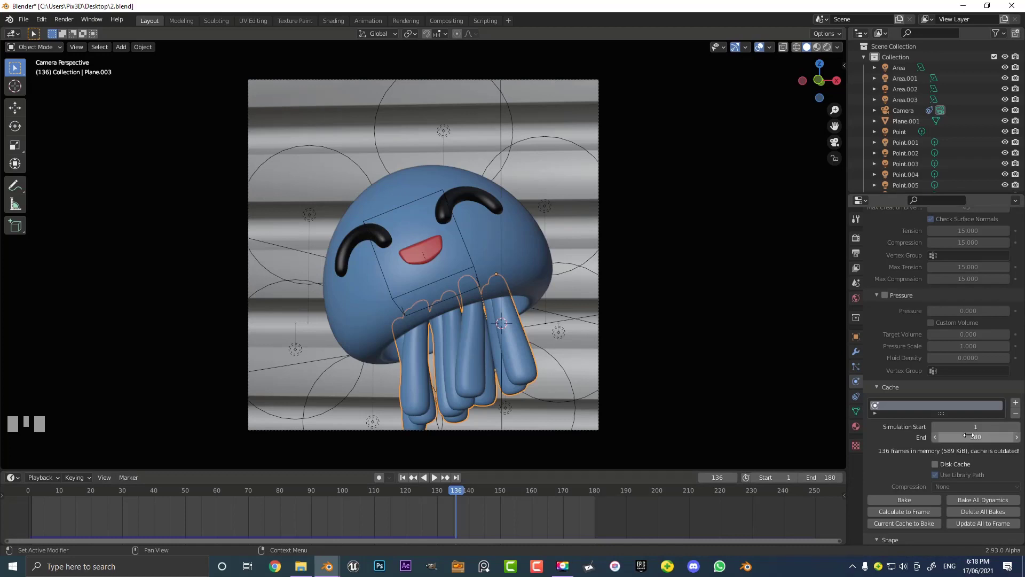
key(ctrl+s)
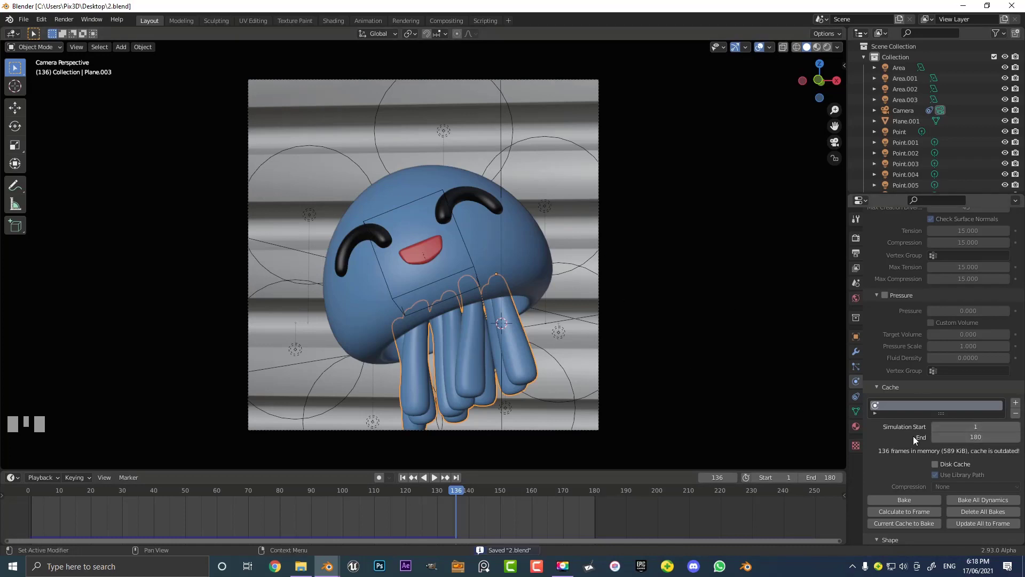
Step: Bake the tentacles' cloth simulation and play back the baked animation
scroll(913, 436, down, 3)
click(909, 437)
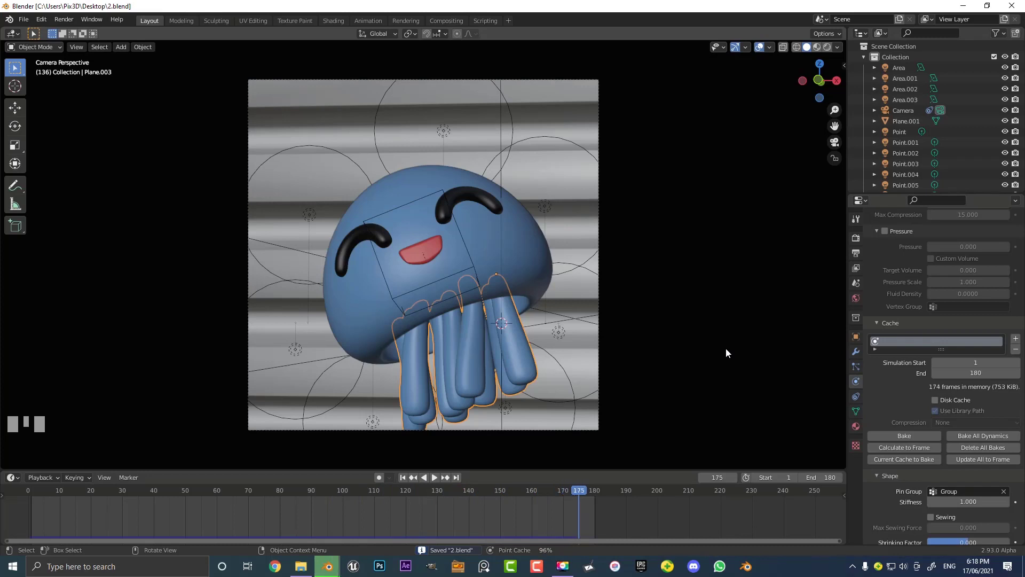
key(space)
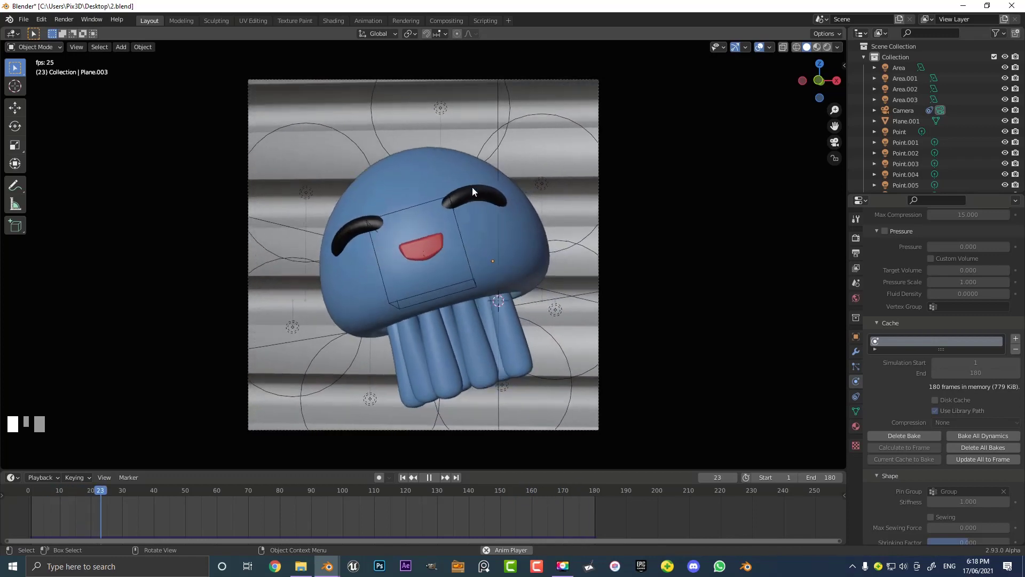
key(space)
Step: Set the render output folder to the Desktop
click(70, 20)
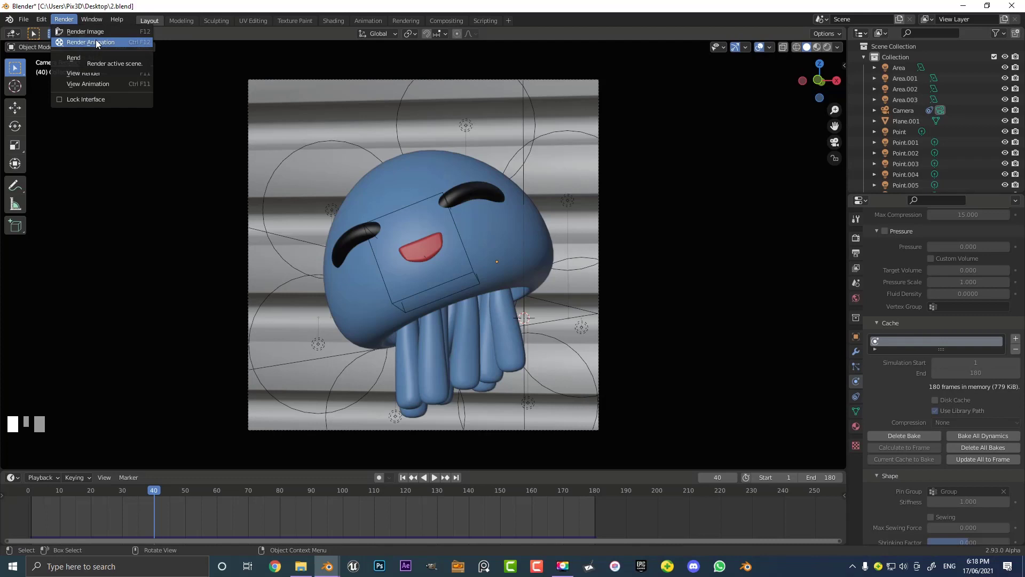
click(856, 253)
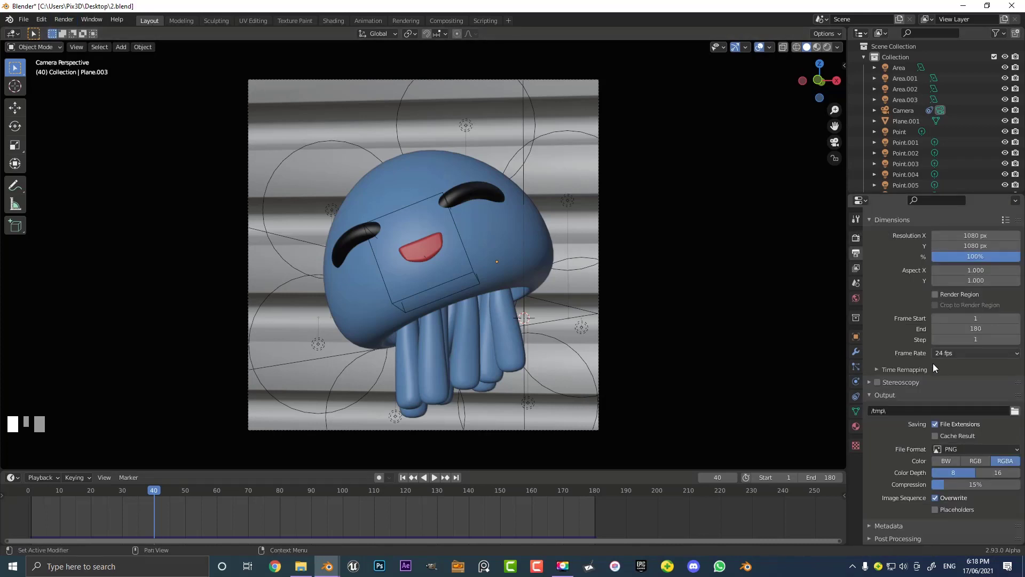
click(1014, 411)
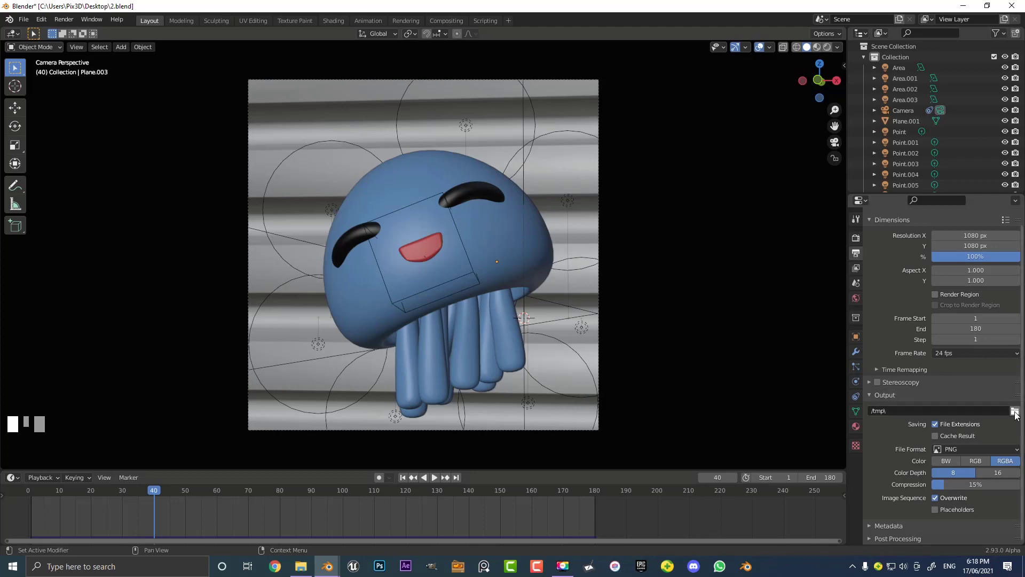
click(271, 223)
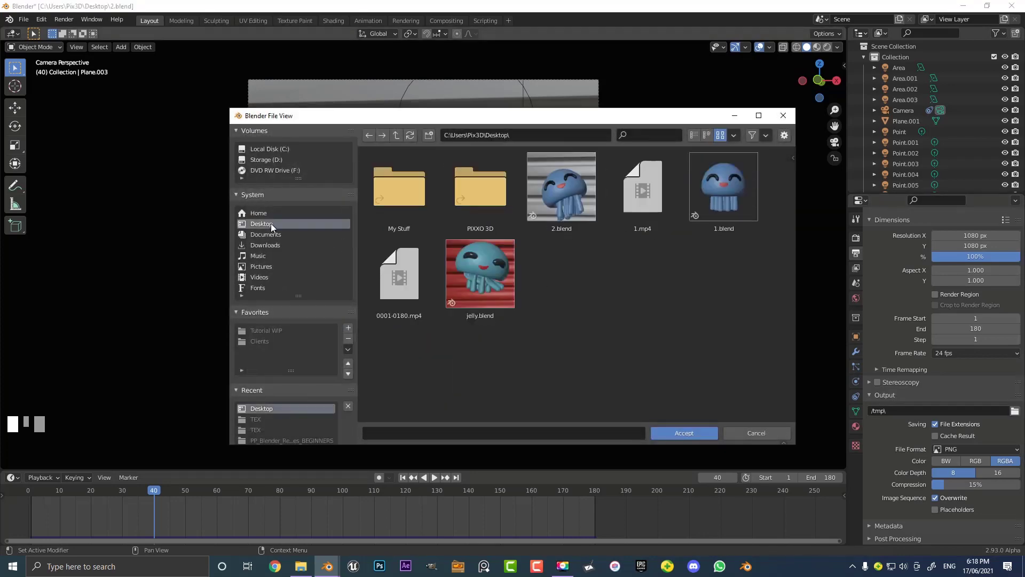
click(704, 433)
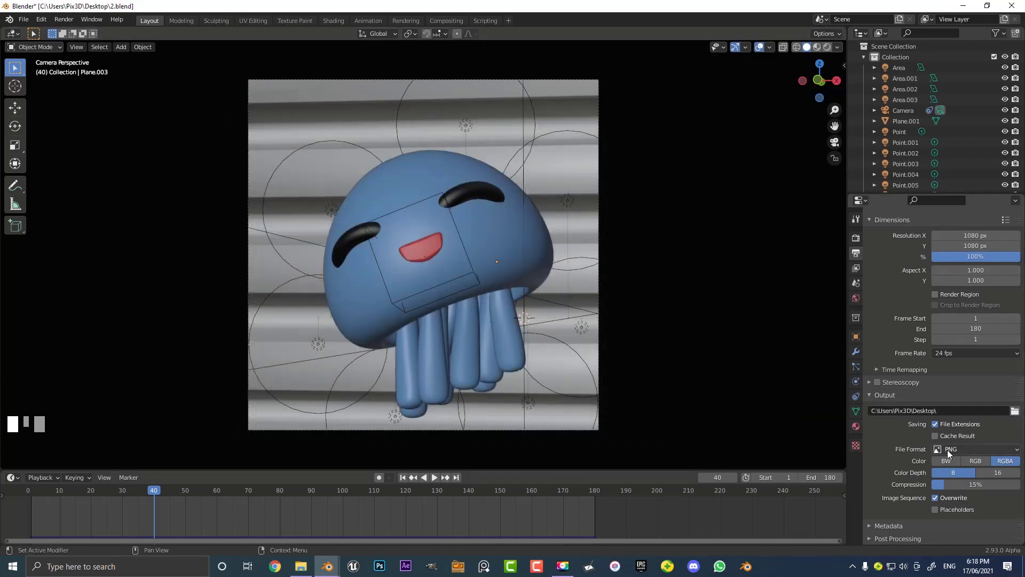
Step: Set the output file format to FFmpeg Video with an MPEG-4 container
click(963, 451)
click(979, 389)
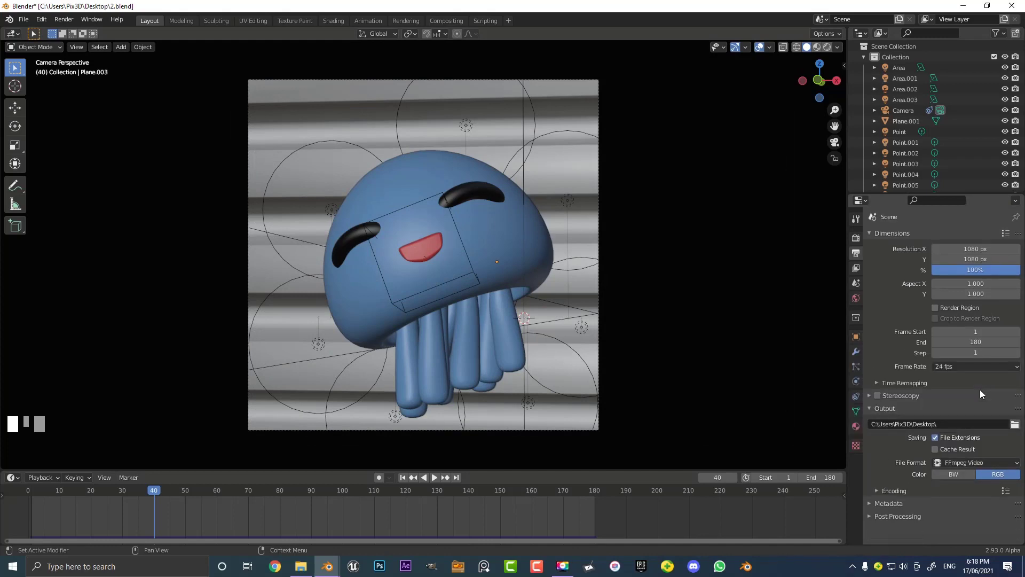
click(885, 491)
scroll(879, 492, down, 2)
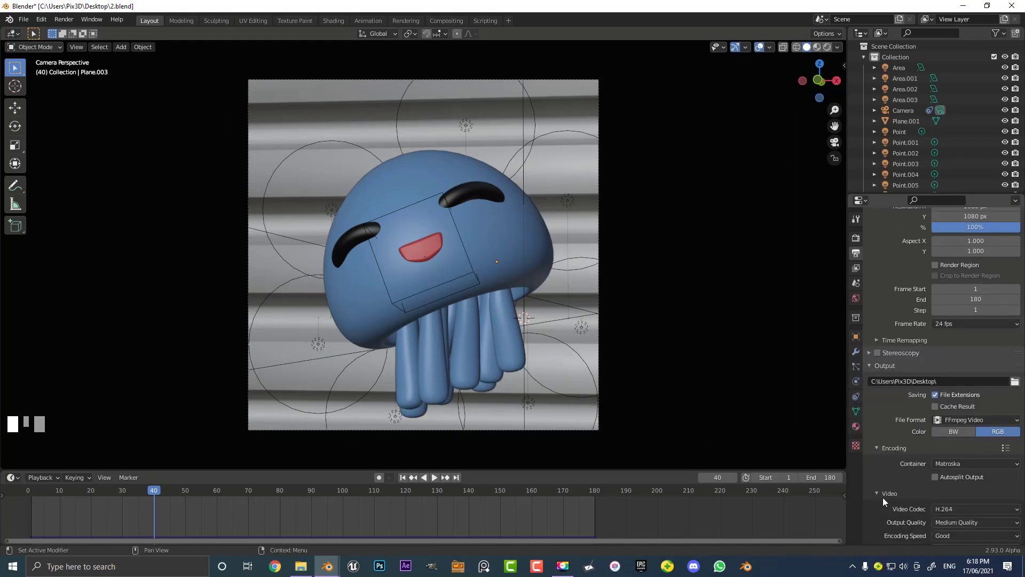
click(947, 463)
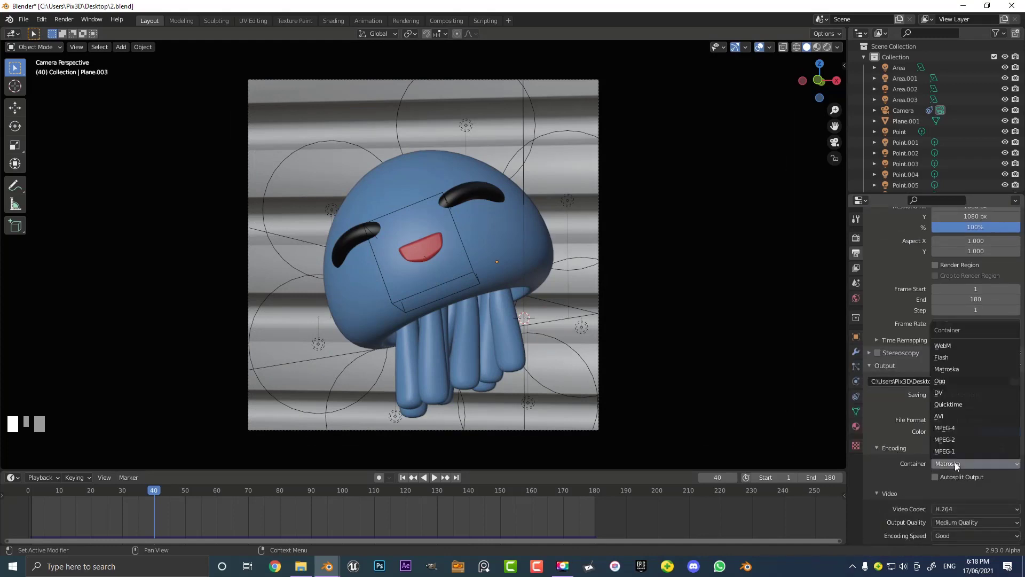
click(963, 427)
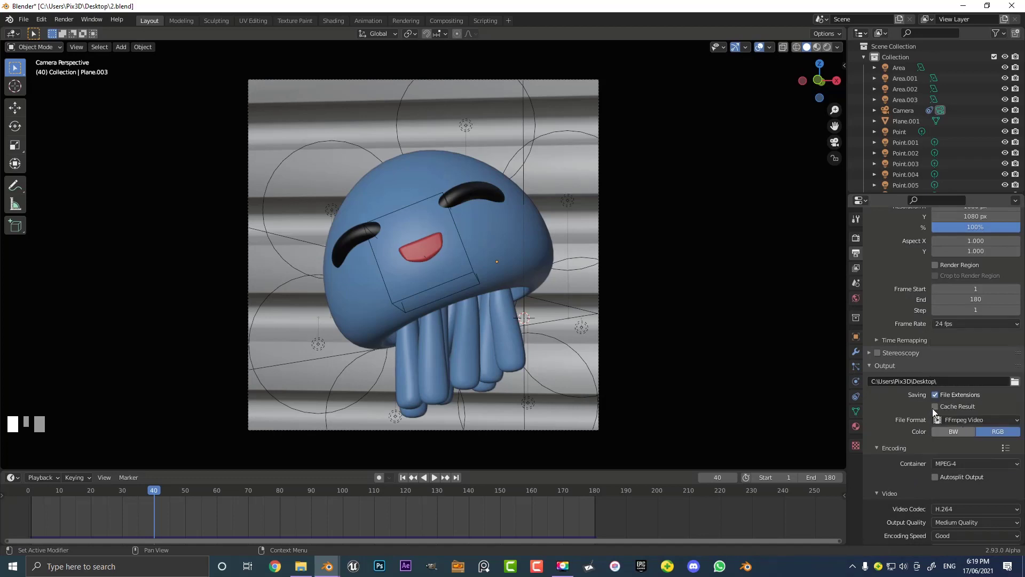
Step: Save the file and render the full animation
key(ctrl+s)
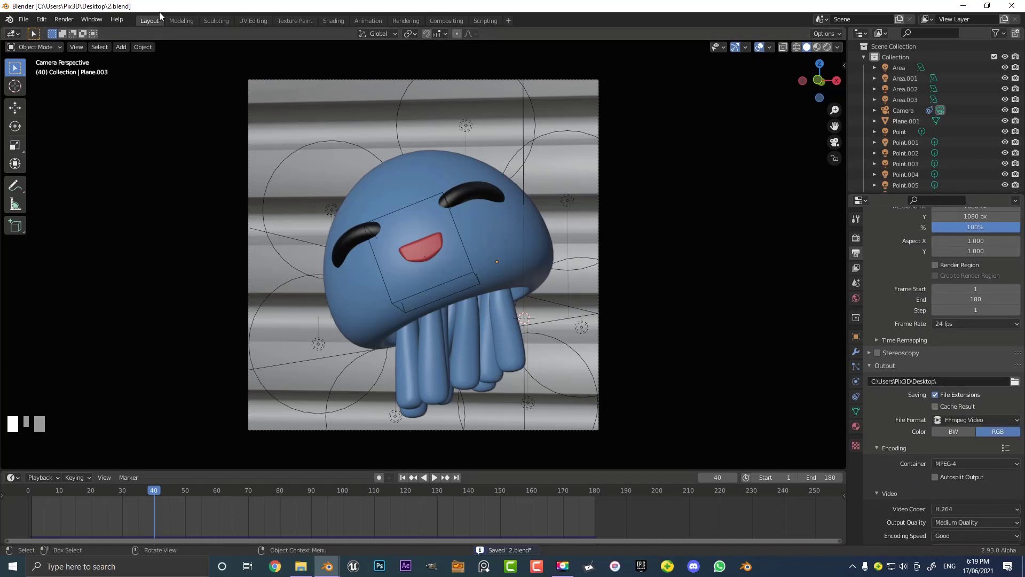
click(66, 20)
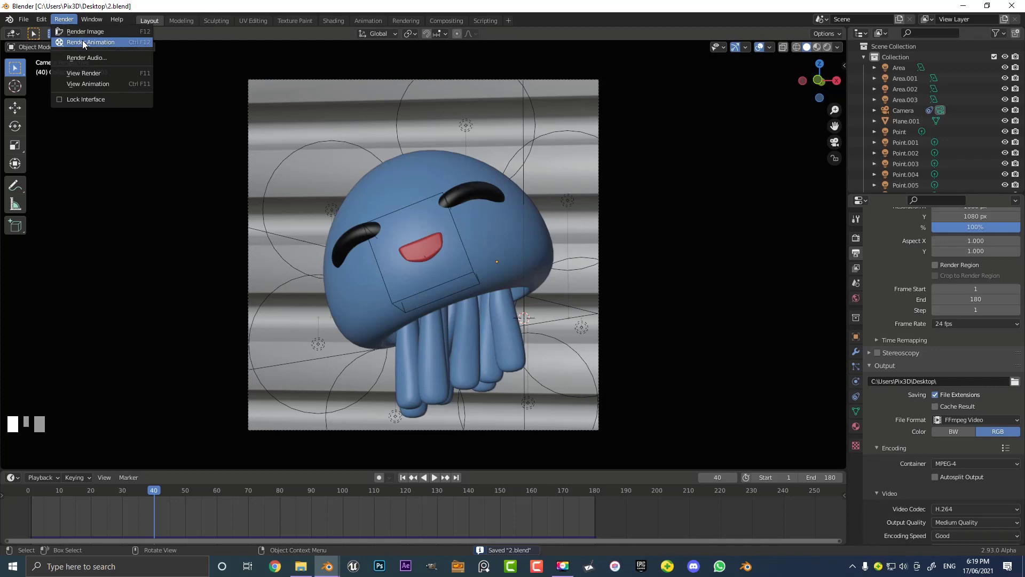
click(140, 41)
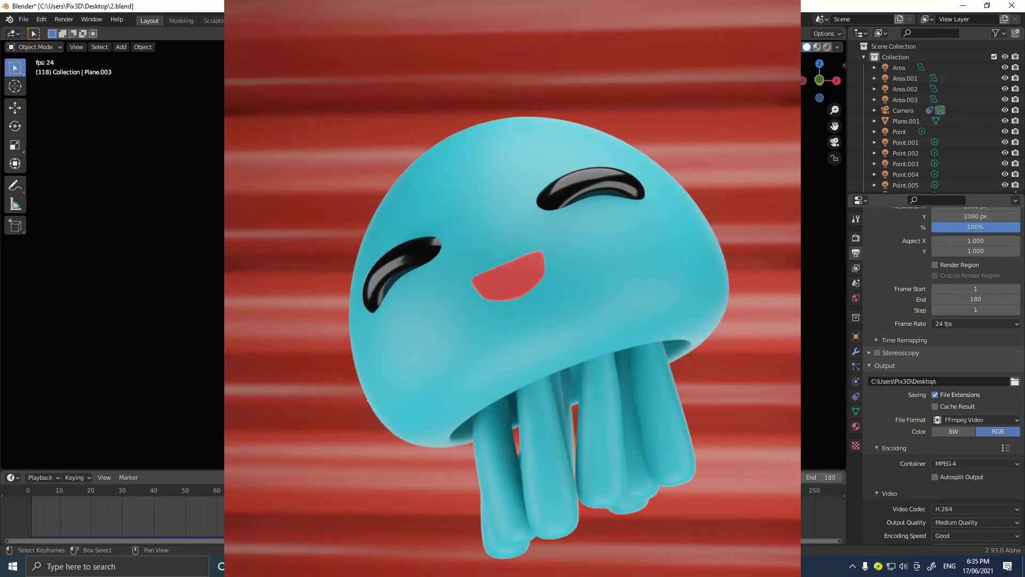